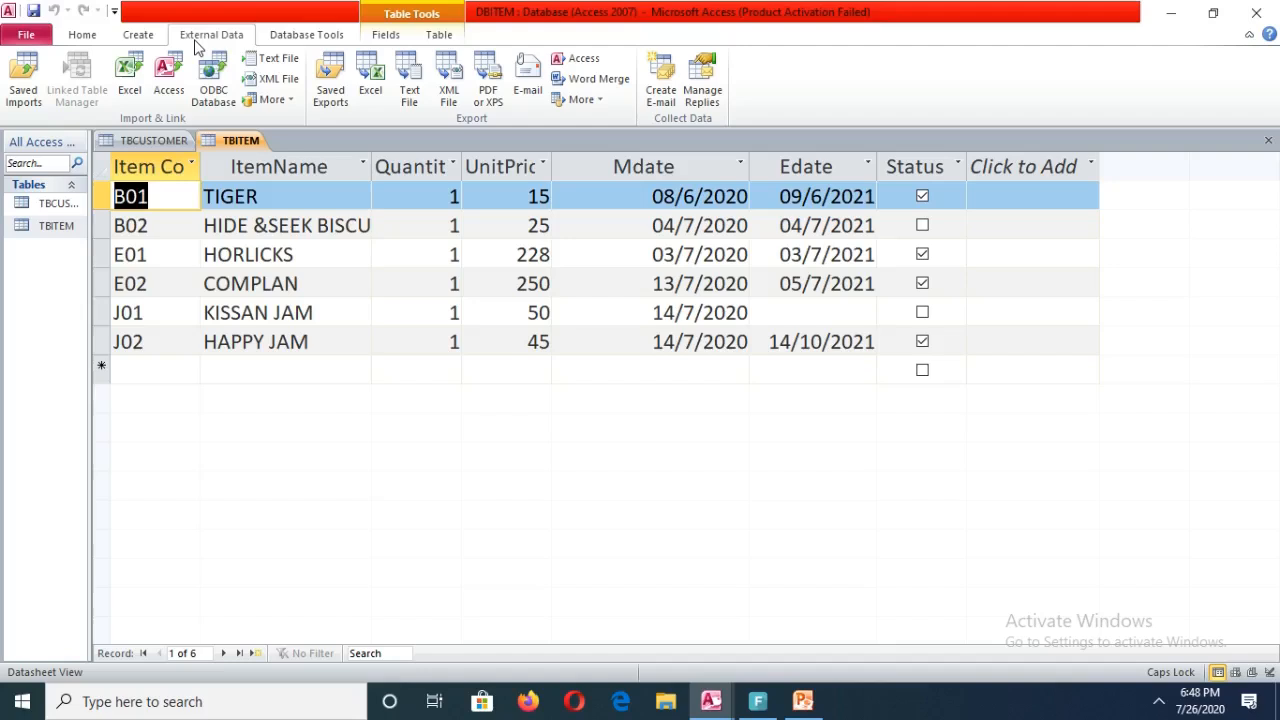
Create a relationship linking TBCUSTOMER's Item Code to TBITEM's ItemCode in the Relationships window, then close it.
click(195, 41)
click(317, 36)
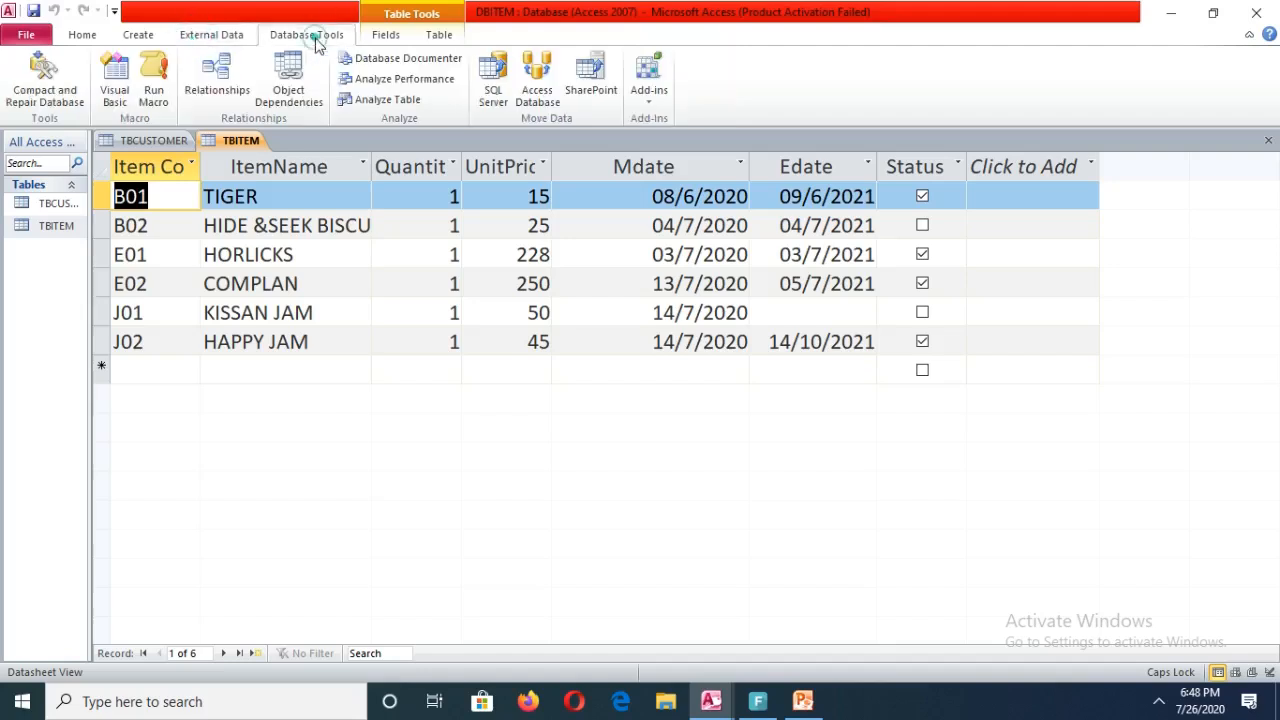
click(212, 78)
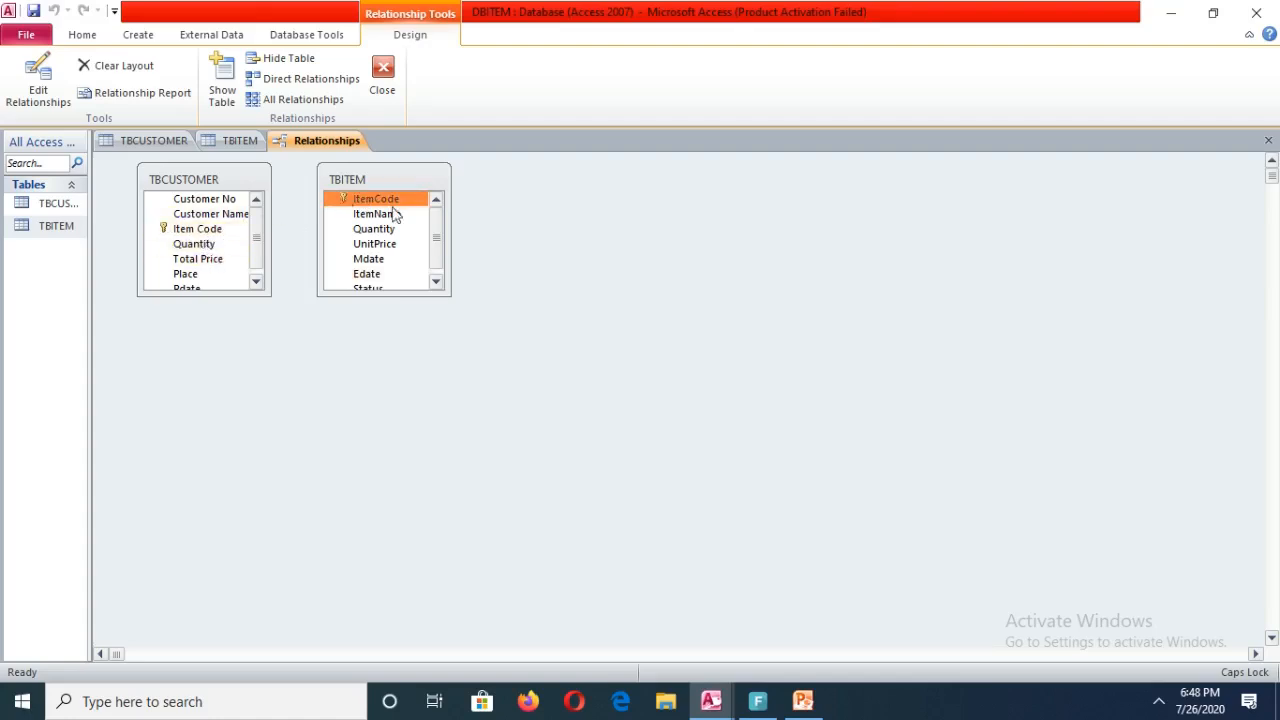
right_click(583, 326)
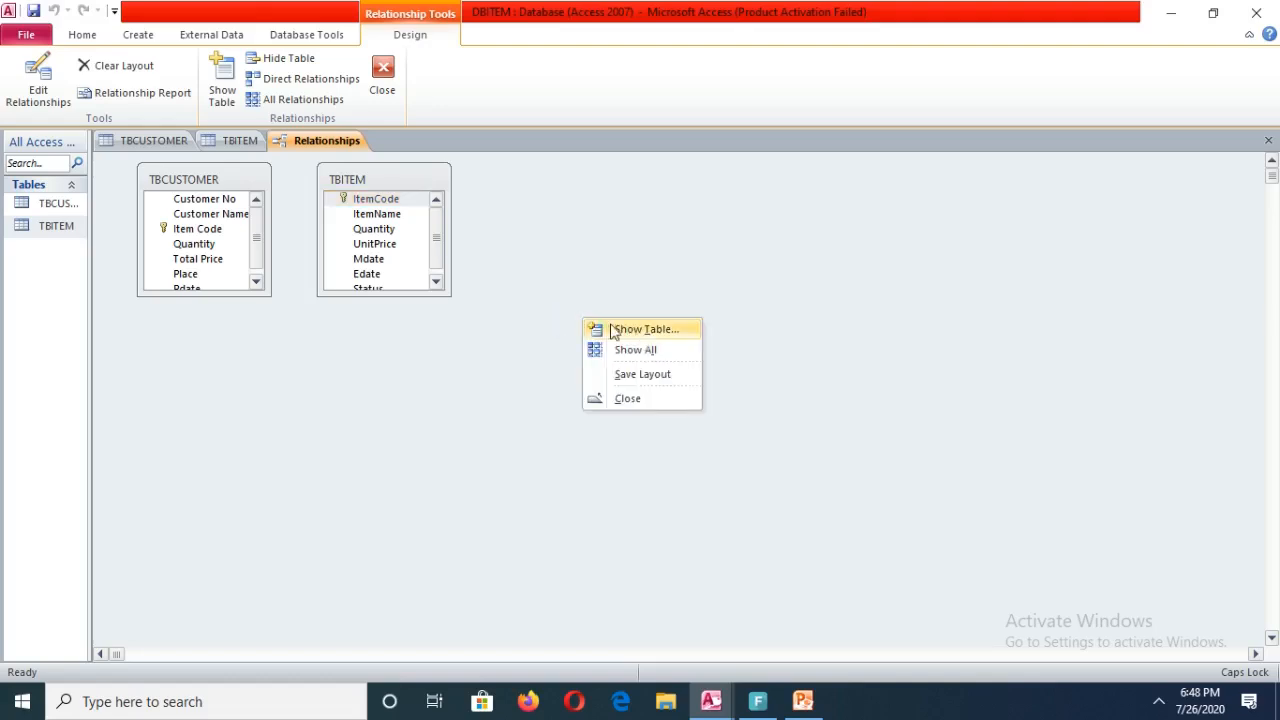
click(365, 366)
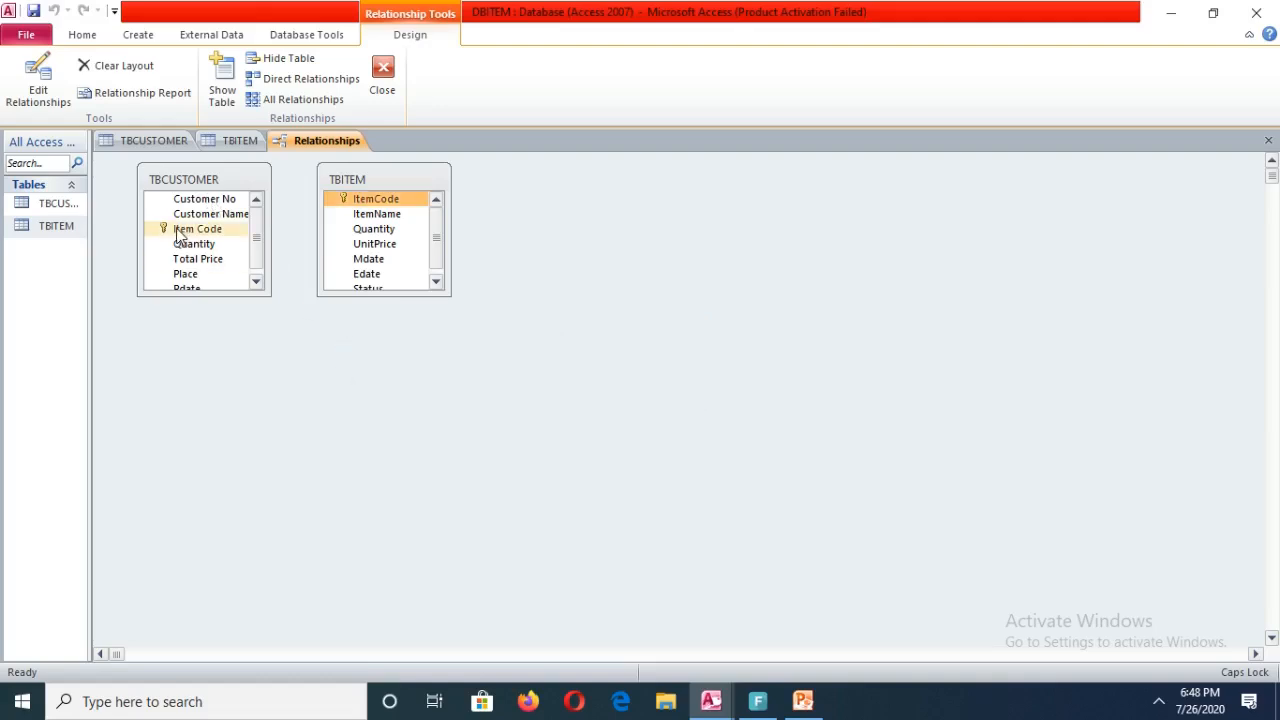
drag(176, 228, 367, 204)
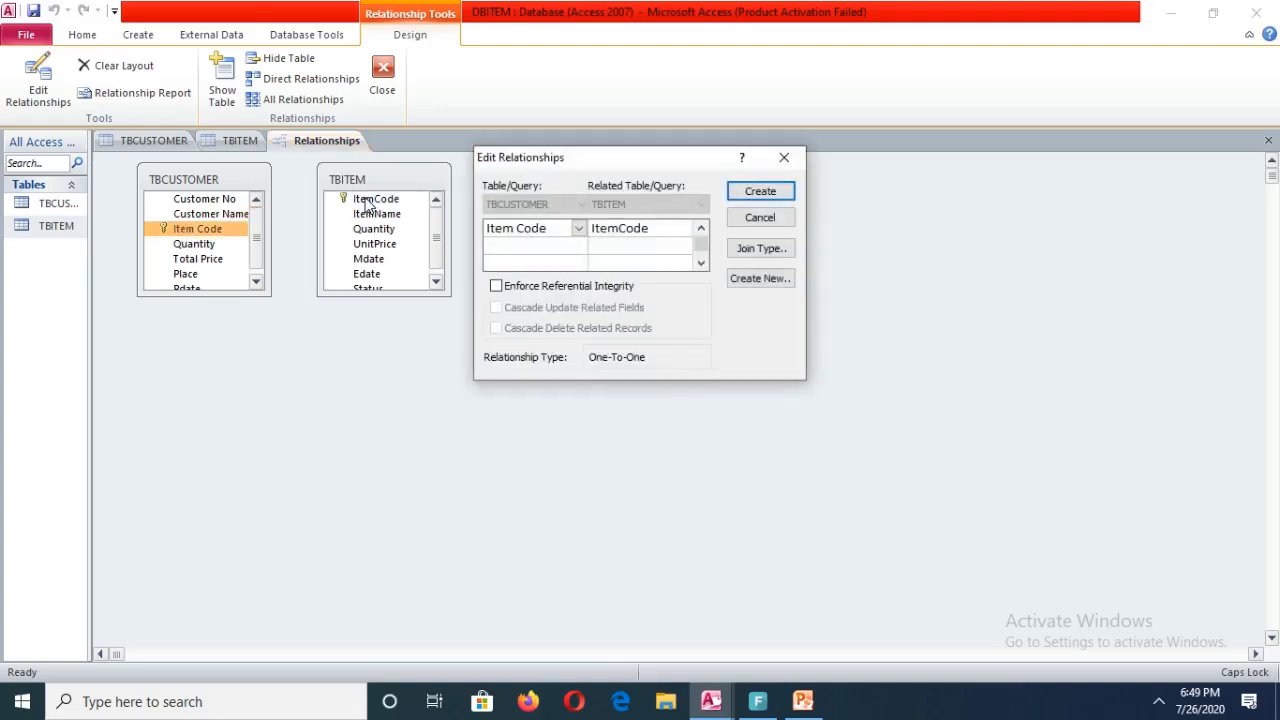
click(781, 195)
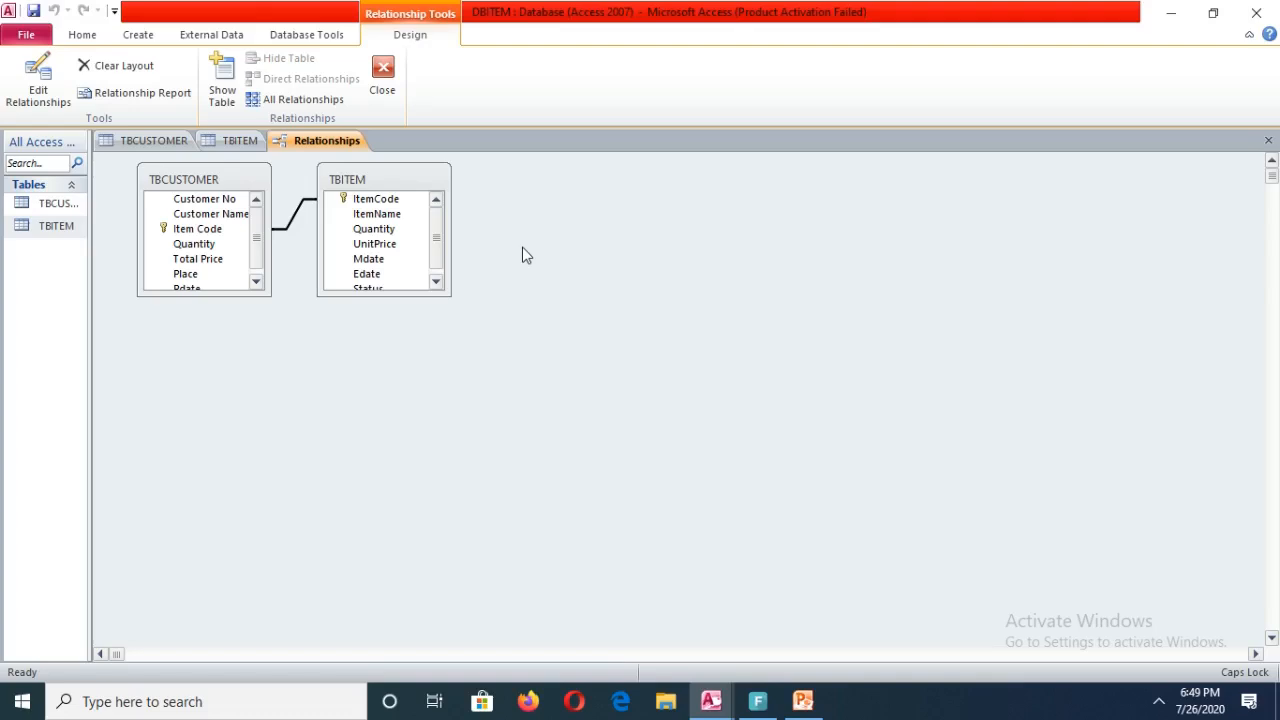
click(1269, 139)
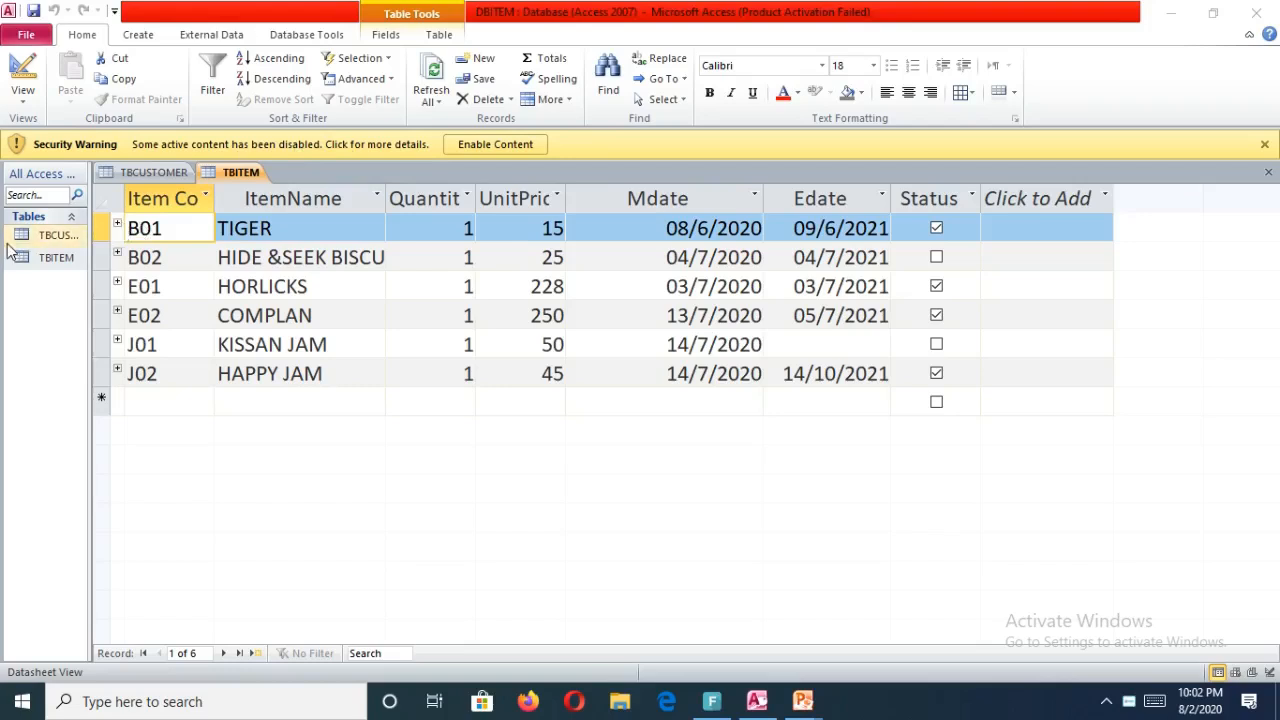
Expand and collapse the related customer subdatasheets under TBITEM records to inspect linked rows.
click(47, 240)
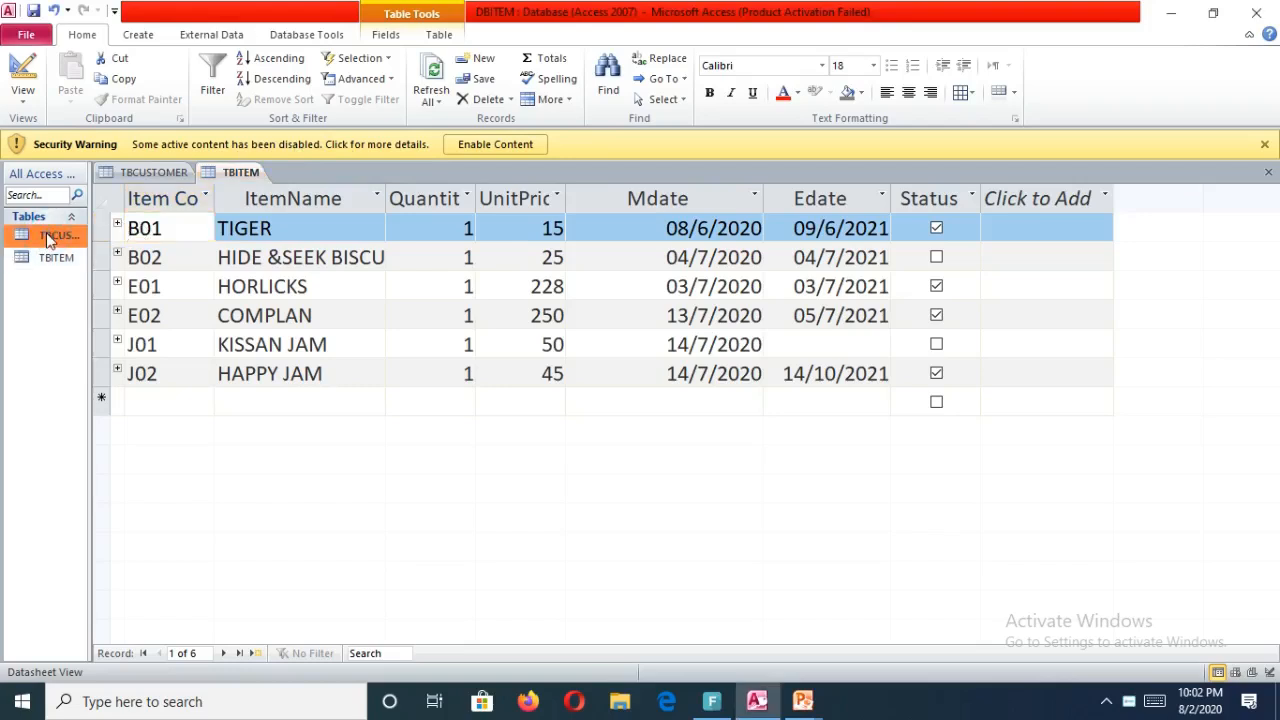
click(117, 226)
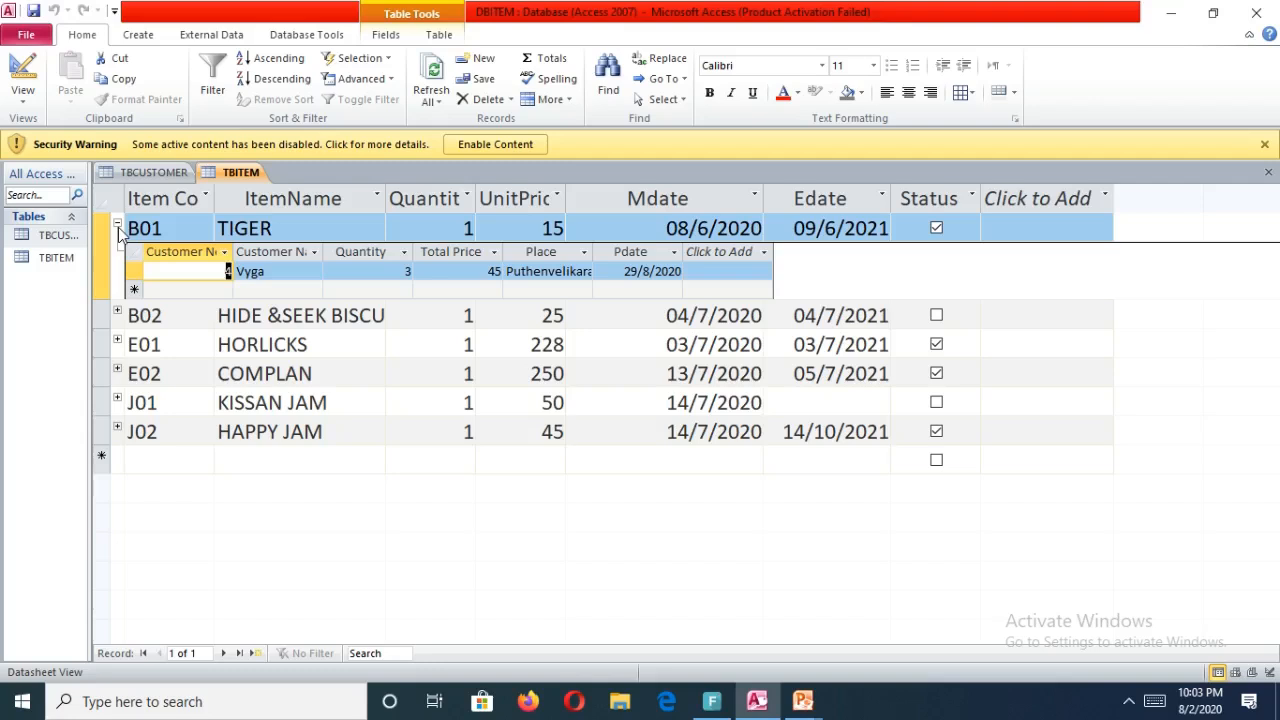
click(117, 225)
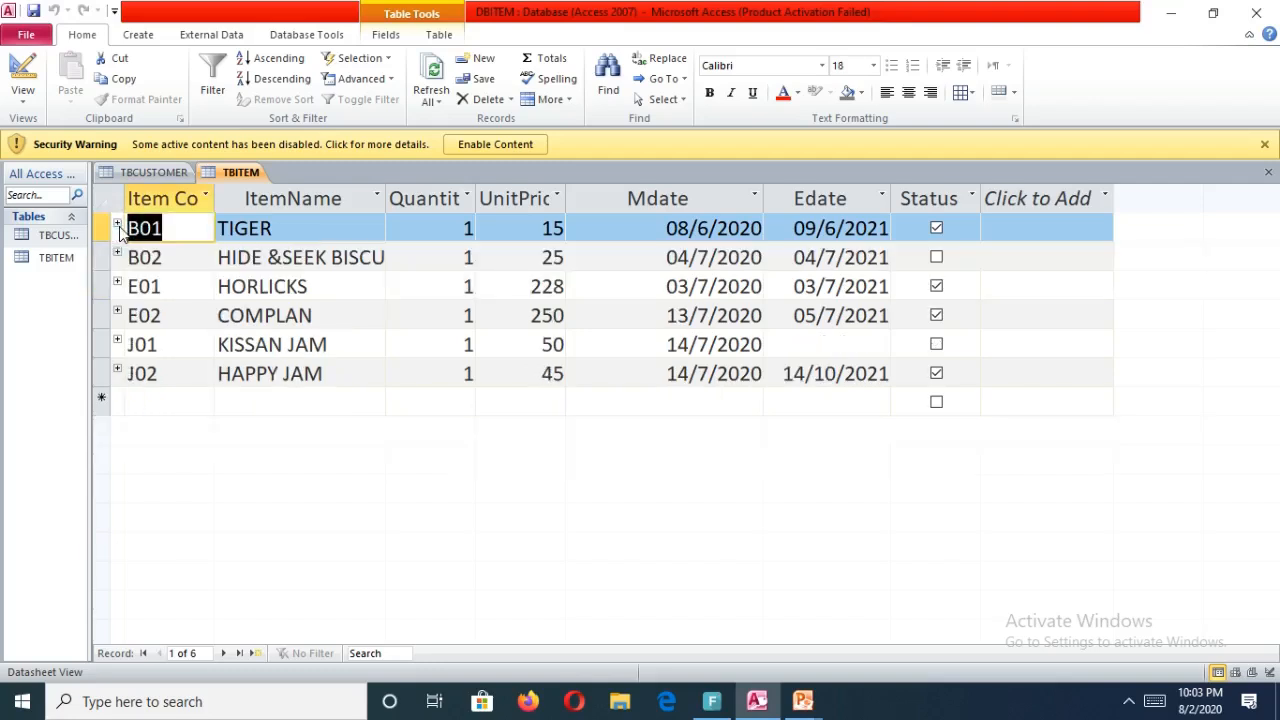
click(117, 225)
click(117, 225)
click(117, 283)
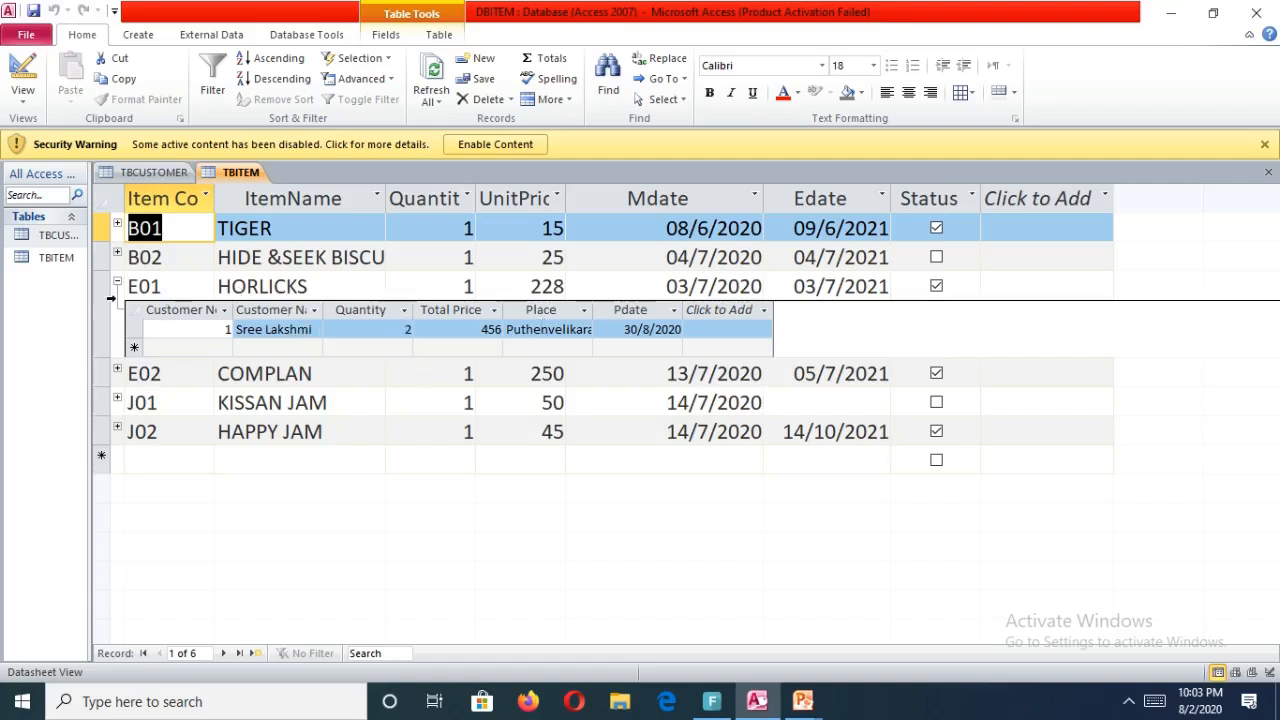
click(117, 284)
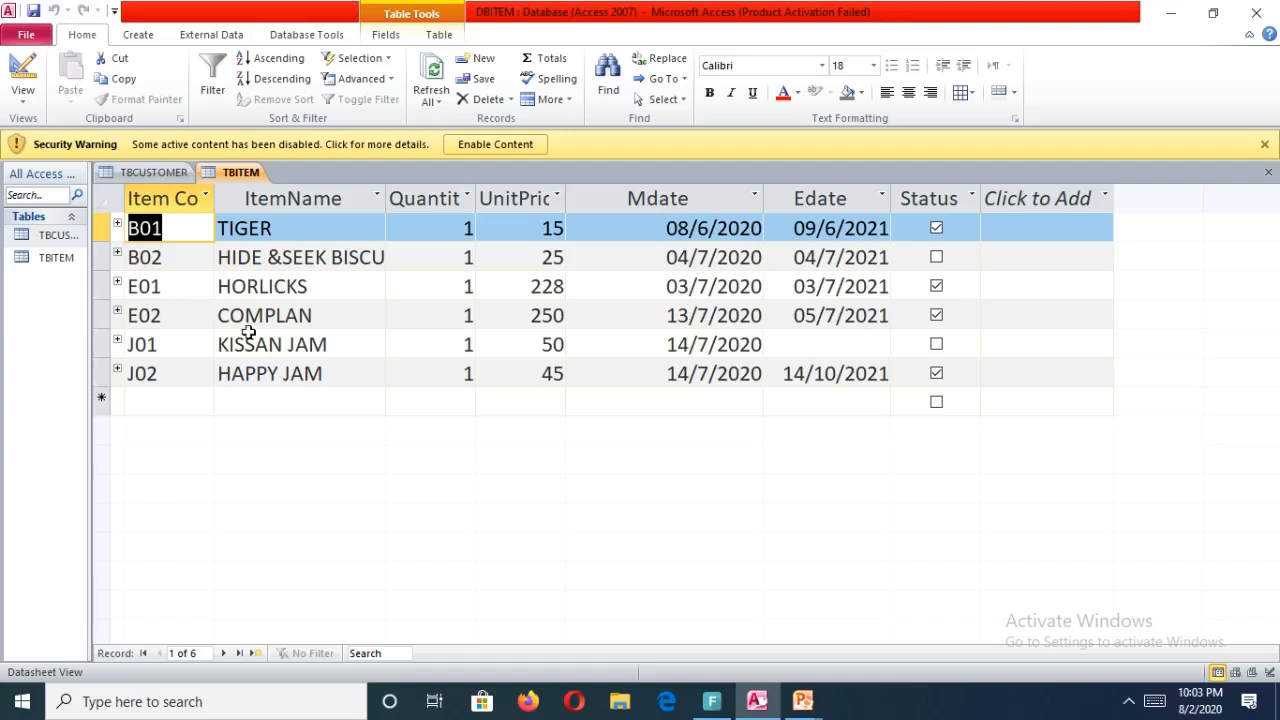
click(55, 258)
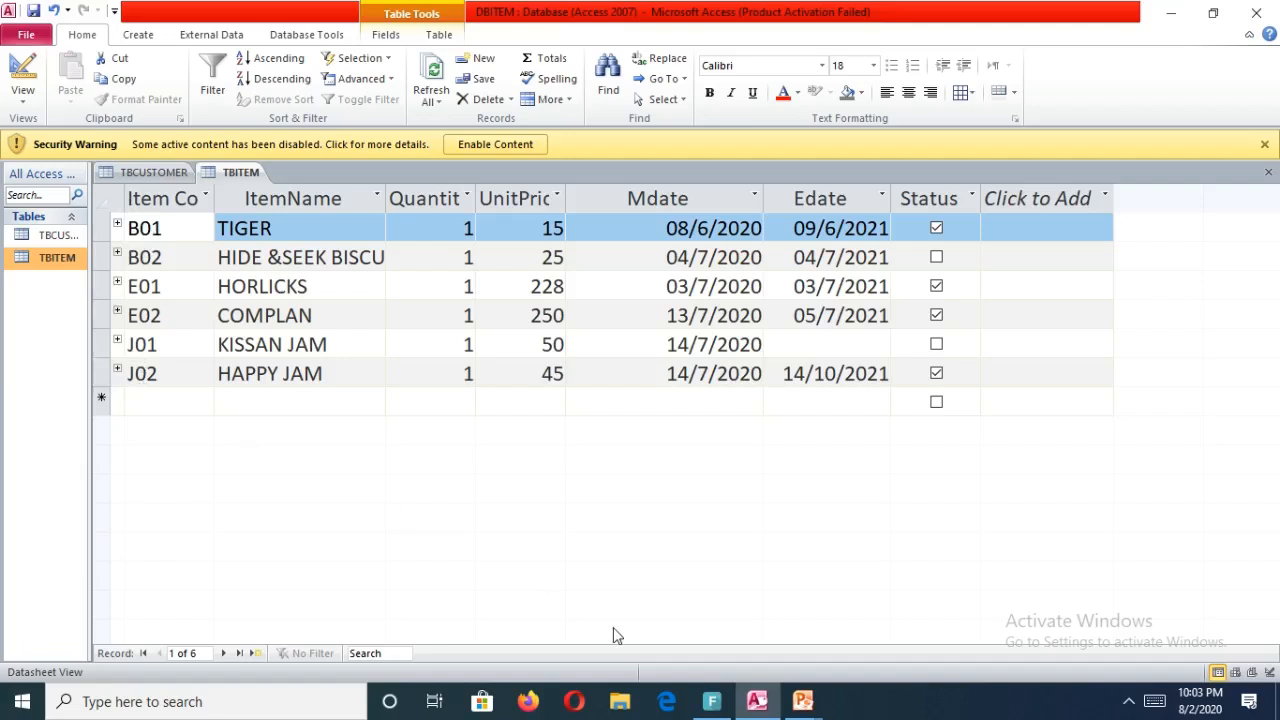
Switch to the msaccess presentation to read the query questions, then return to Access.
mouse_move(816, 703)
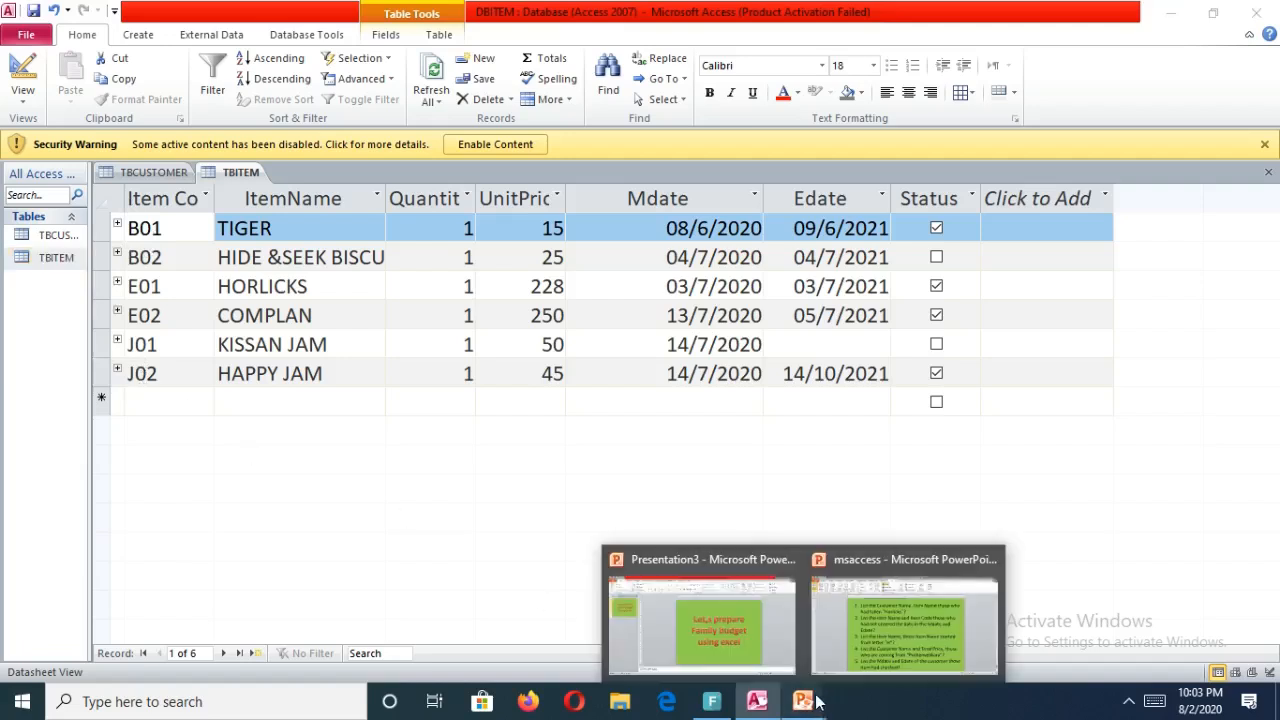
click(865, 636)
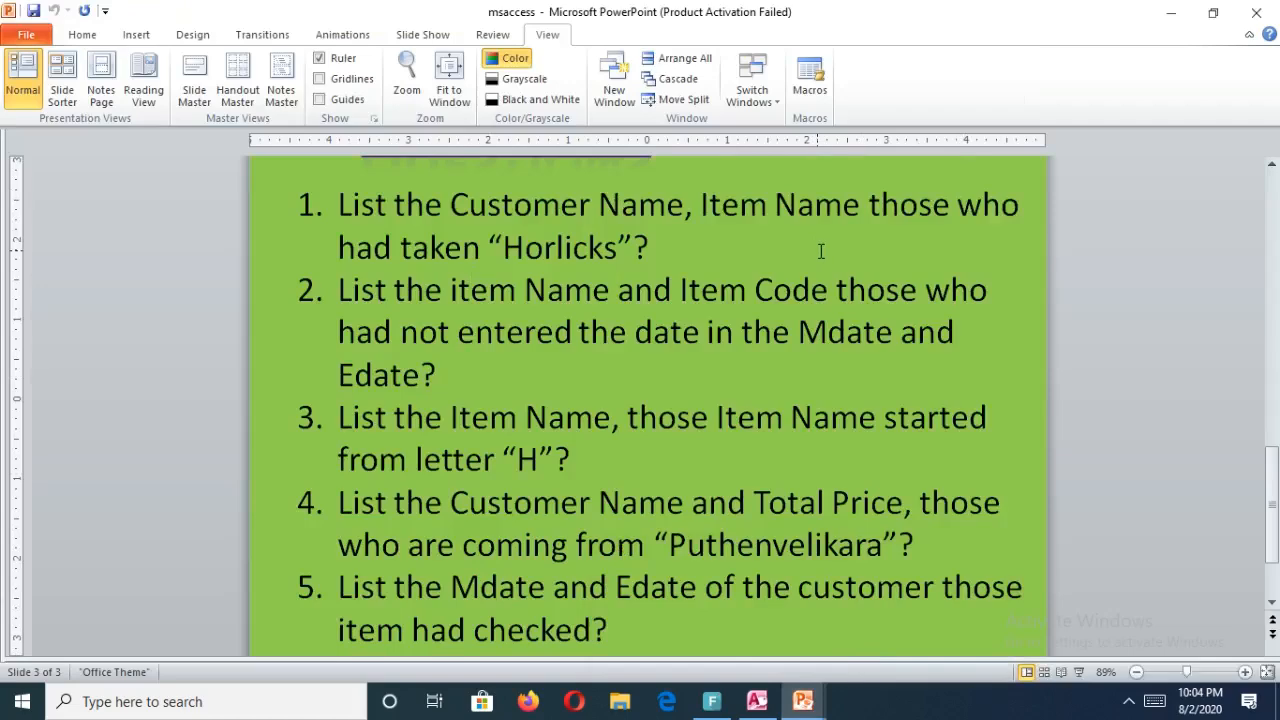
click(761, 709)
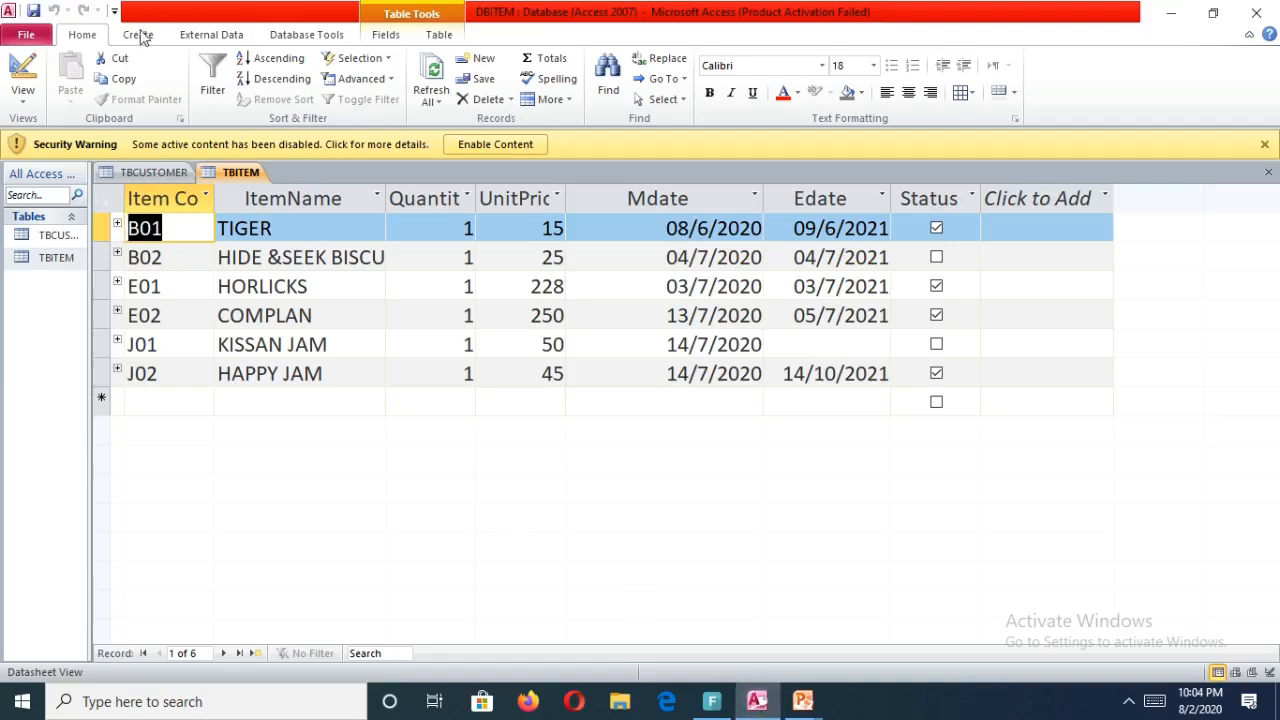
Start a new query in Design view and add the TBCUSTOMER and TBITEM tables.
click(140, 35)
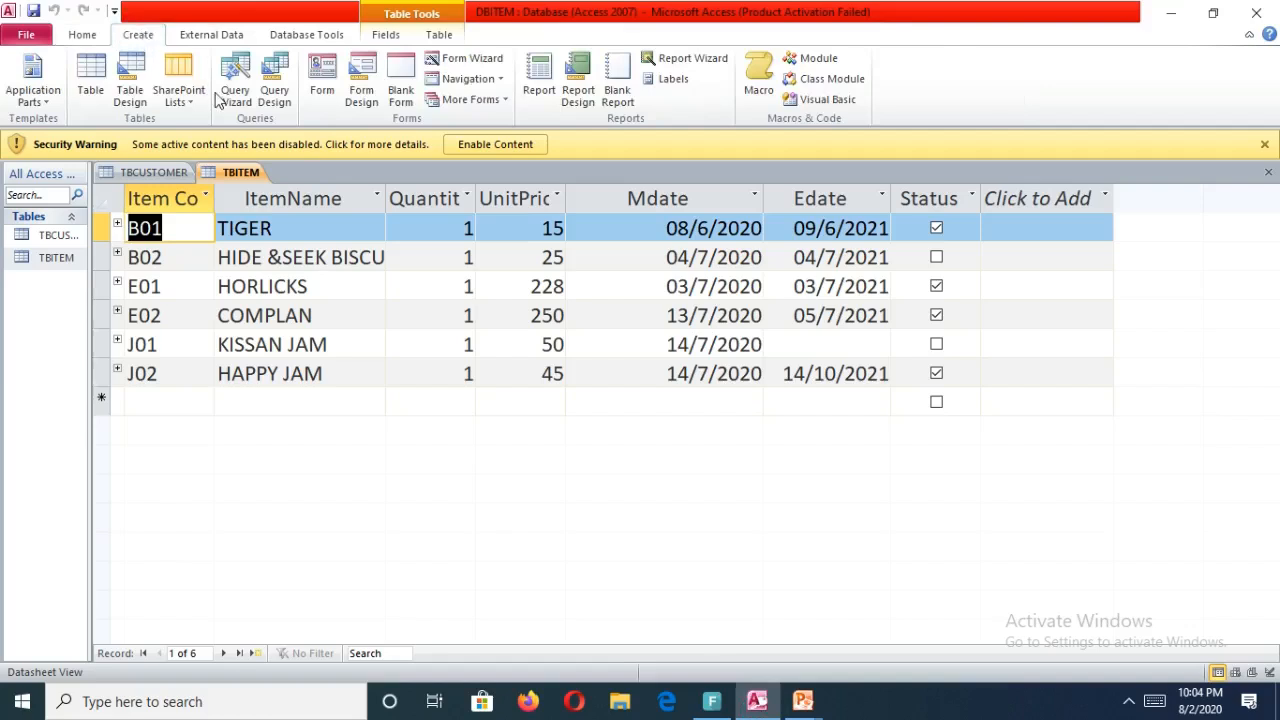
click(273, 95)
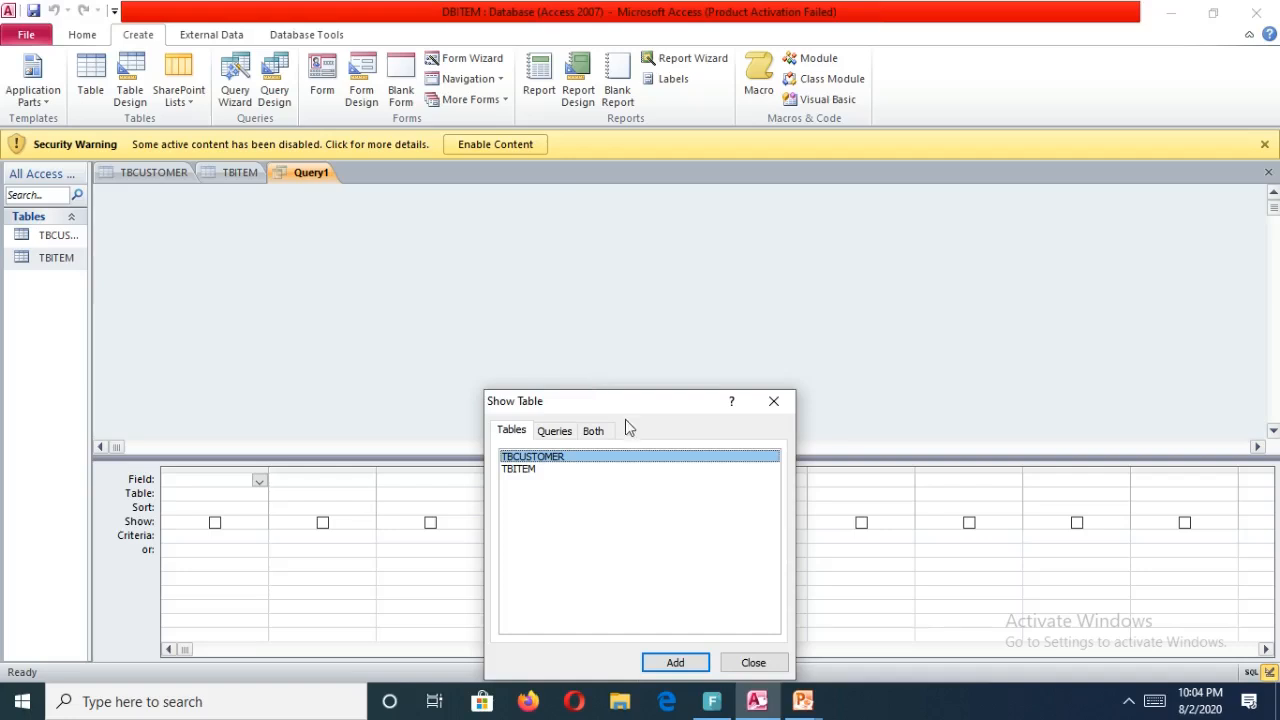
drag(630, 405, 643, 245)
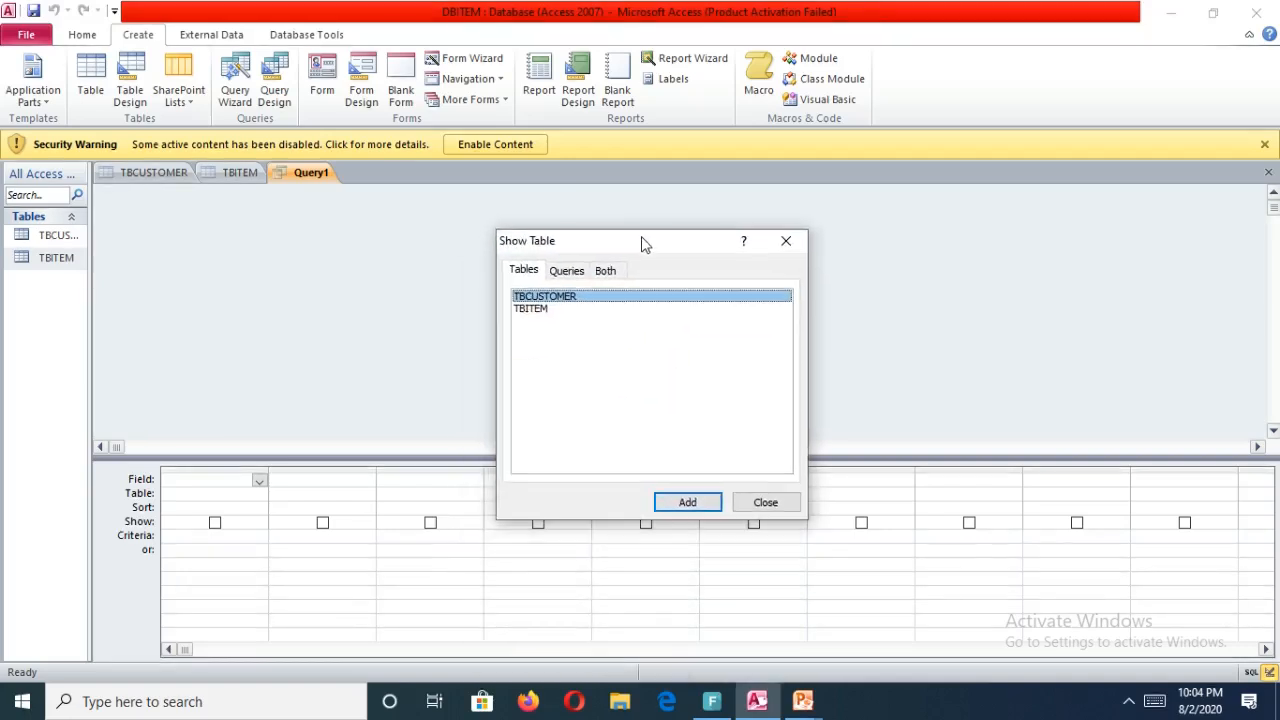
click(682, 502)
click(538, 312)
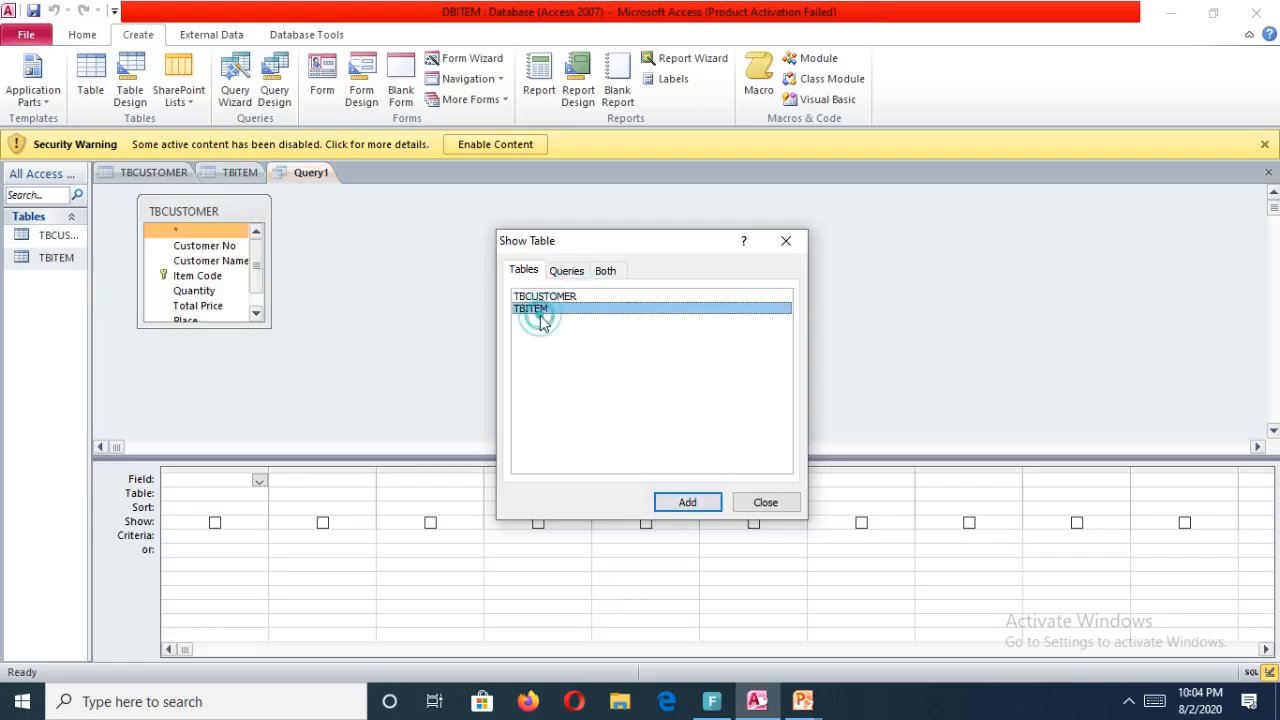
click(705, 502)
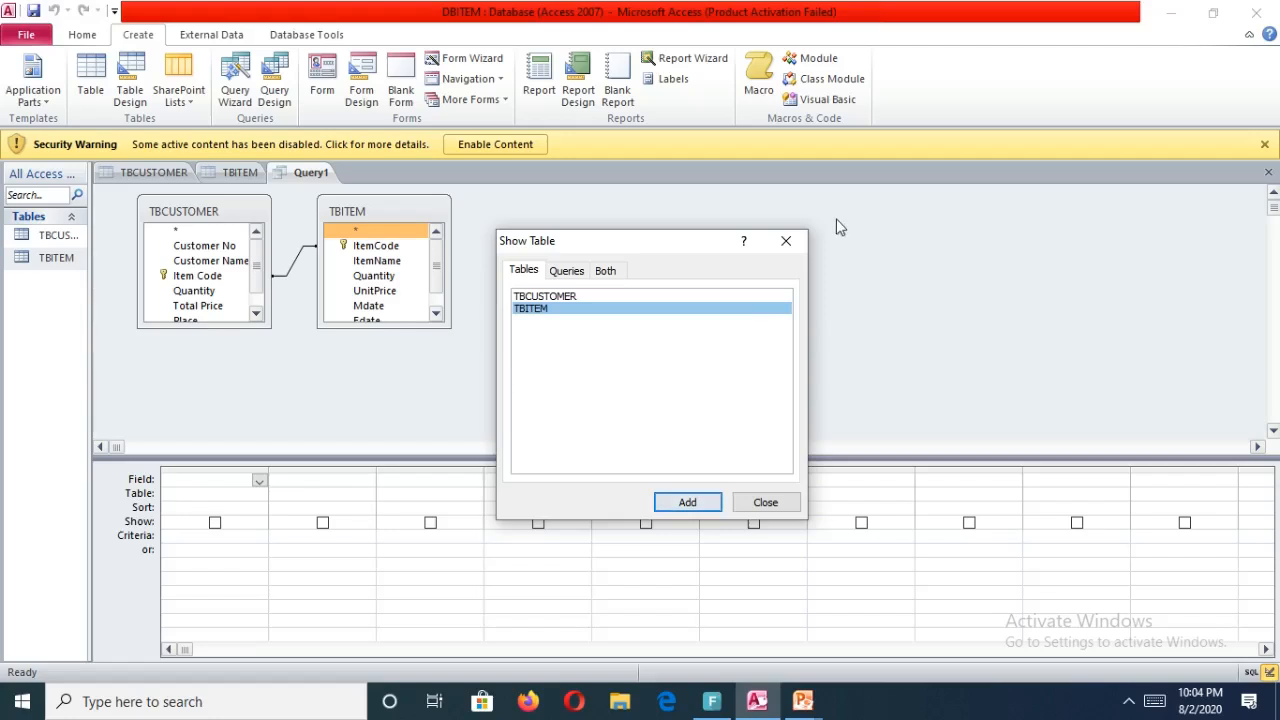
click(786, 240)
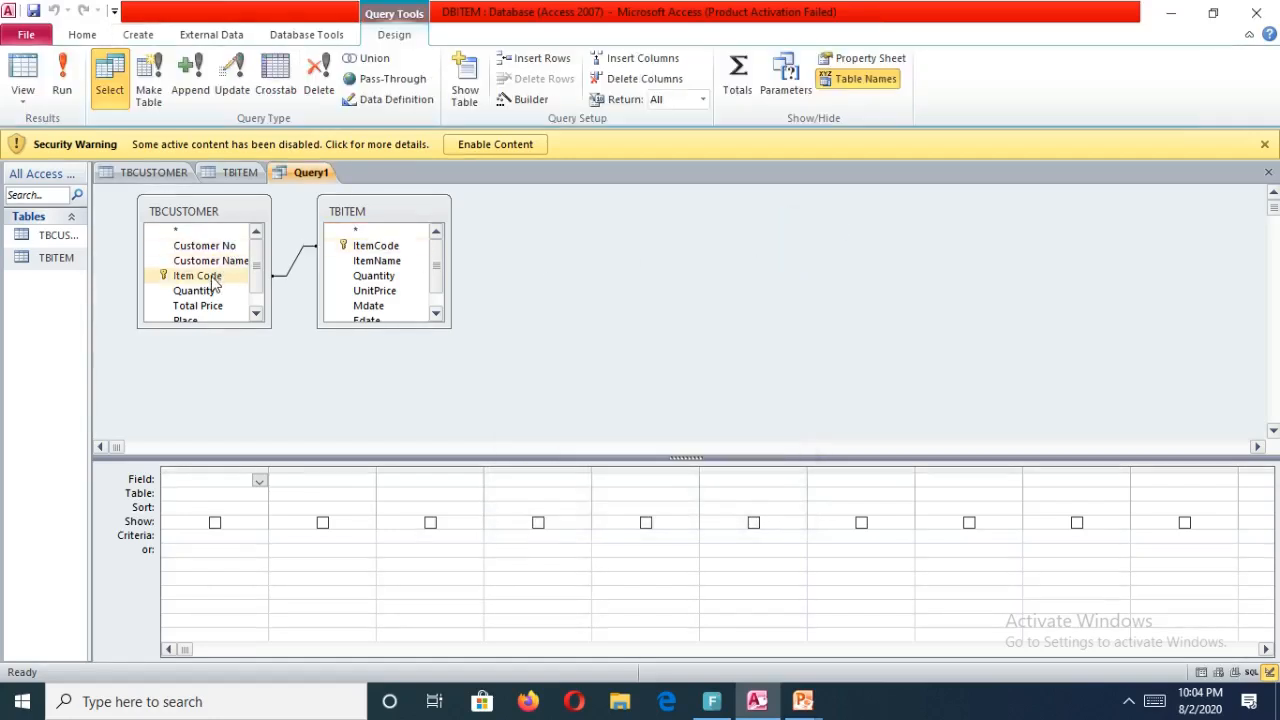
Reread the Horlicks question in the msaccess presentation and return to the query design.
drag(213, 284, 388, 247)
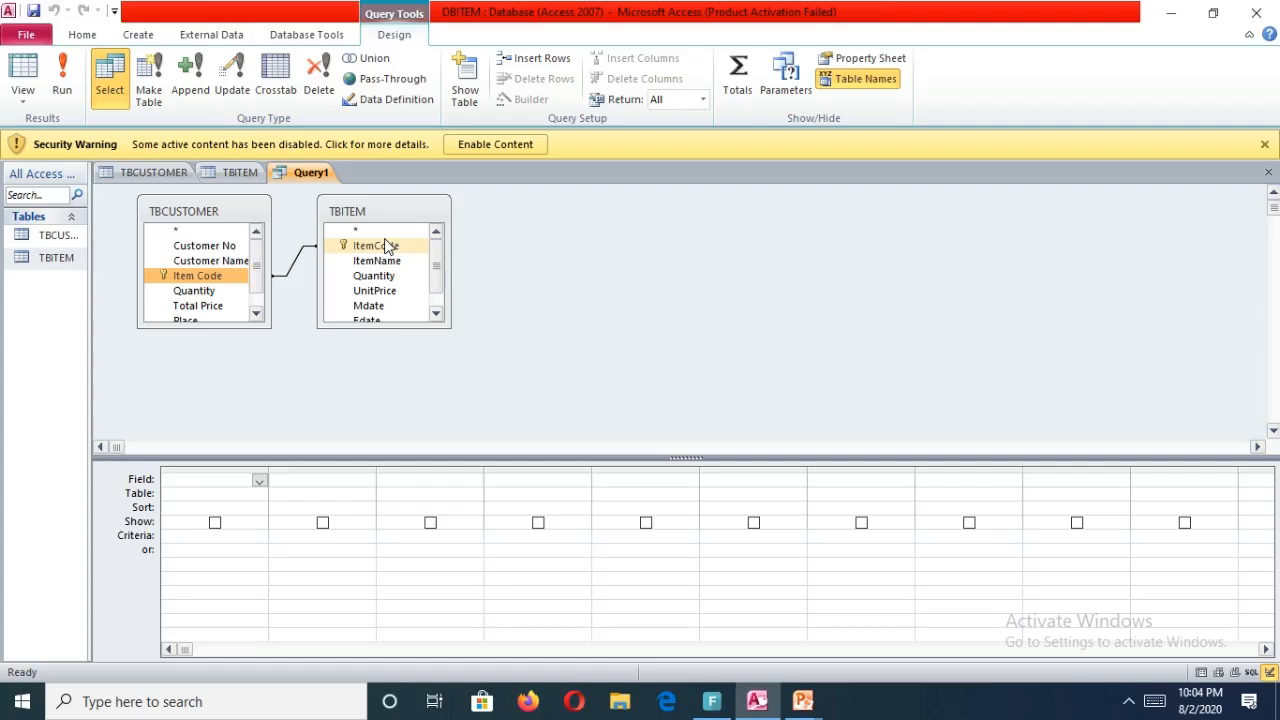
drag(388, 247, 388, 247)
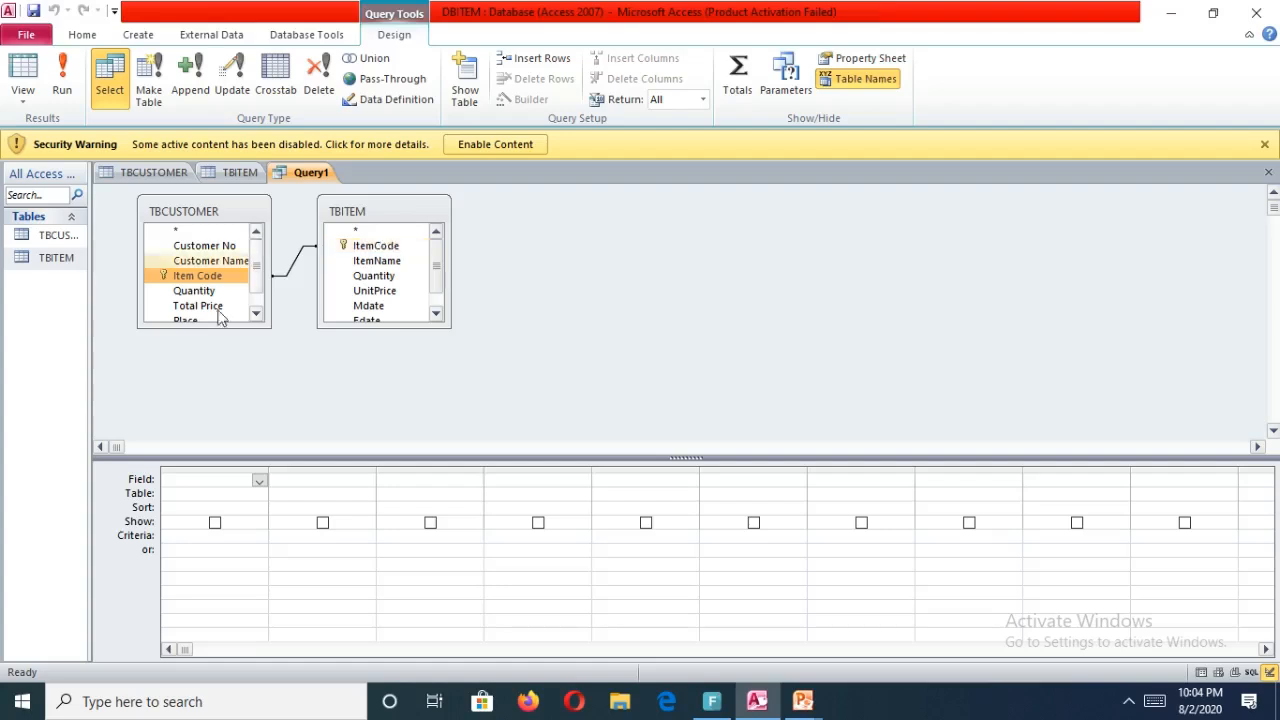
mouse_move(757, 700)
mouse_move(803, 700)
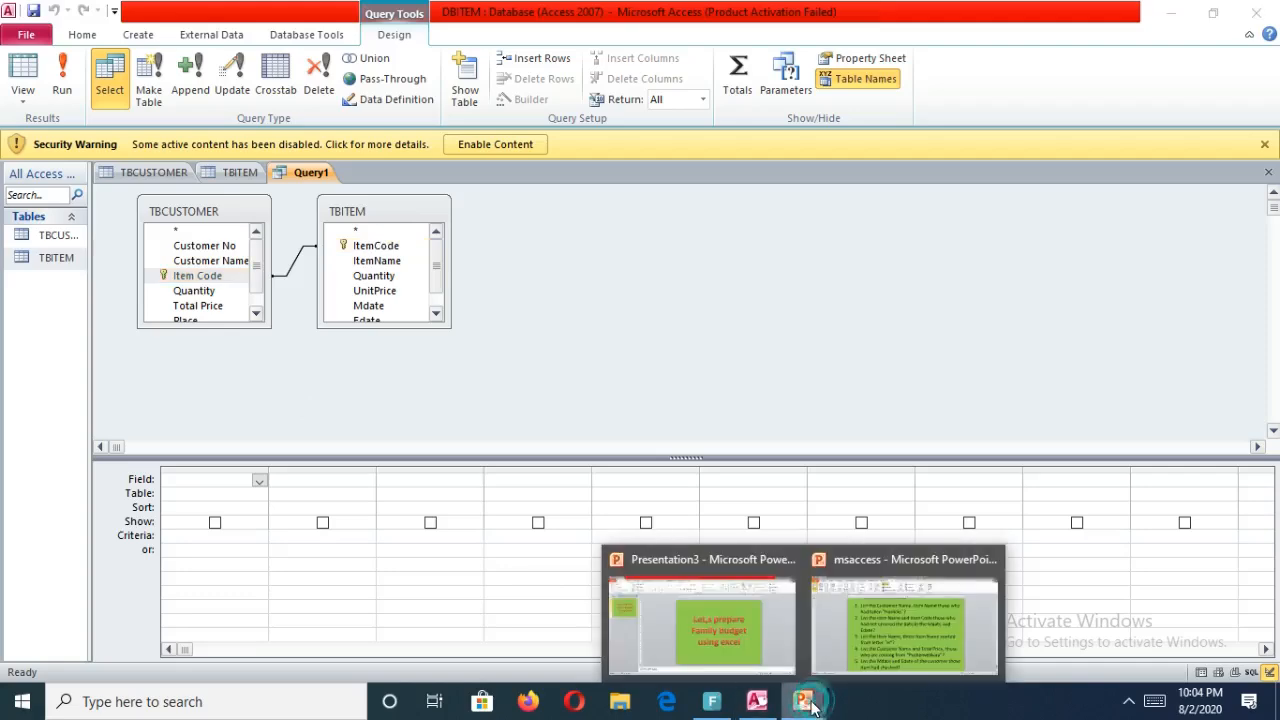
click(877, 594)
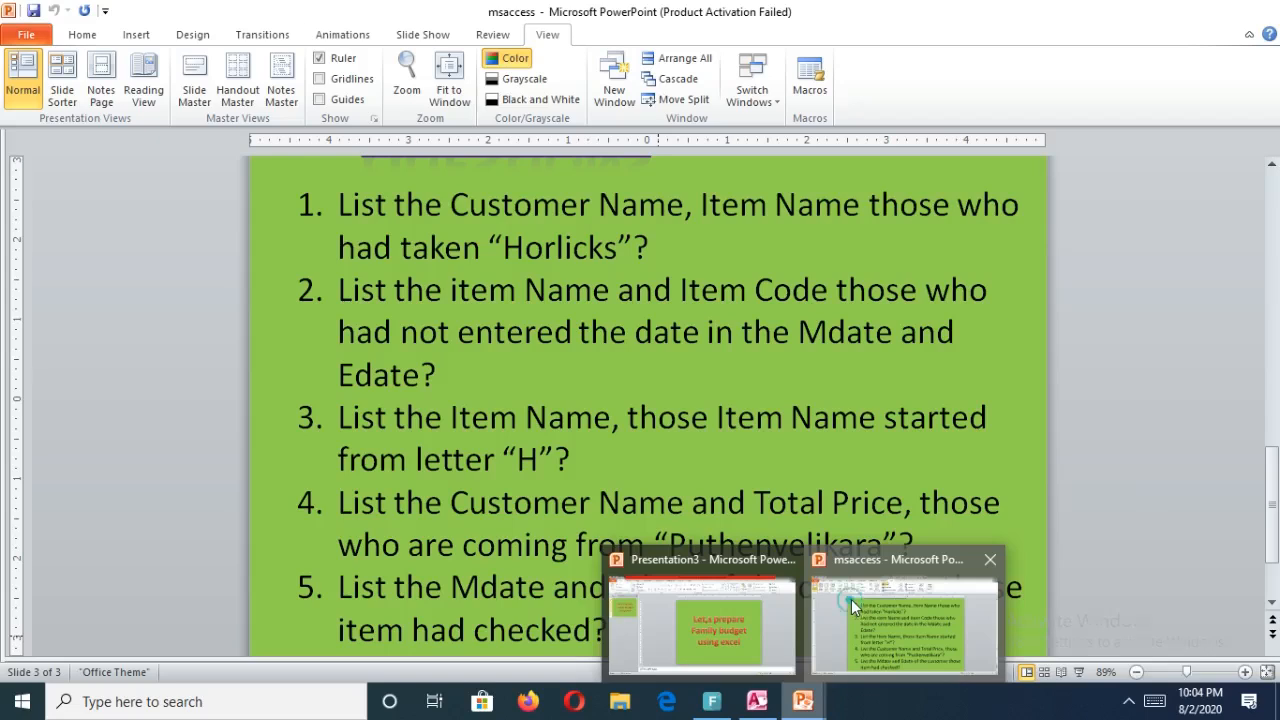
click(851, 599)
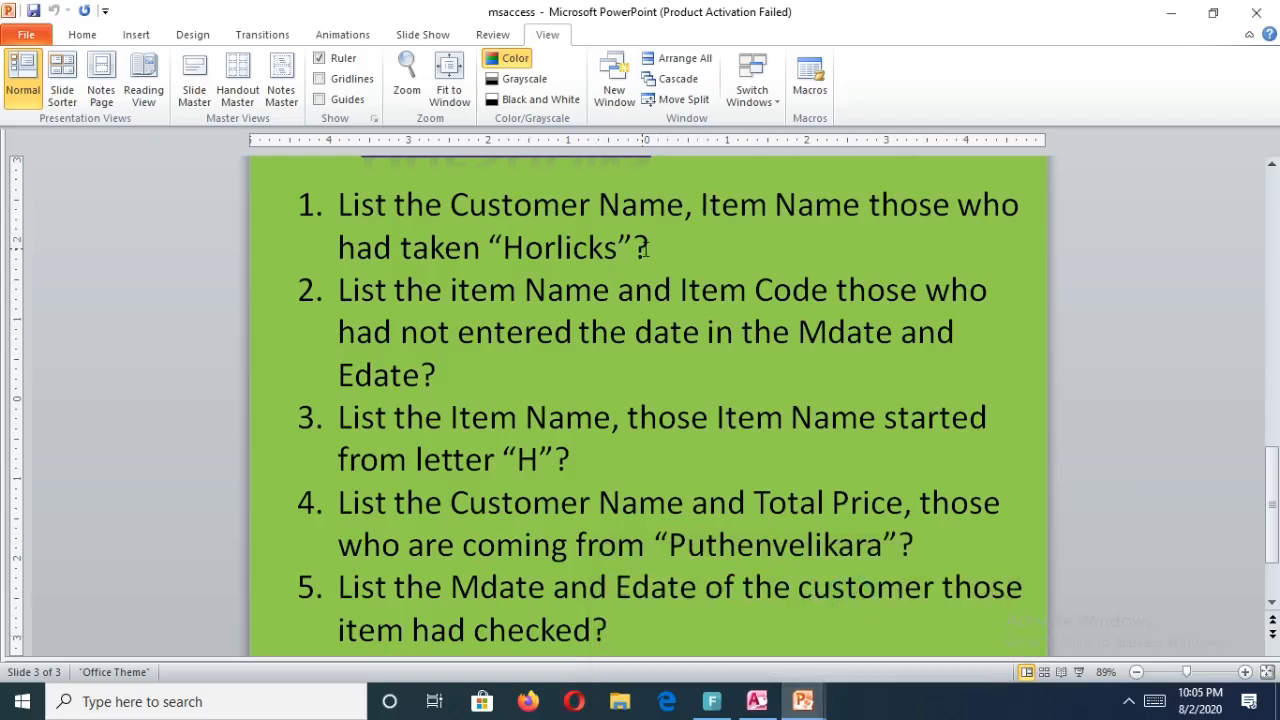
mouse_move(757, 700)
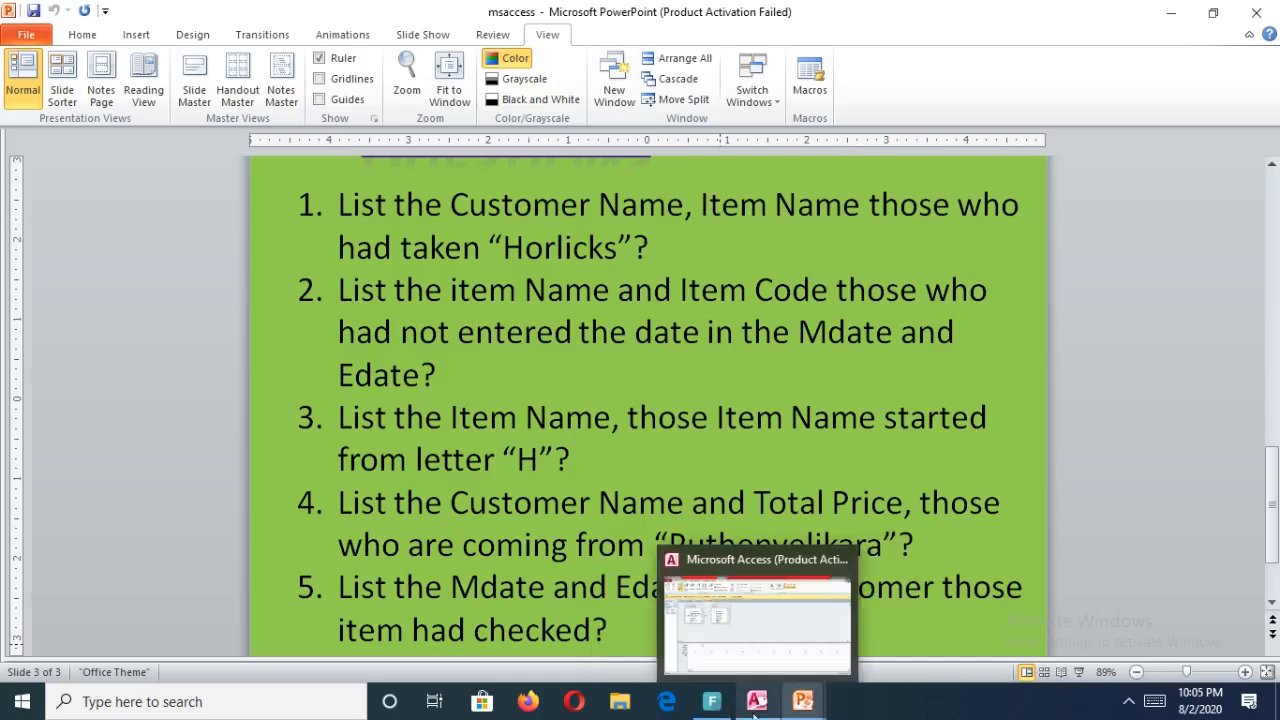
click(757, 702)
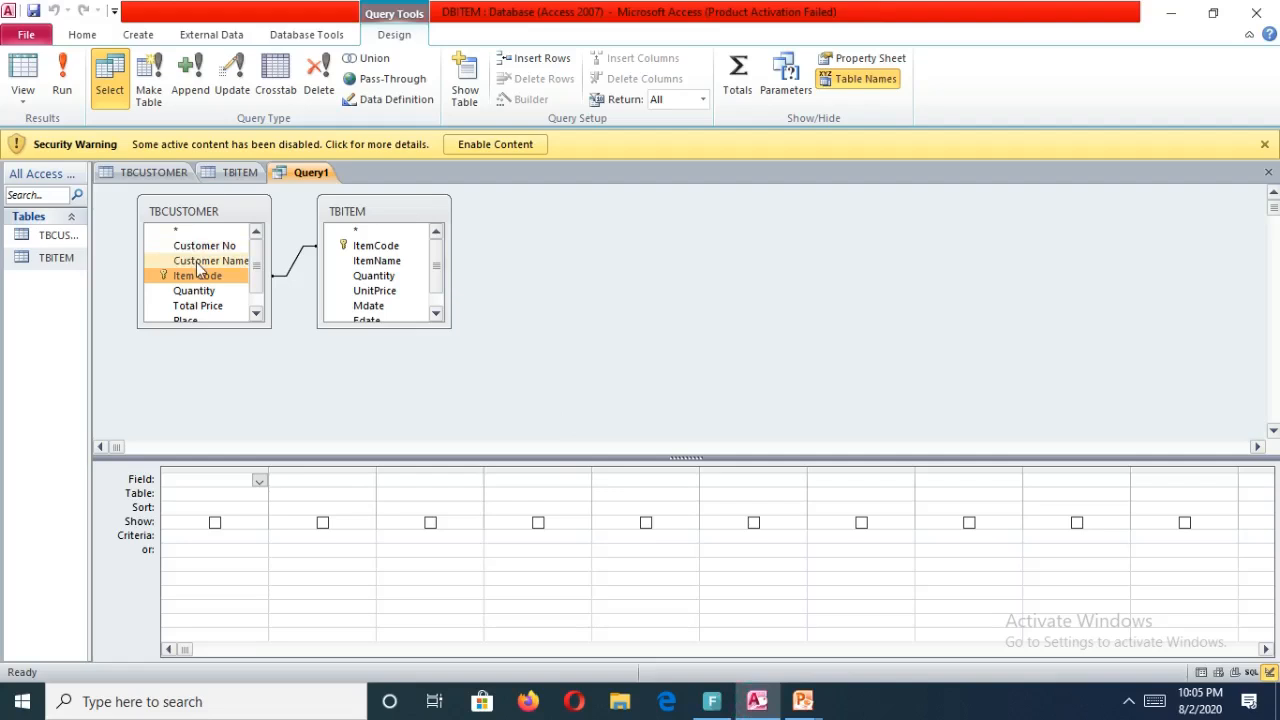
Add Customer Name from TBCUSTOMER and ItemName from TBITEM to the query grid, both shown.
drag(197, 262, 206, 483)
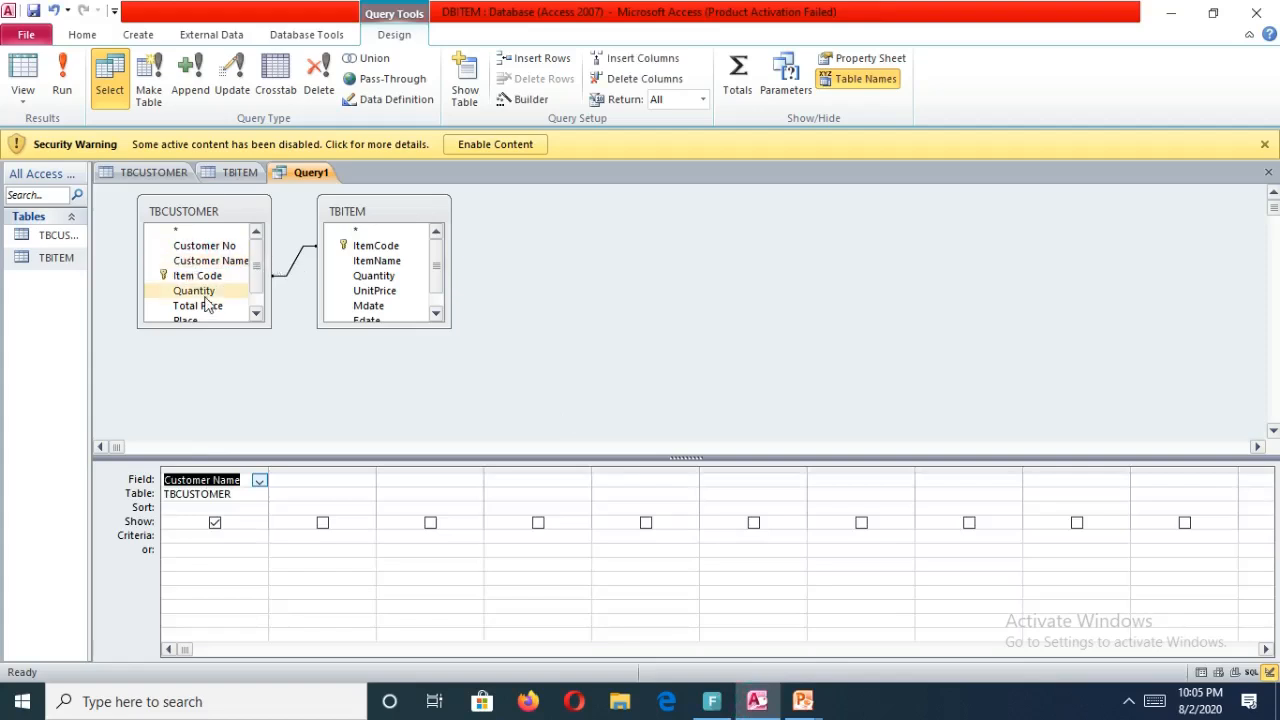
drag(376, 263, 326, 479)
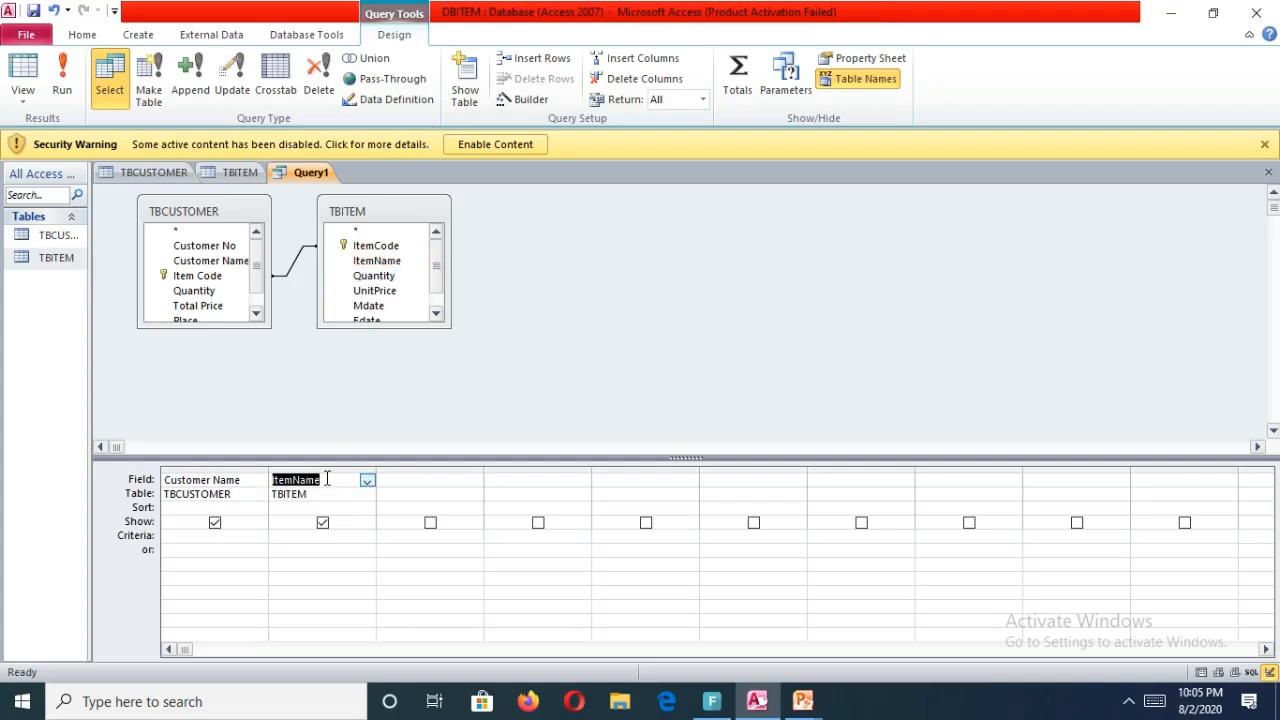
click(216, 525)
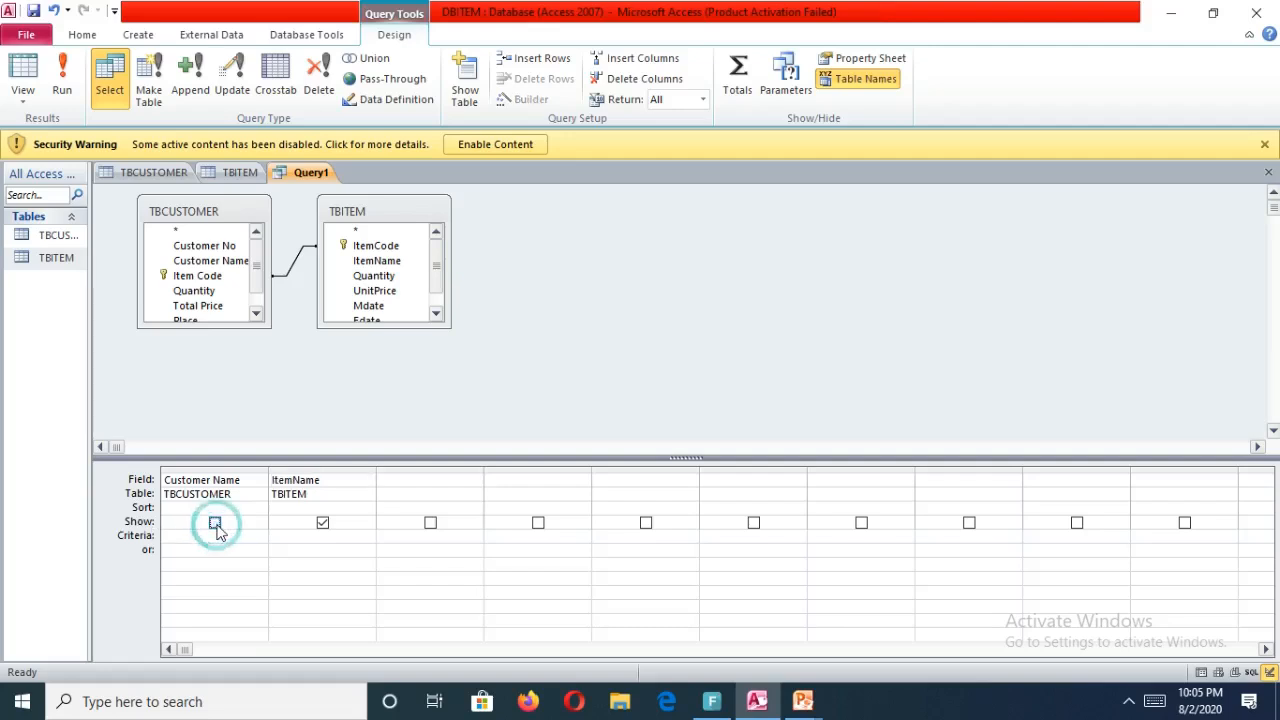
click(216, 525)
click(217, 525)
click(216, 523)
click(217, 521)
Enter "horlicks" as the ItemName criterion, then close the query and save it as Query1.
click(278, 537)
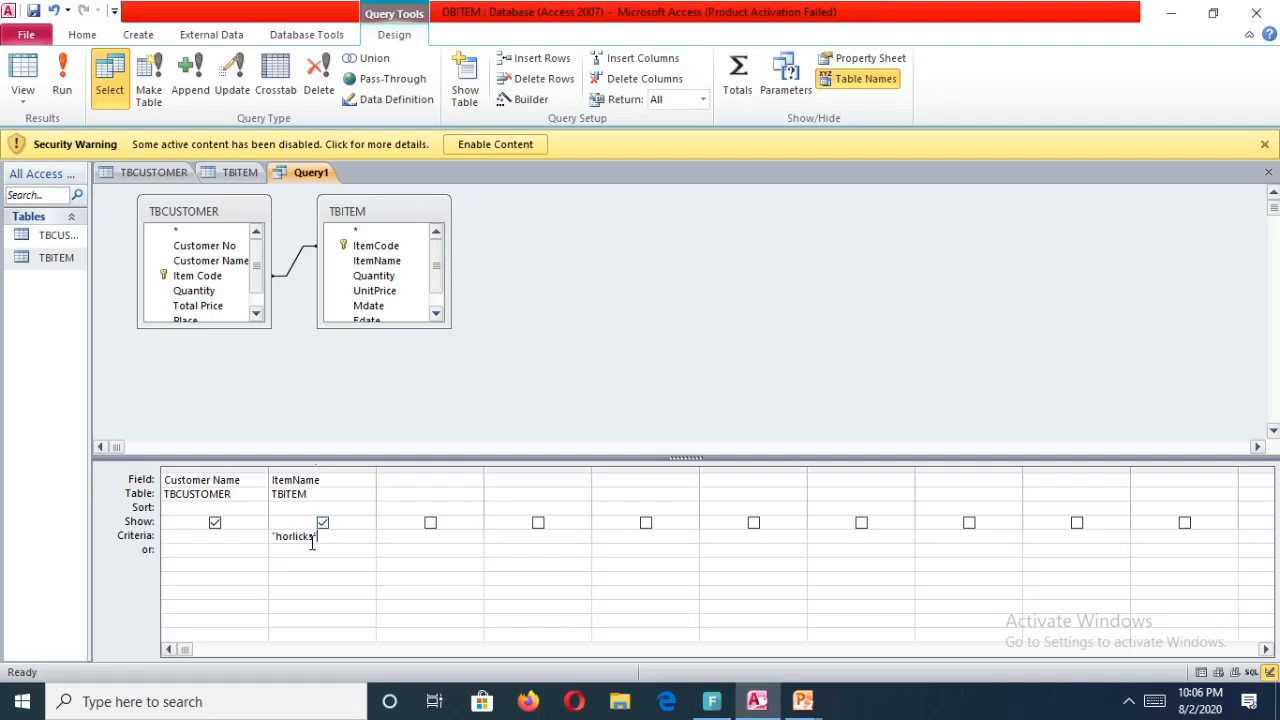
click(331, 575)
click(1268, 172)
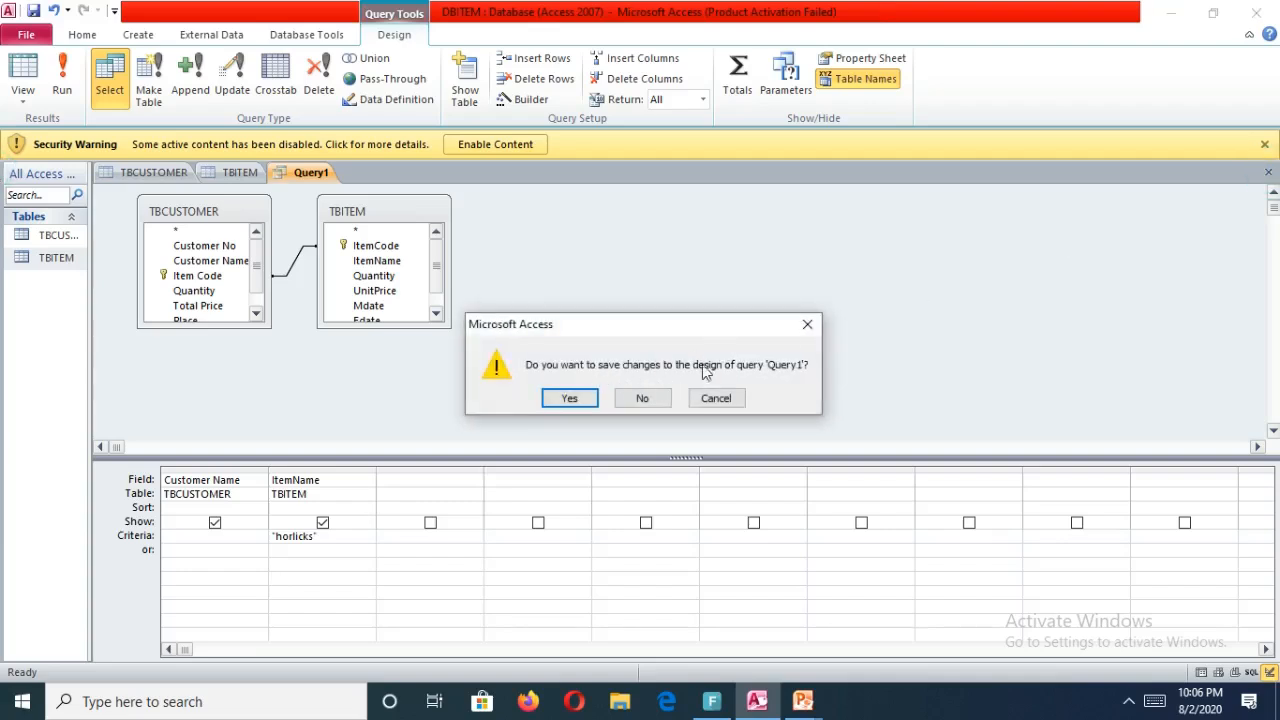
click(569, 398)
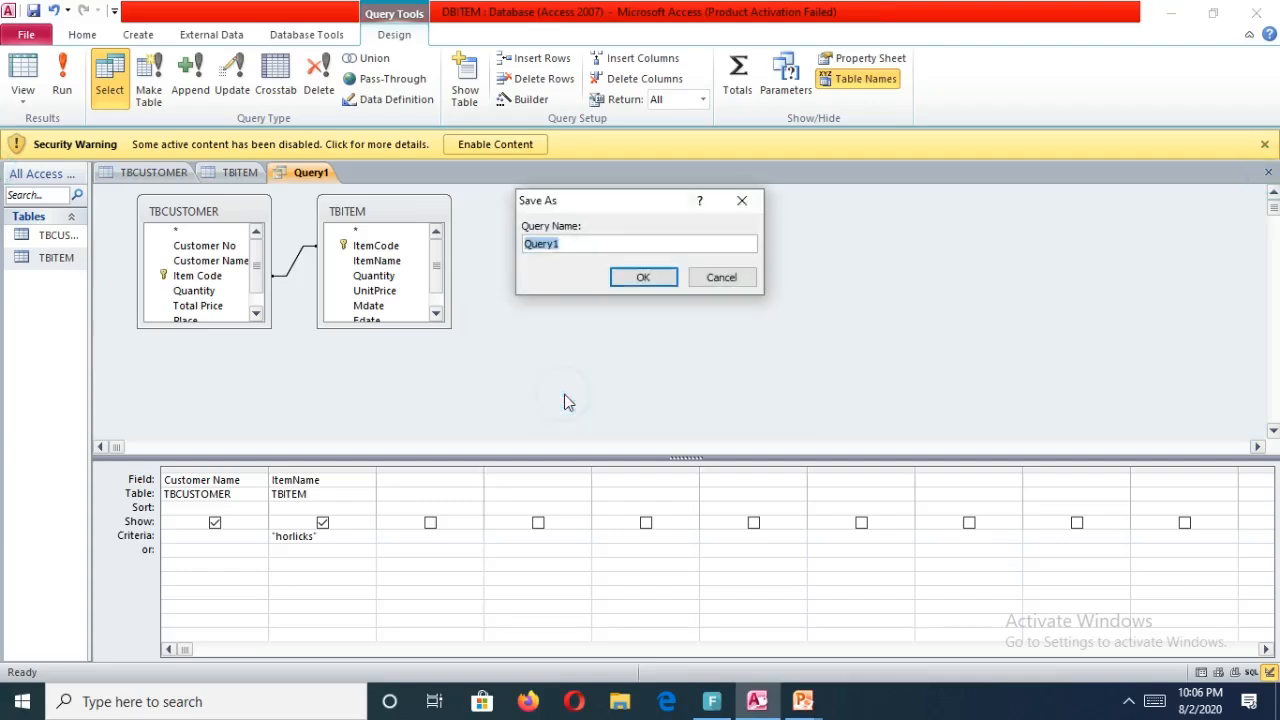
click(633, 279)
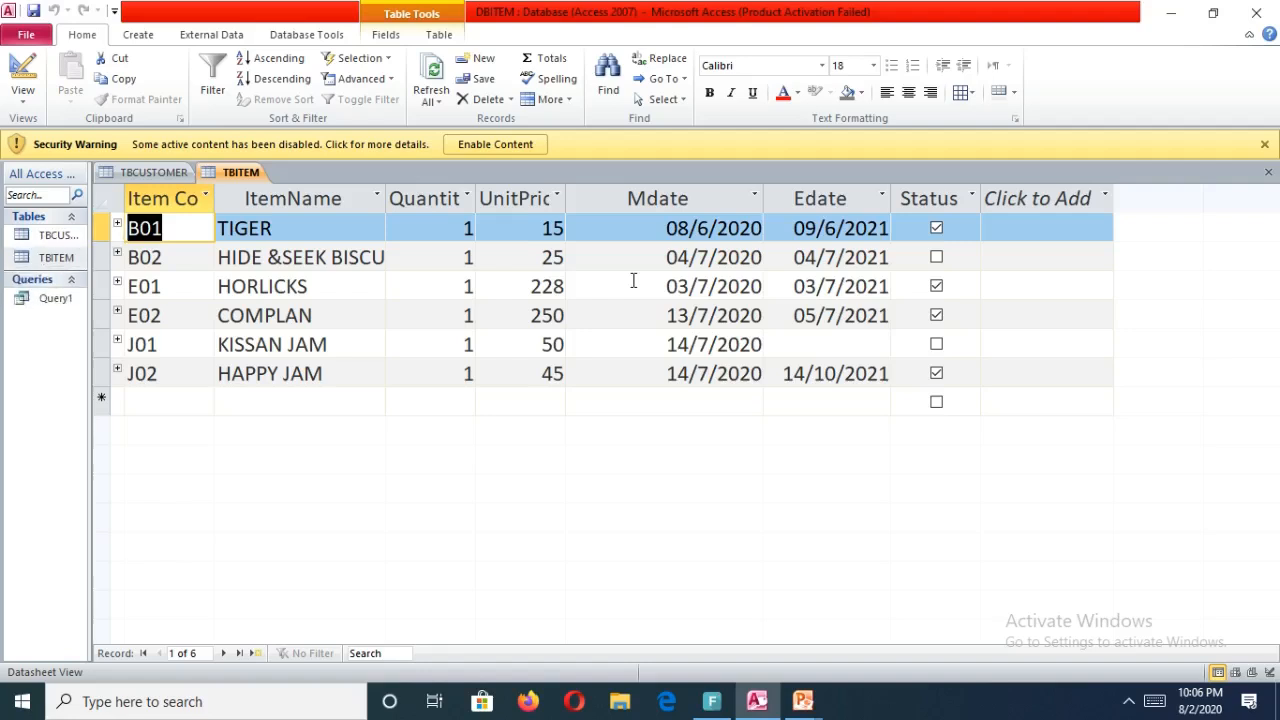
Open Query1's results, set the datasheet font size to 28 and widen both columns.
double_click(55, 298)
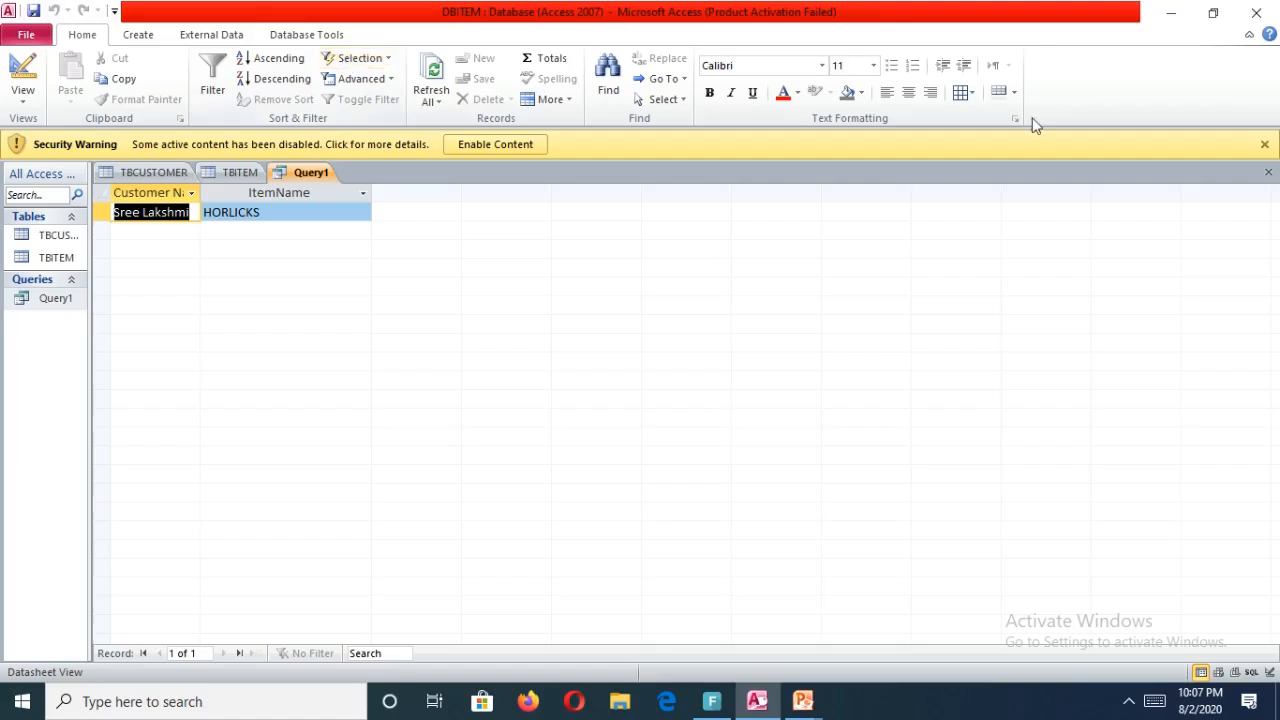
click(872, 68)
click(838, 277)
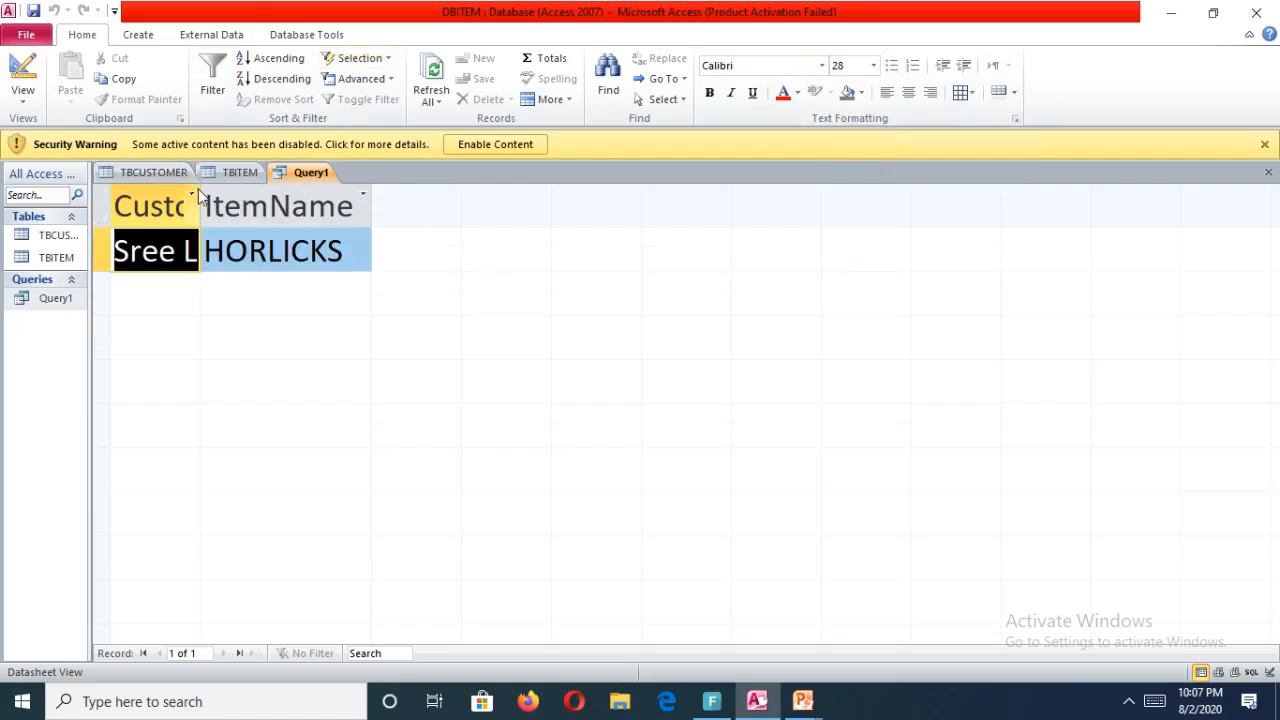
drag(203, 194, 303, 182)
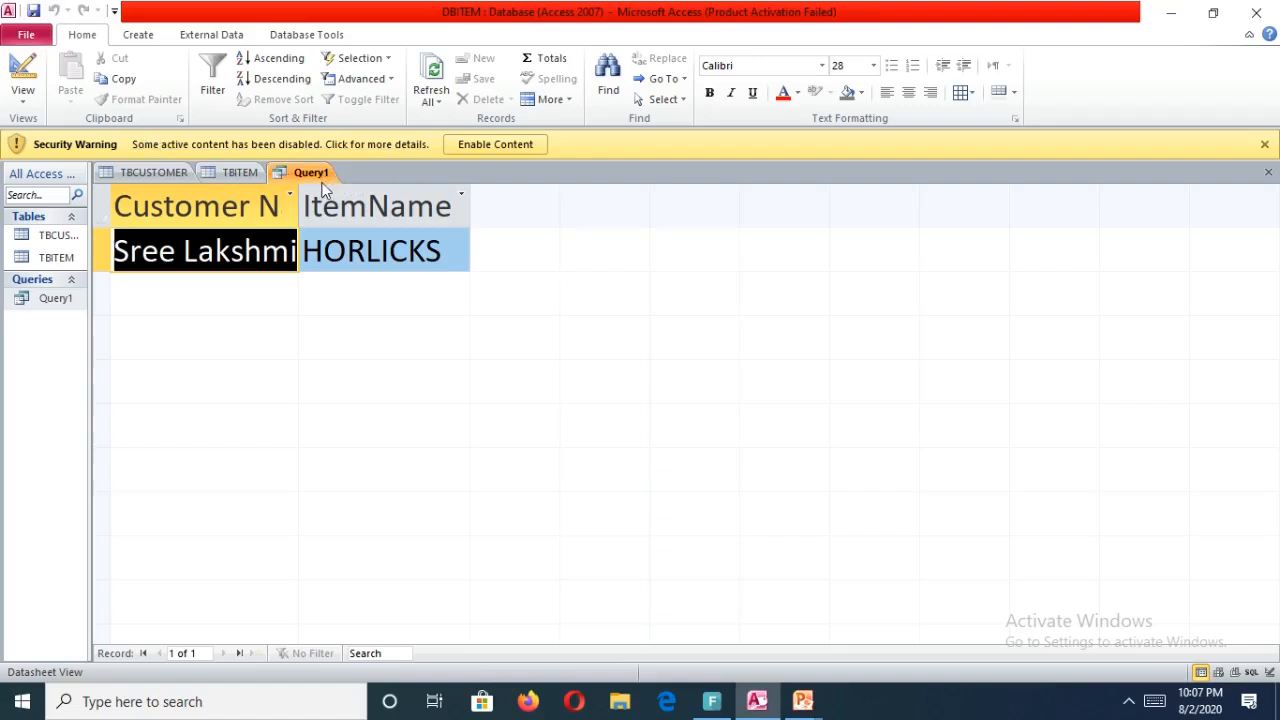
drag(298, 182, 407, 193)
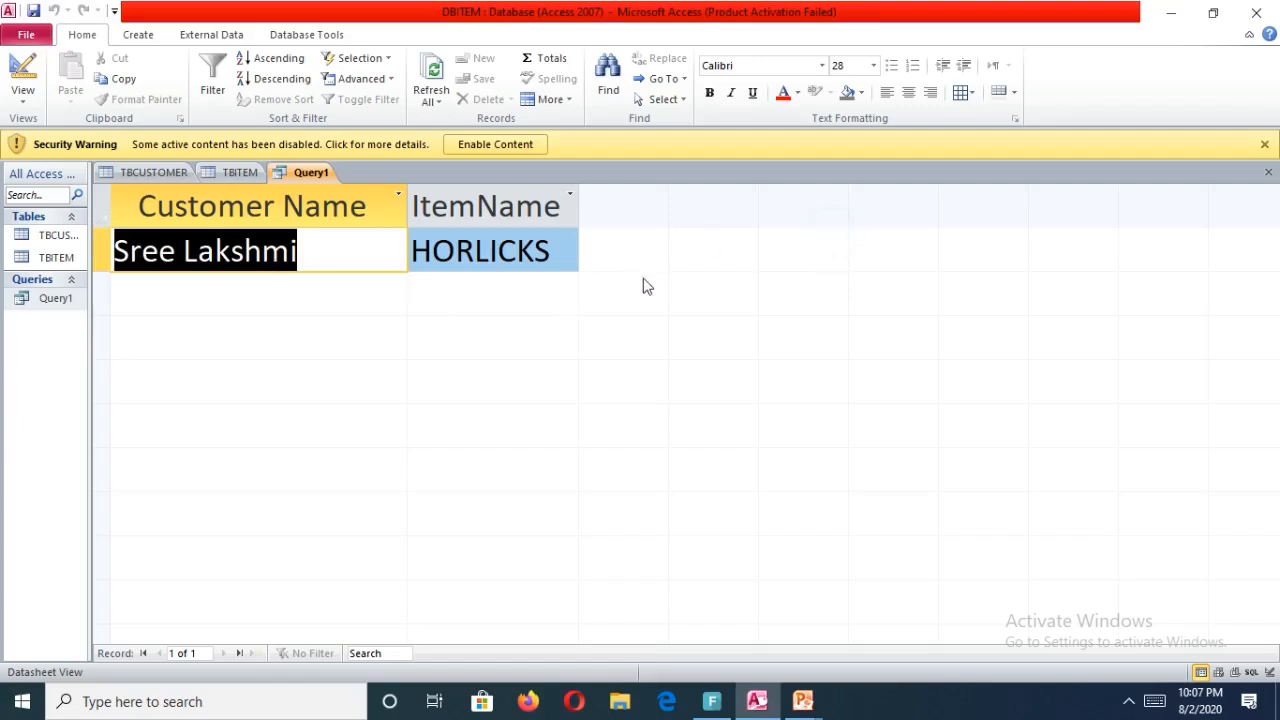
Open the TBCUSTOMER table and expand the third customer's subdatasheet to inspect the related item record.
click(58, 240)
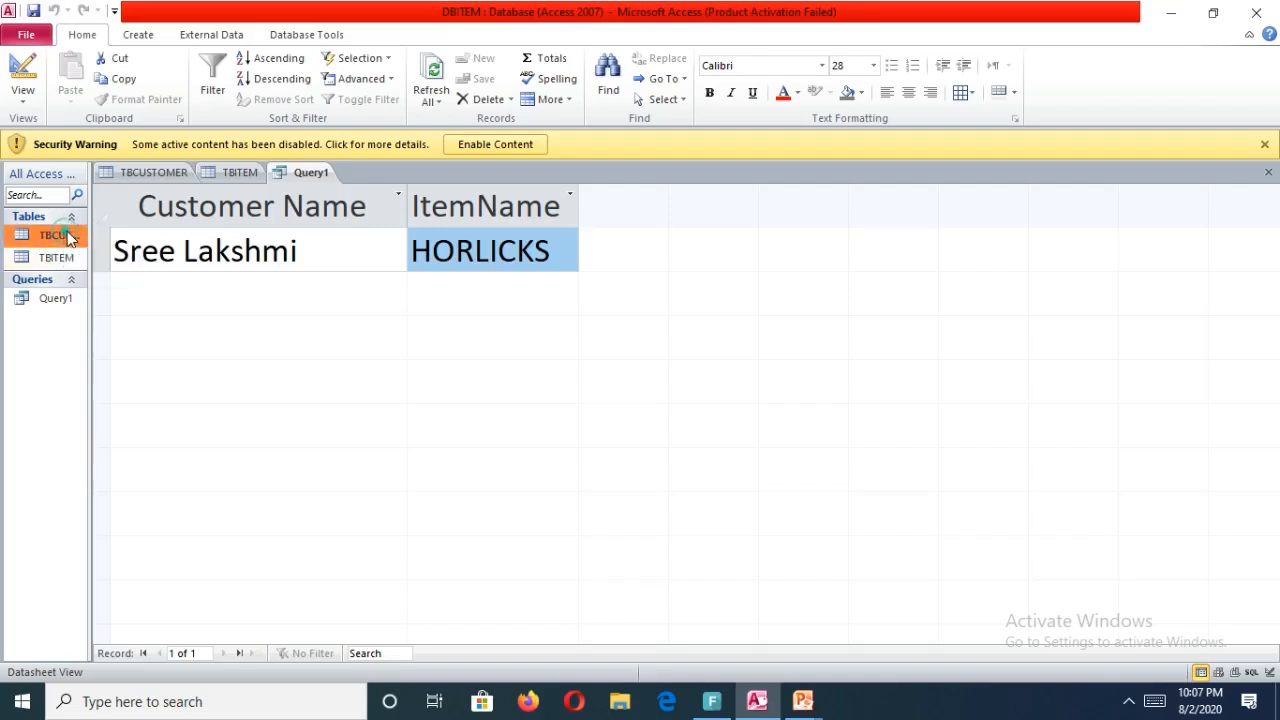
double_click(68, 237)
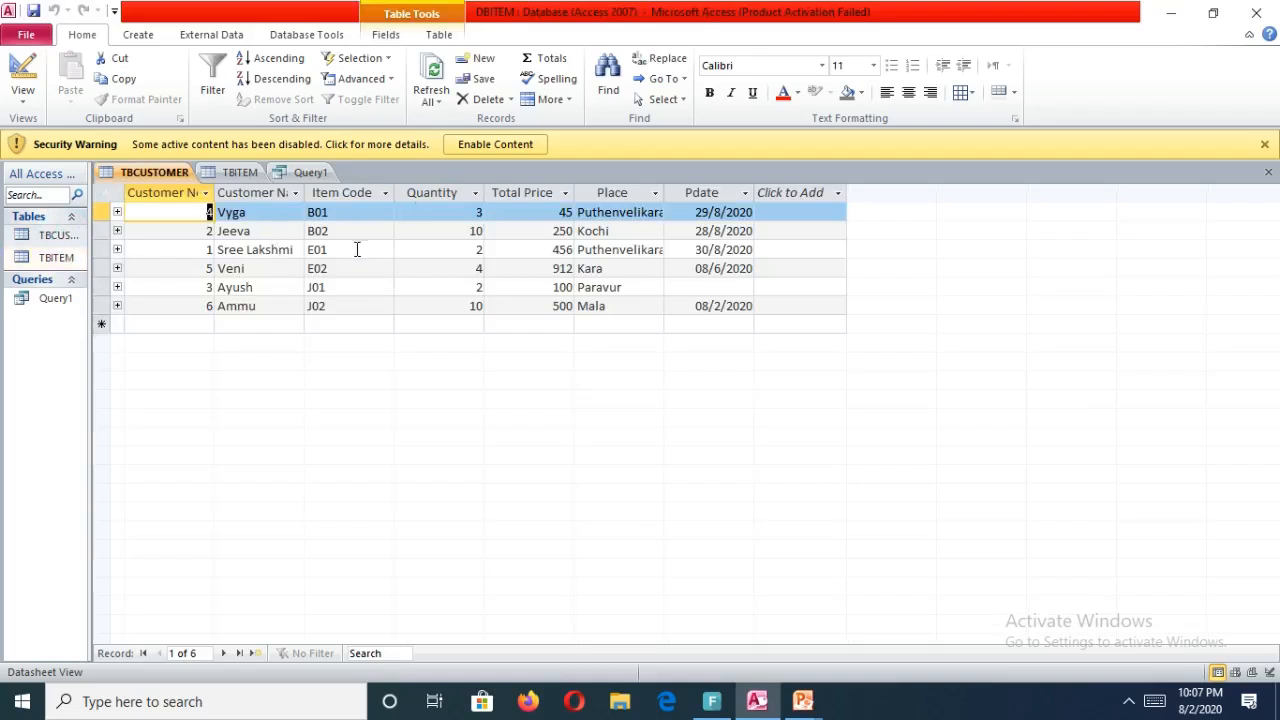
click(117, 250)
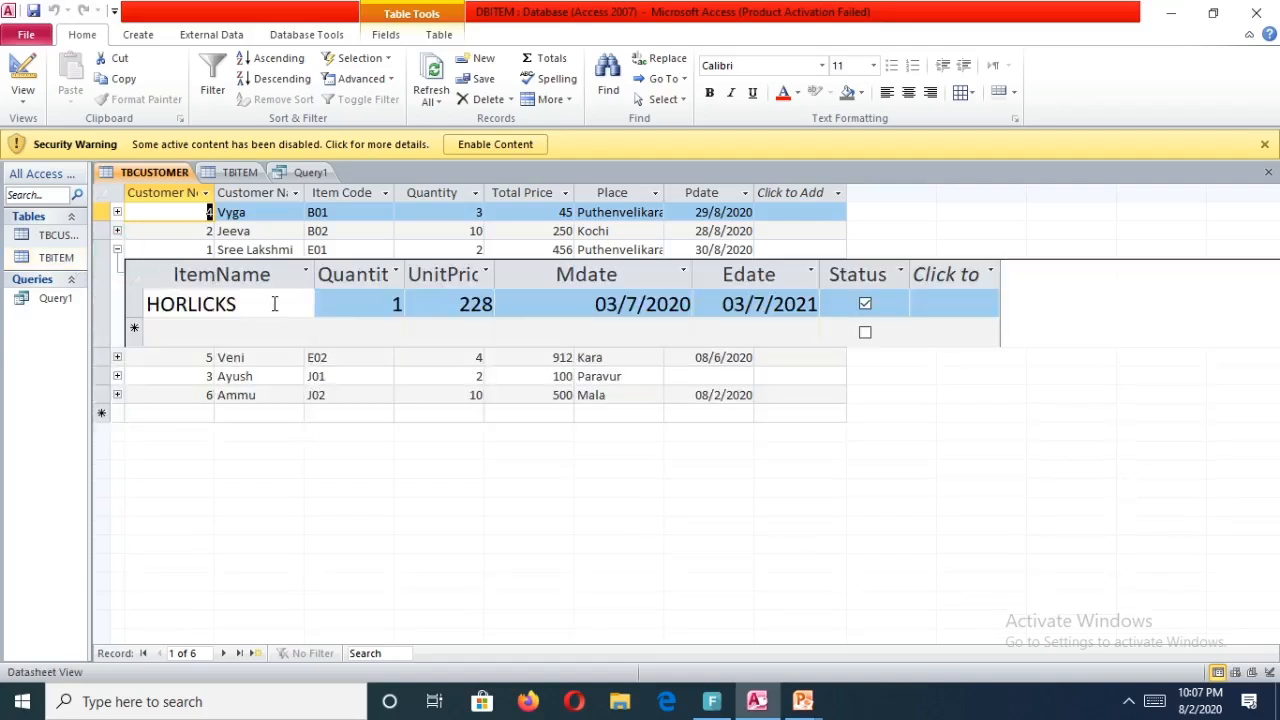
click(117, 250)
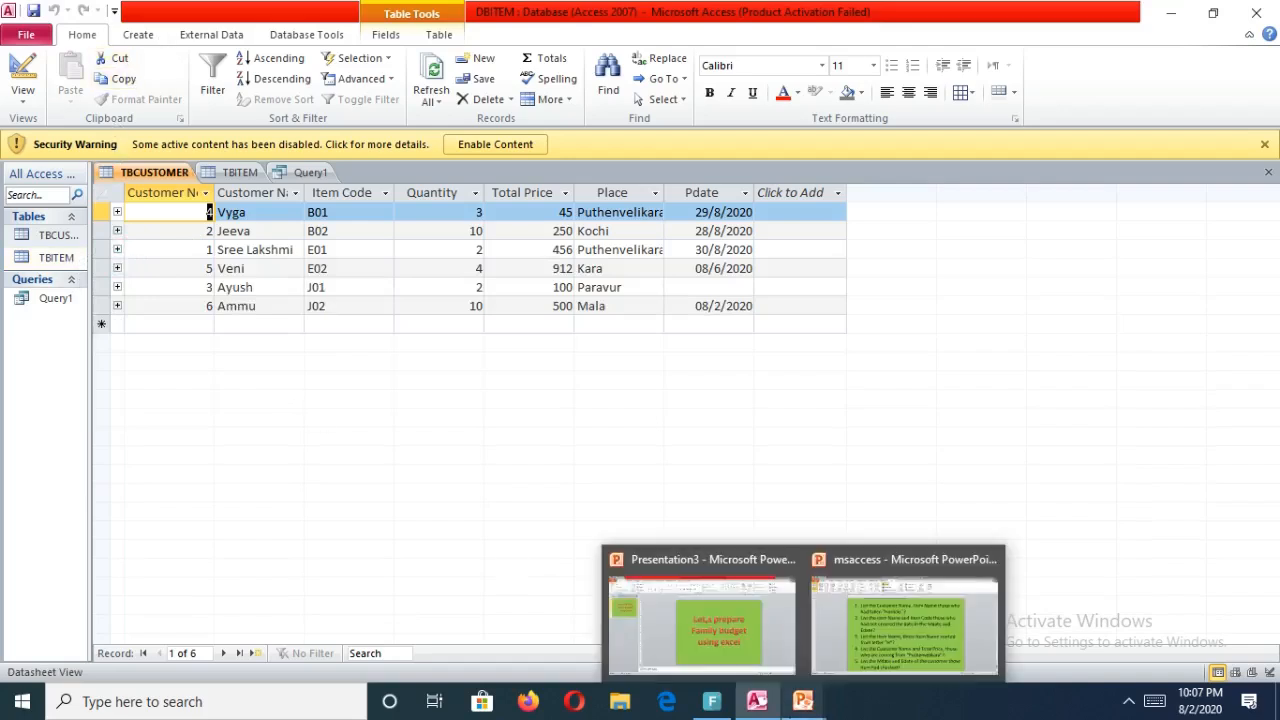
Switch to the msaccess presentation to read the second query question, then return to Access.
mouse_move(803, 701)
click(910, 644)
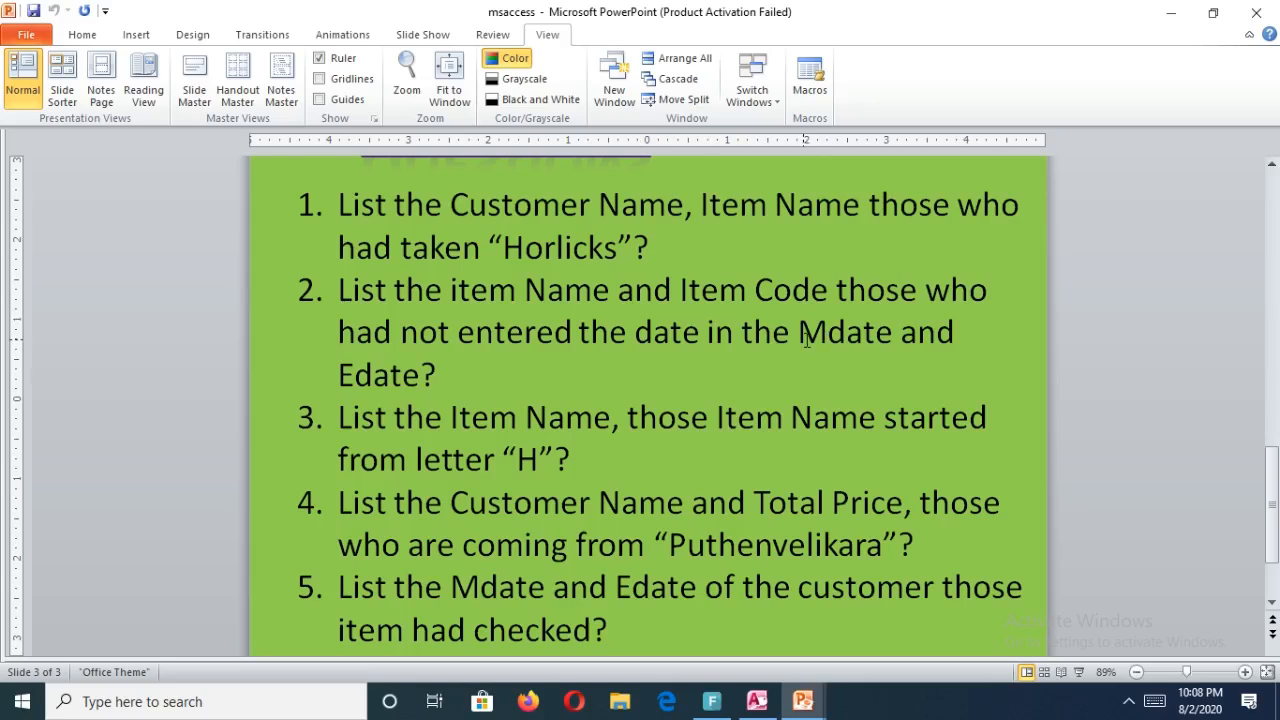
click(886, 344)
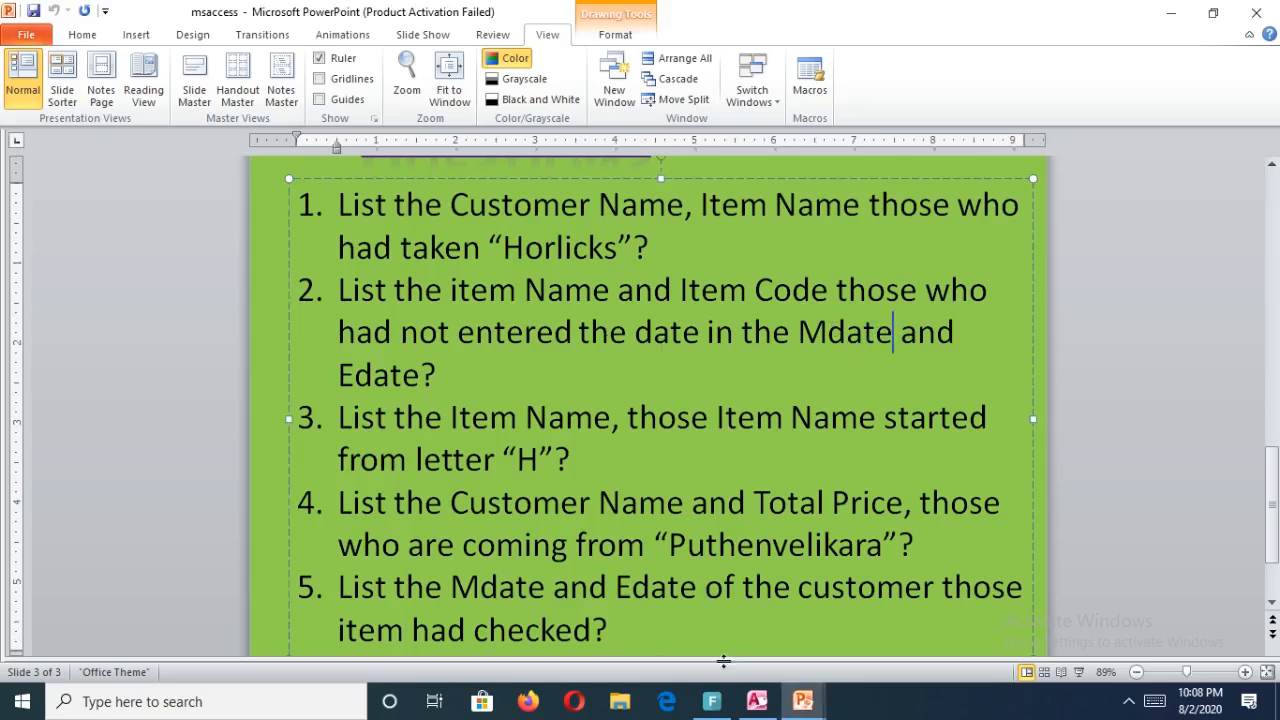
click(765, 703)
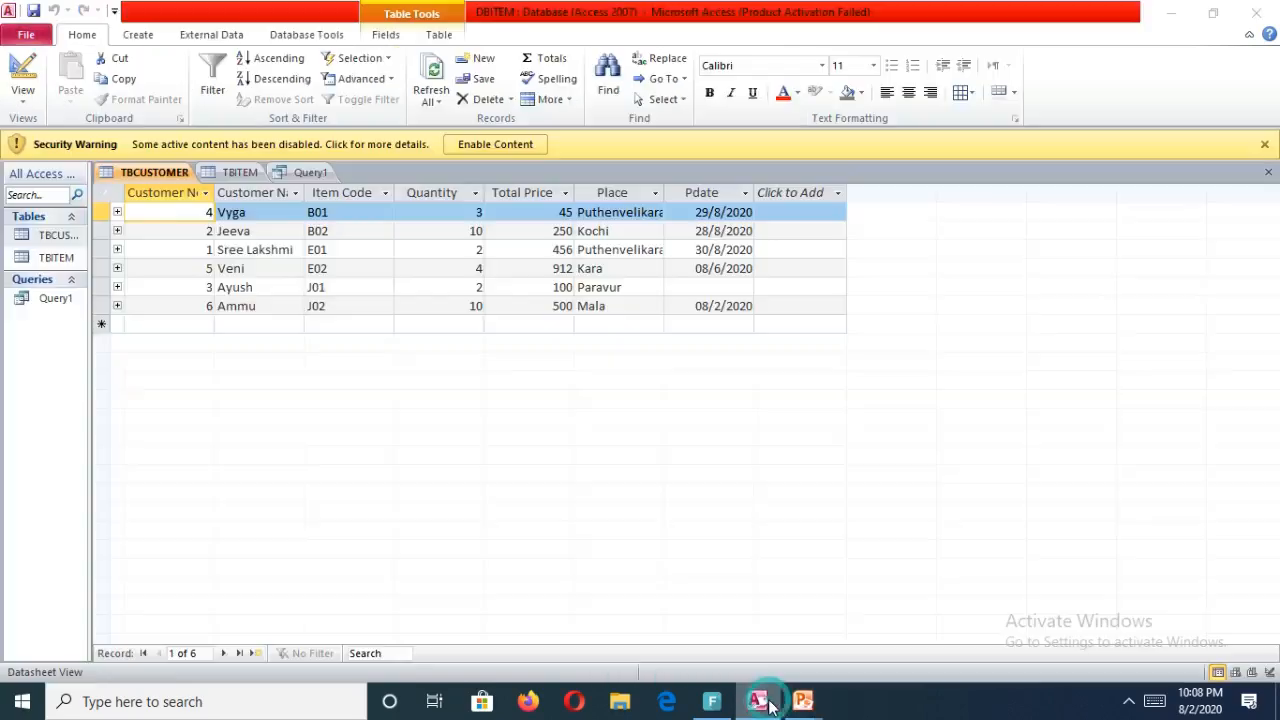
Start a new query in Design view and add the TBCUSTOMER and TBITEM tables.
click(141, 34)
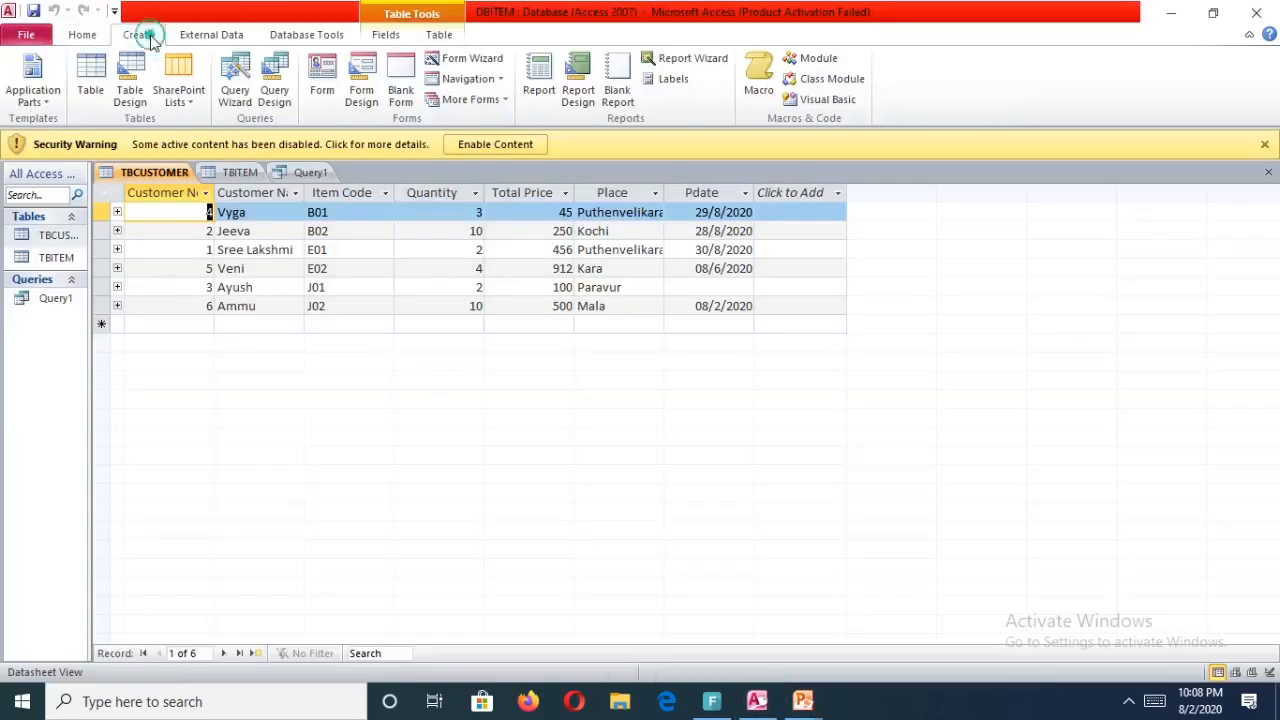
click(275, 92)
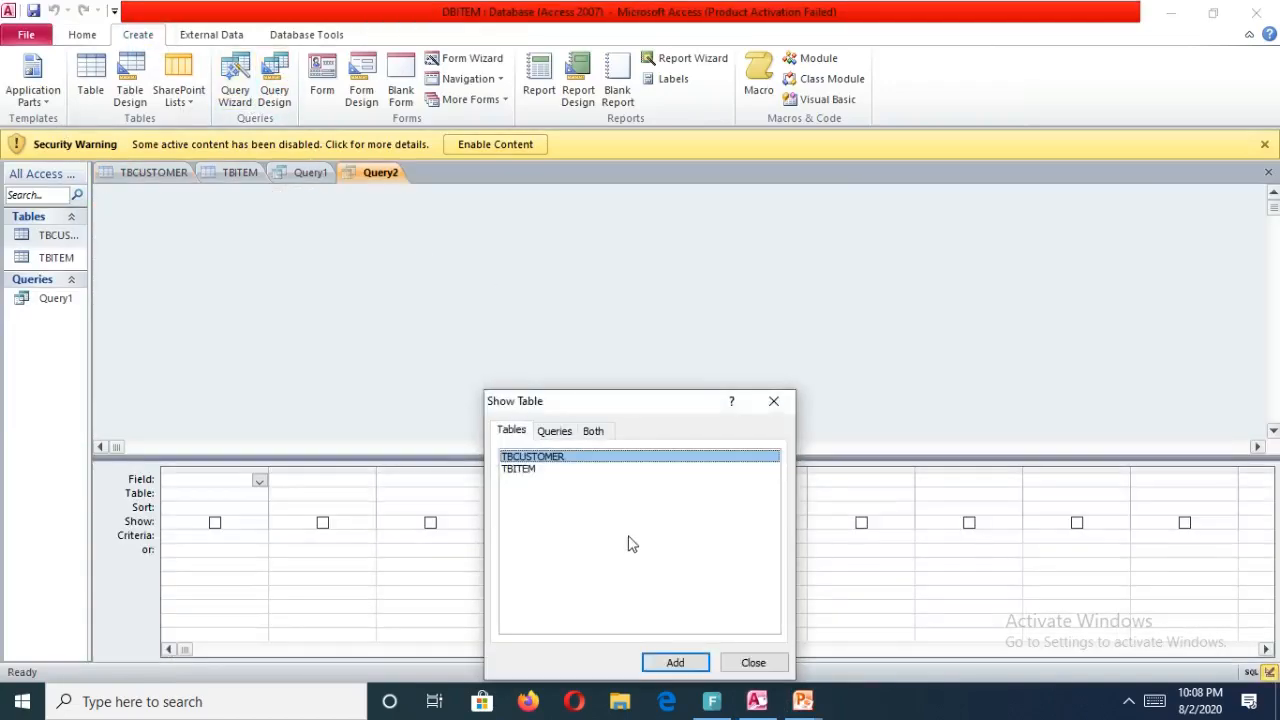
click(674, 662)
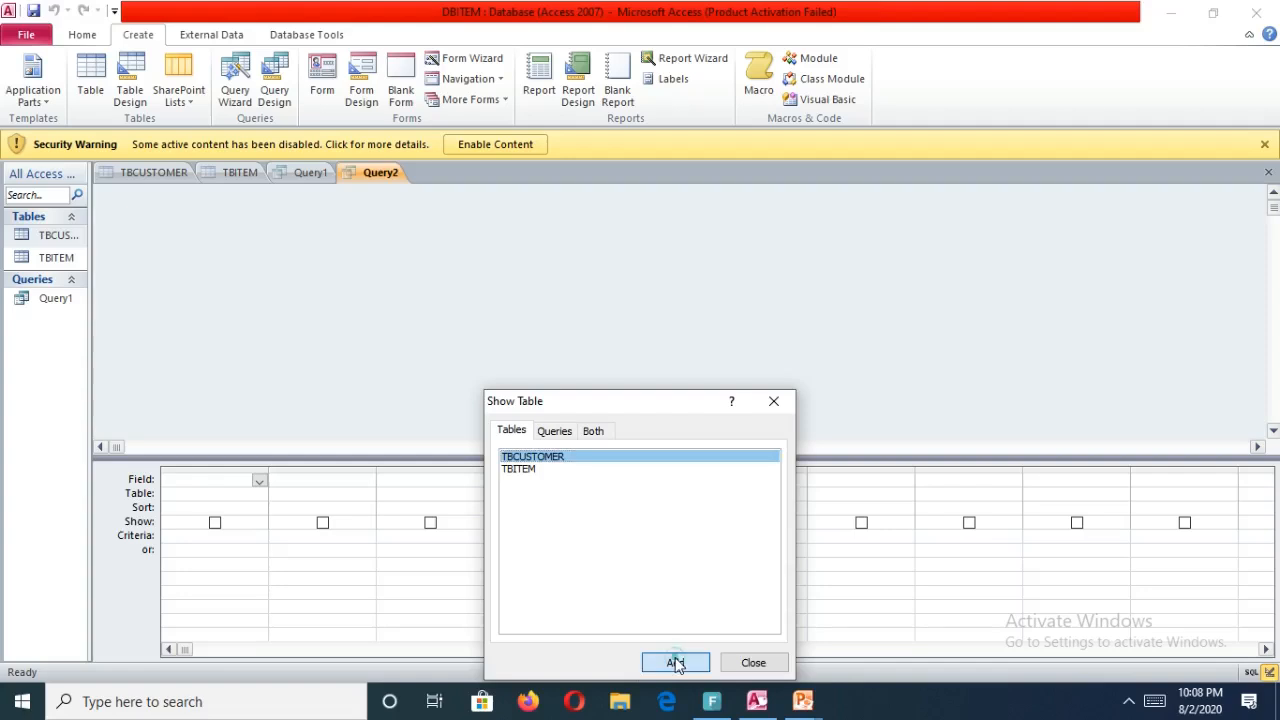
click(548, 470)
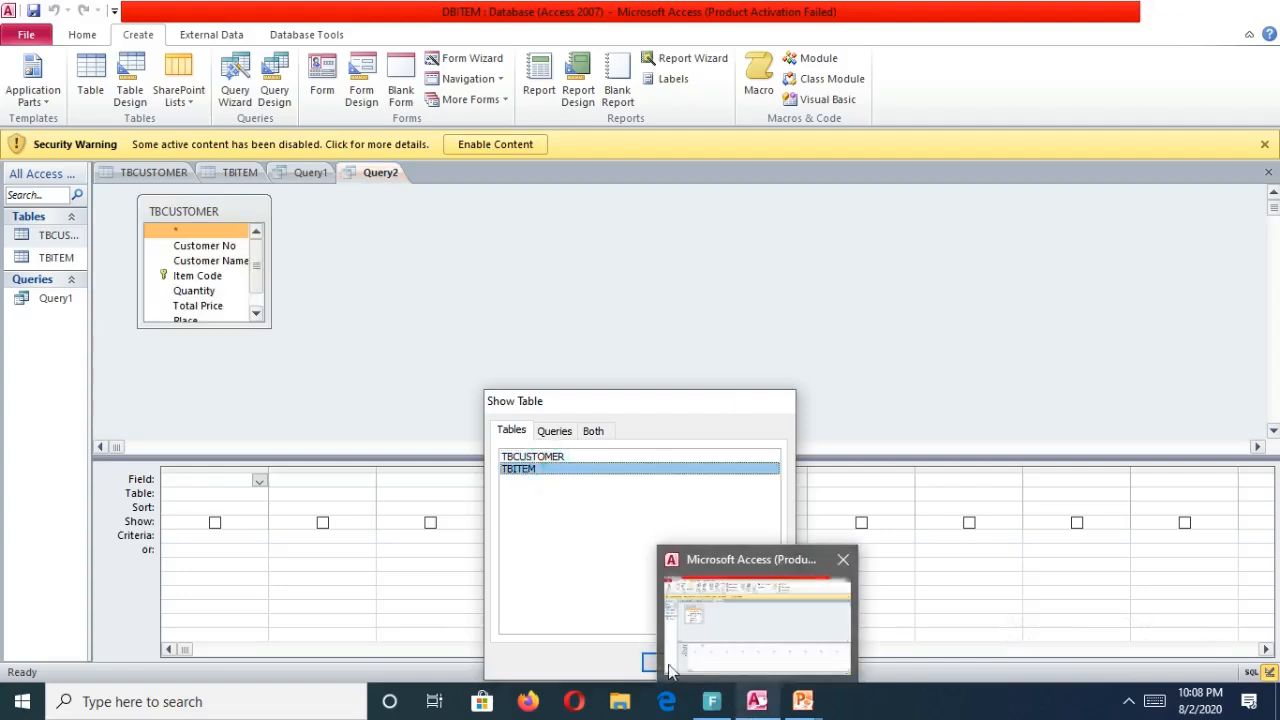
click(645, 664)
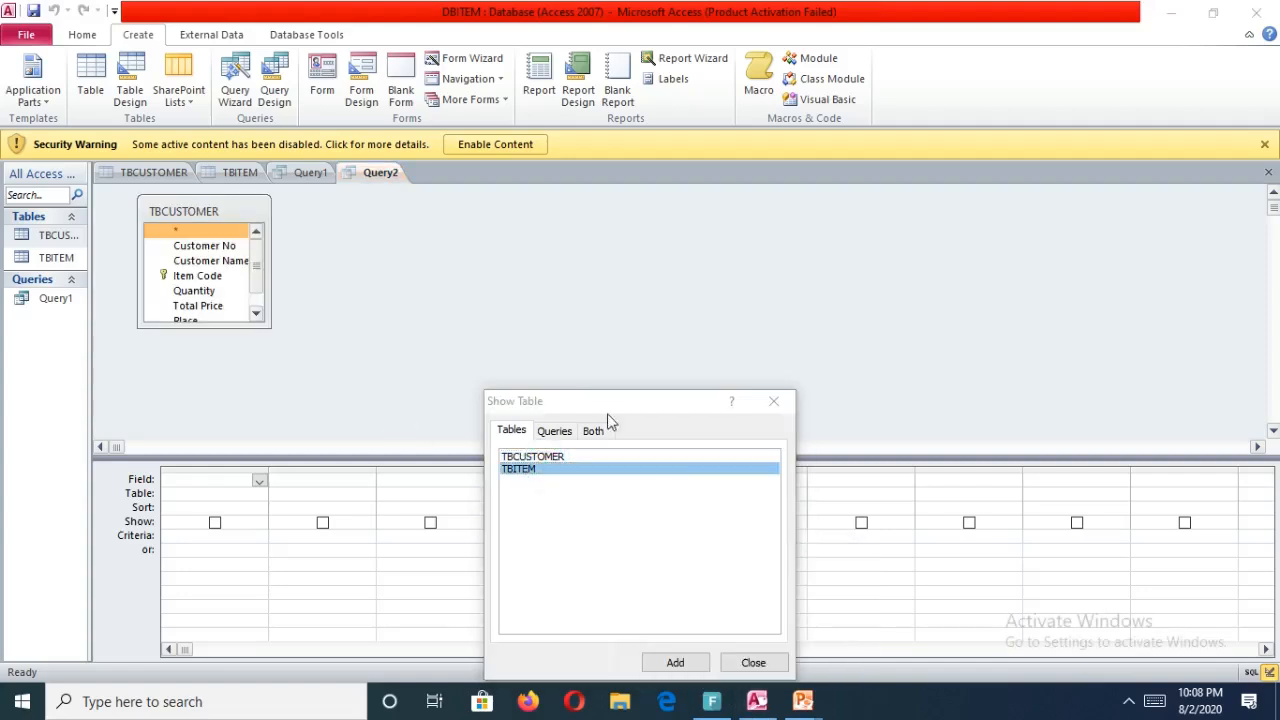
click(675, 663)
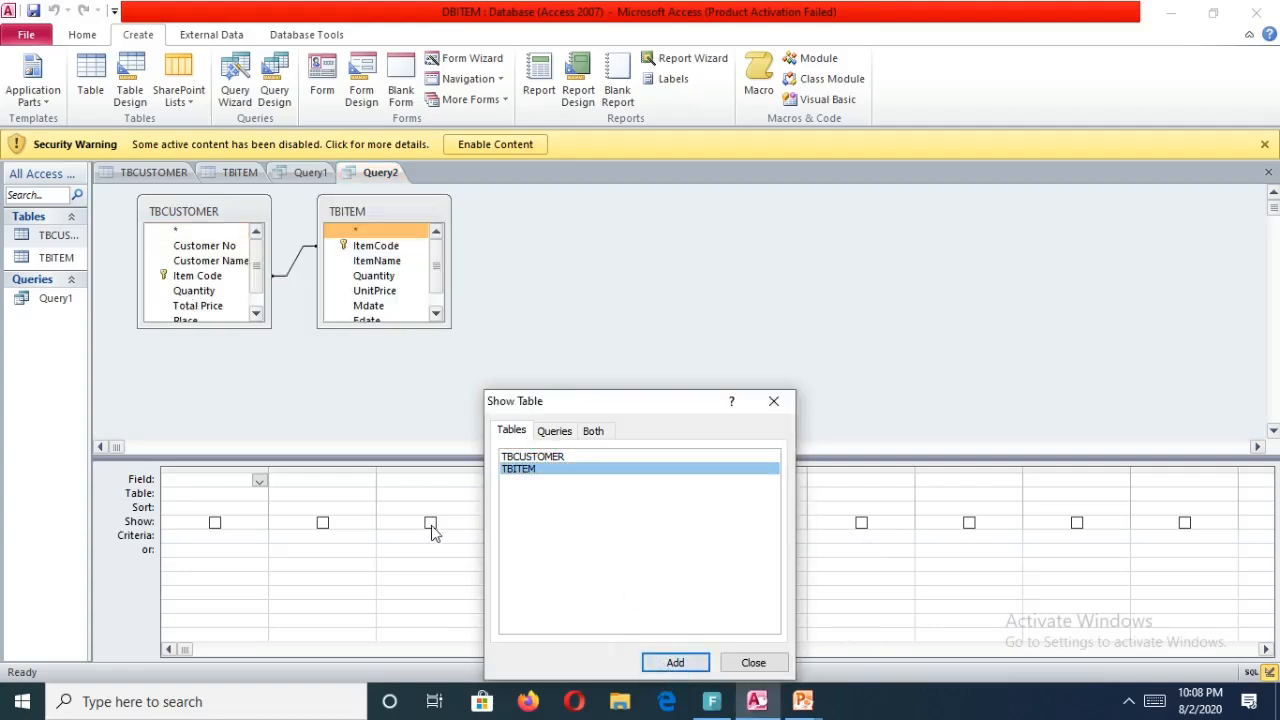
click(773, 662)
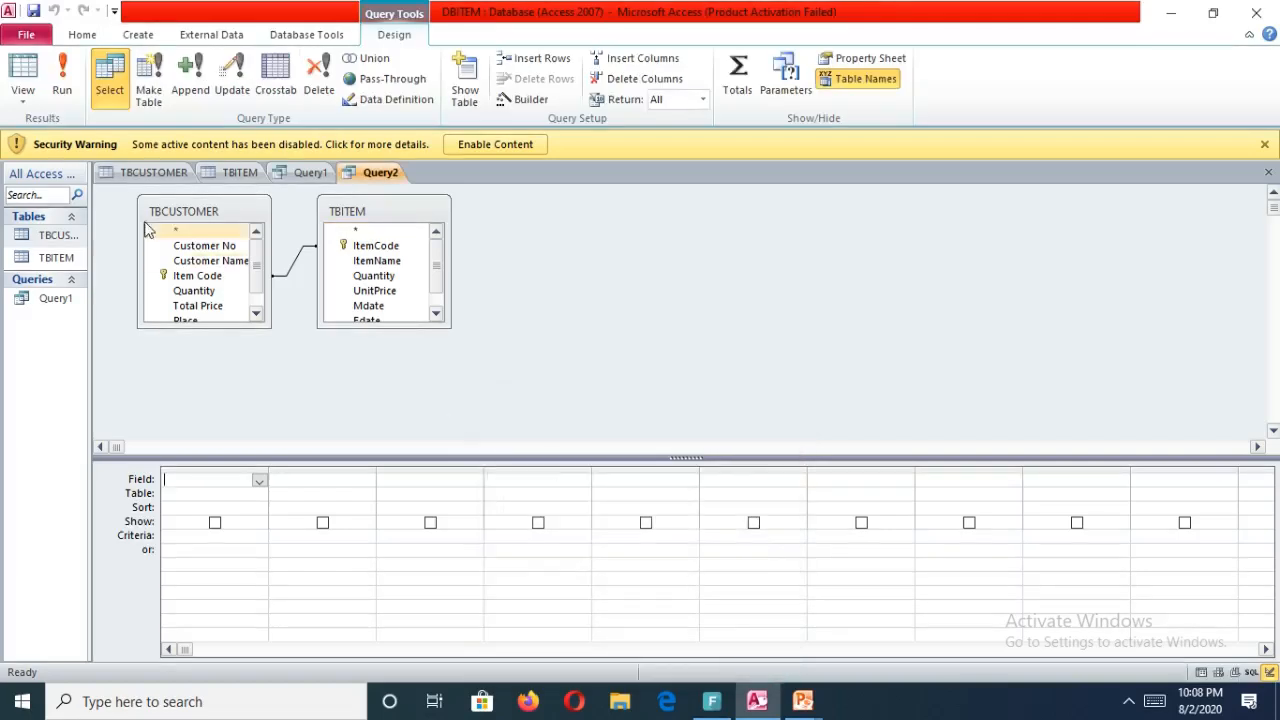
Preview the question list in the msaccess presentation and return to the new query design.
drag(195, 275, 354, 247)
mouse_move(815, 708)
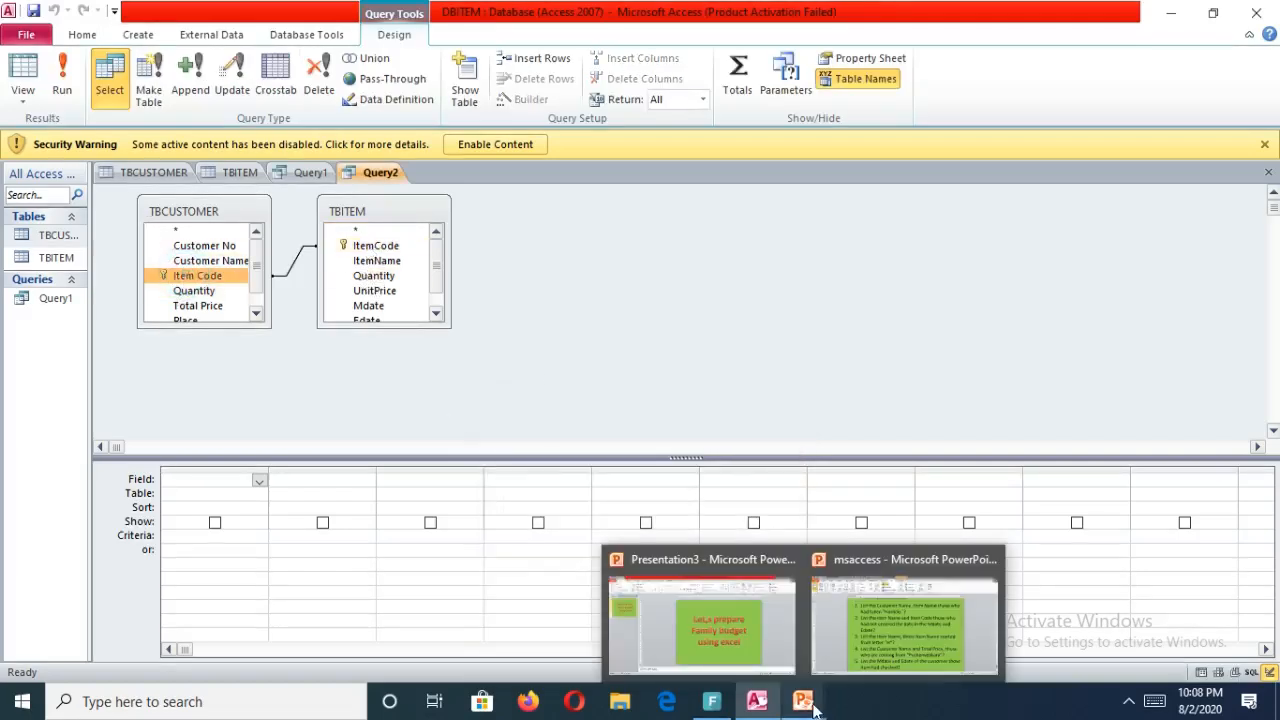
mouse_move(865, 667)
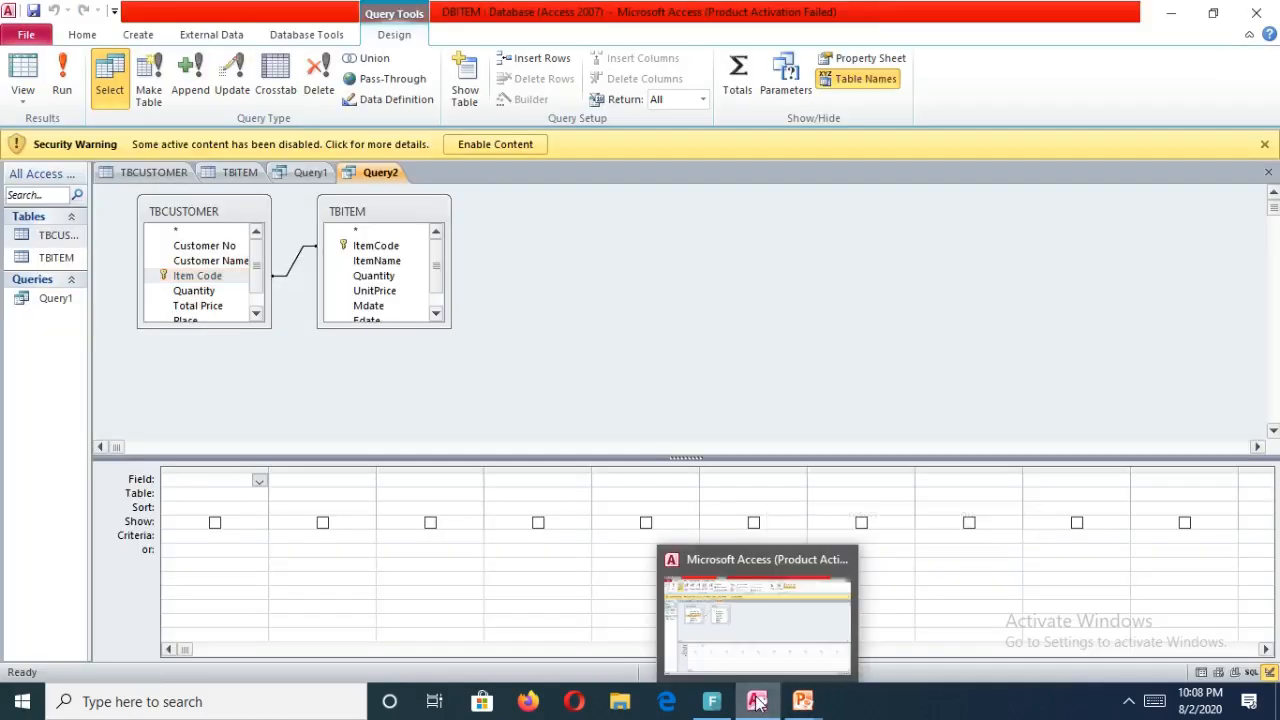
click(757, 703)
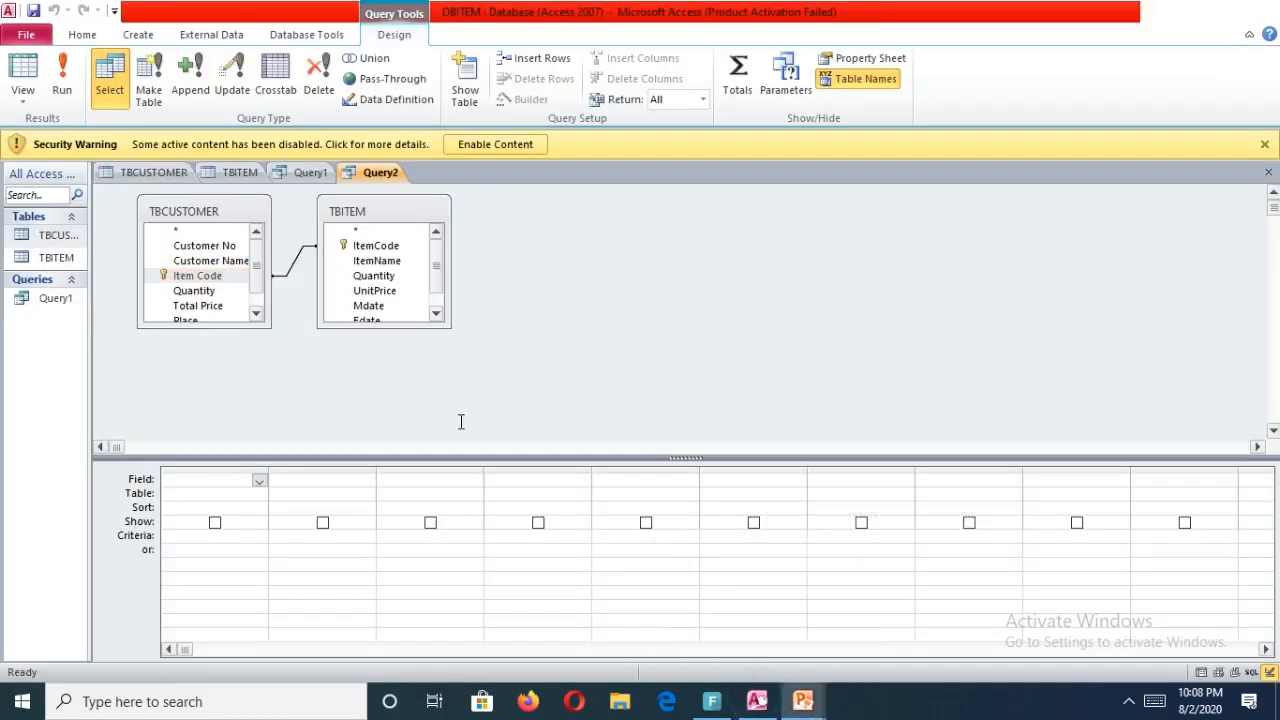
click(757, 711)
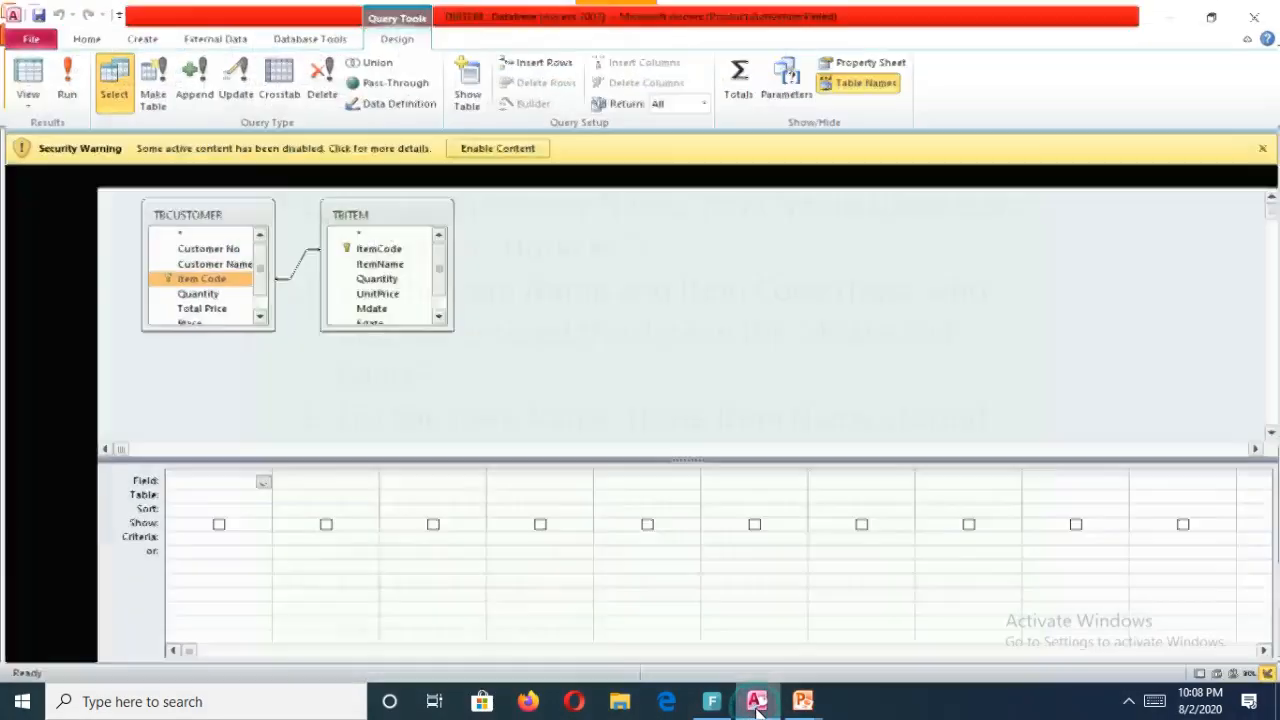
Add Item Code from TBCUSTOMER and ItemName, Mdate and Edate from TBITEM to the query grid.
drag(221, 288, 222, 478)
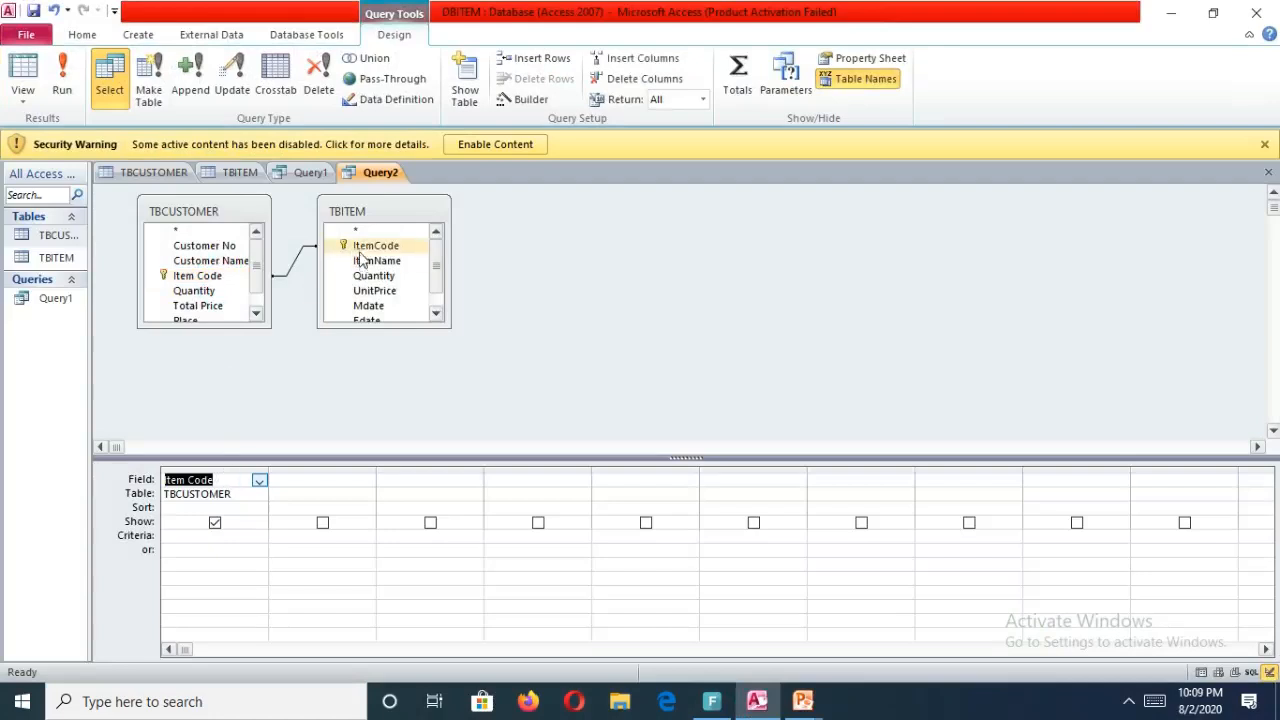
drag(360, 259, 335, 481)
drag(436, 283, 415, 484)
drag(392, 306, 549, 482)
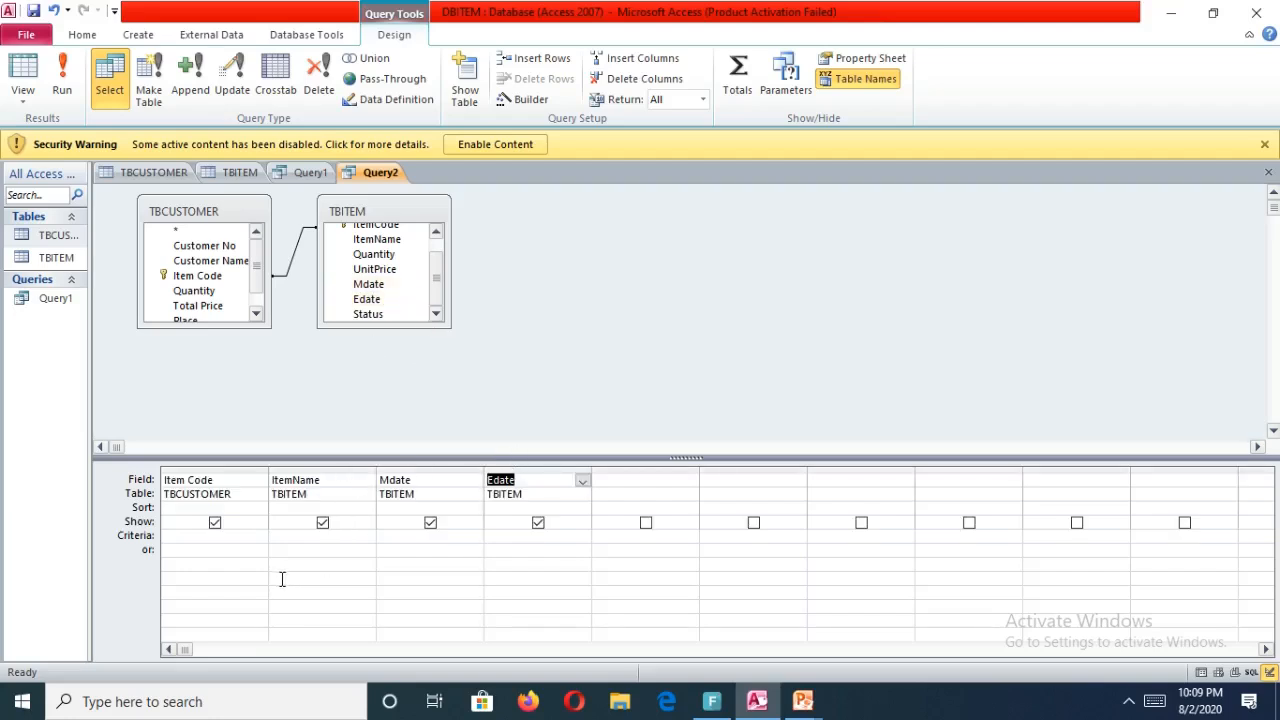
Set the Mdate criterion to Is Null and the Edate criterion on the or row to is null.
click(398, 538)
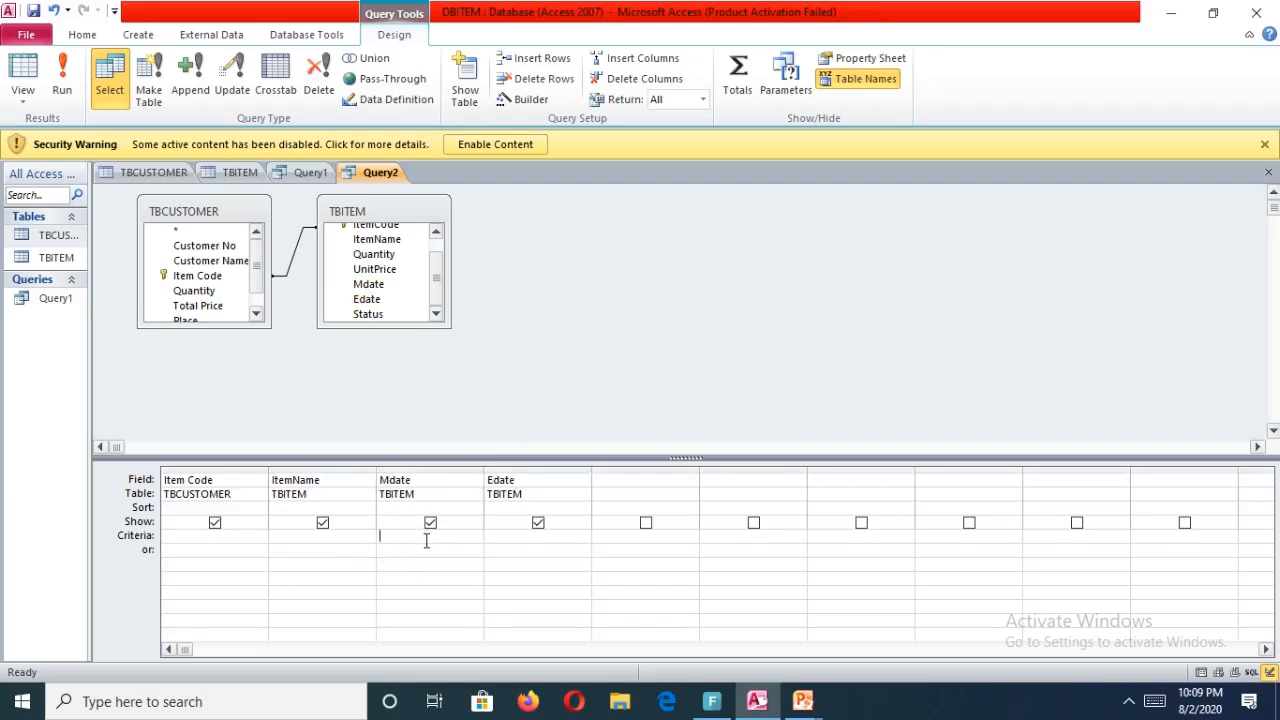
text(i)
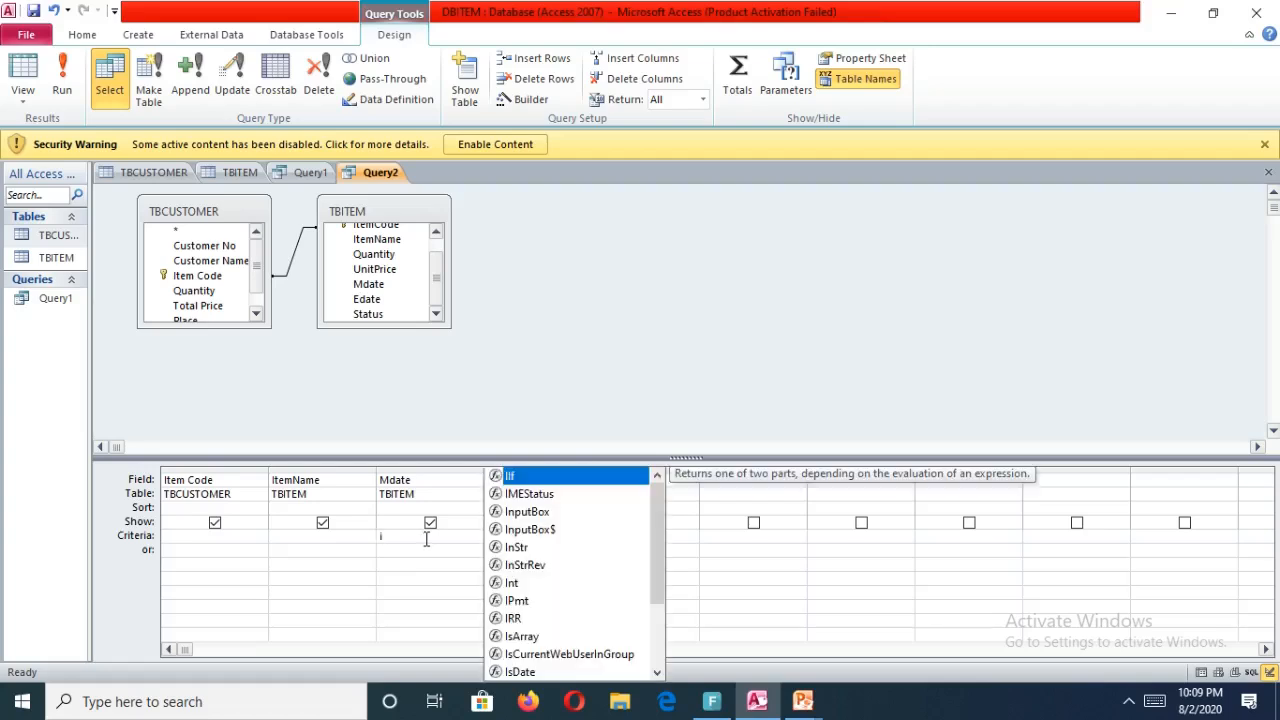
text(s nul)
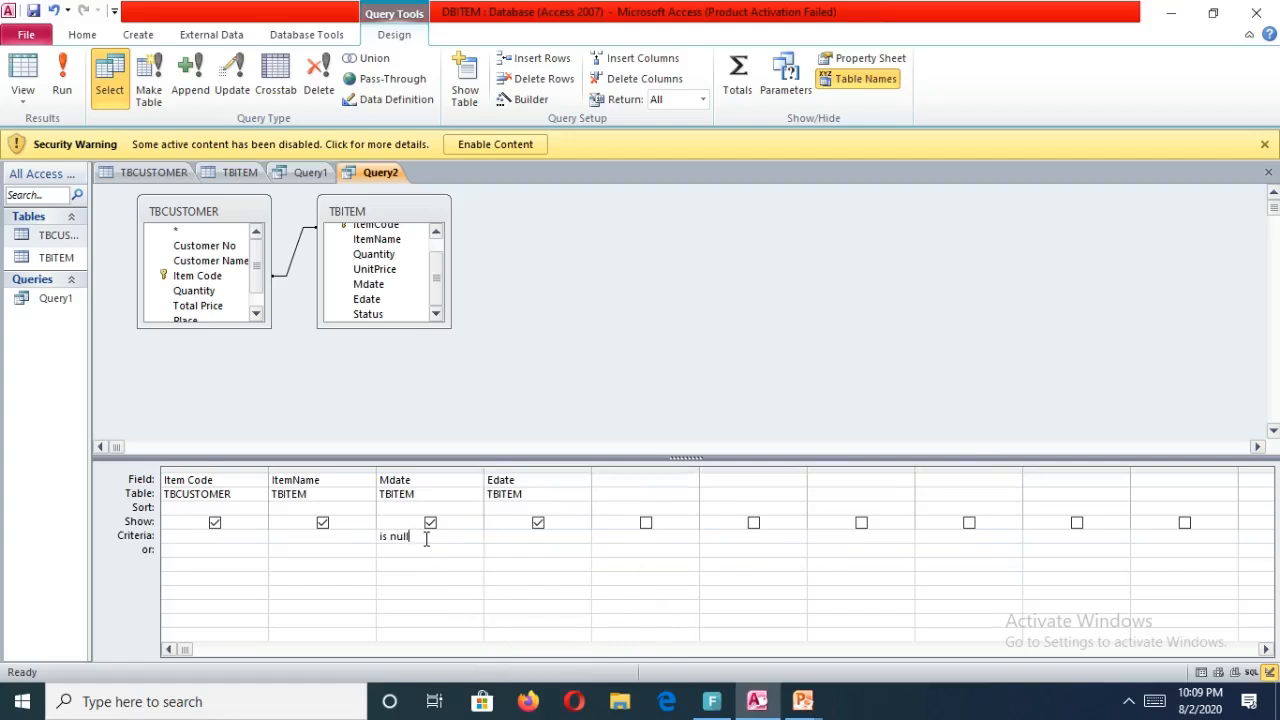
text(l)
click(546, 539)
click(540, 553)
text(is )
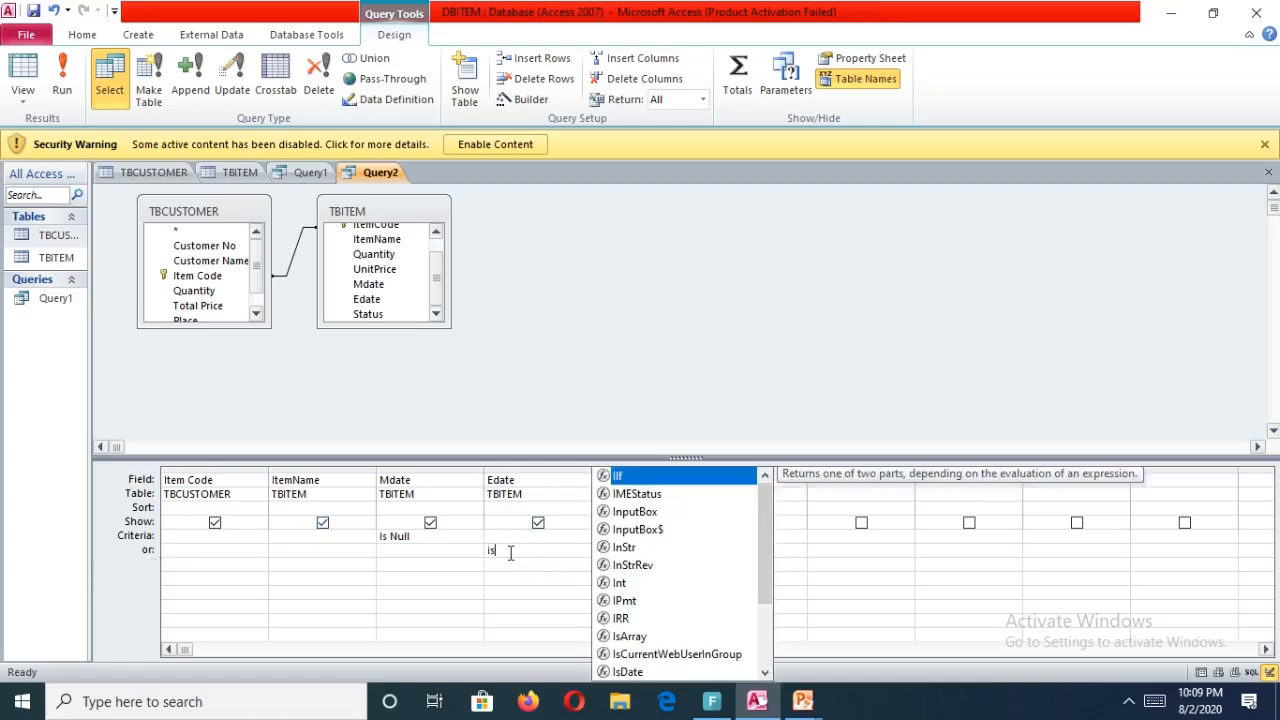
text(null)
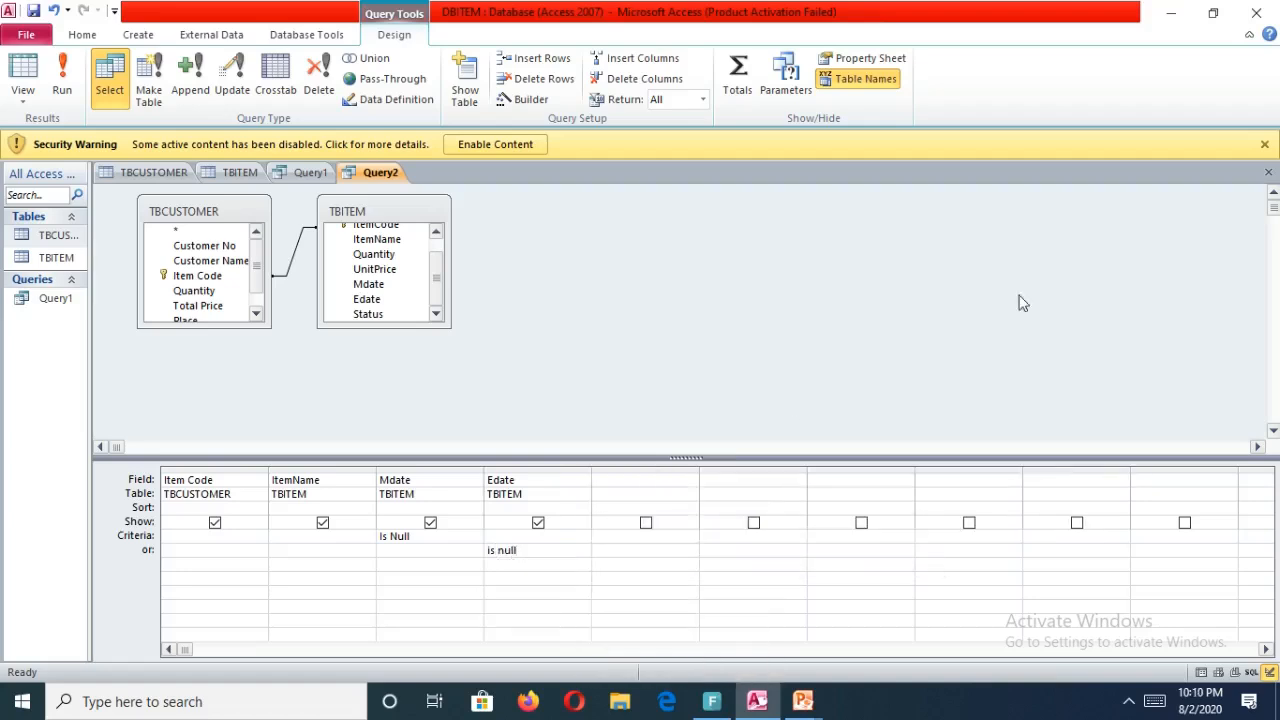
Close the missing-dates query and save it under its default name.
click(1271, 176)
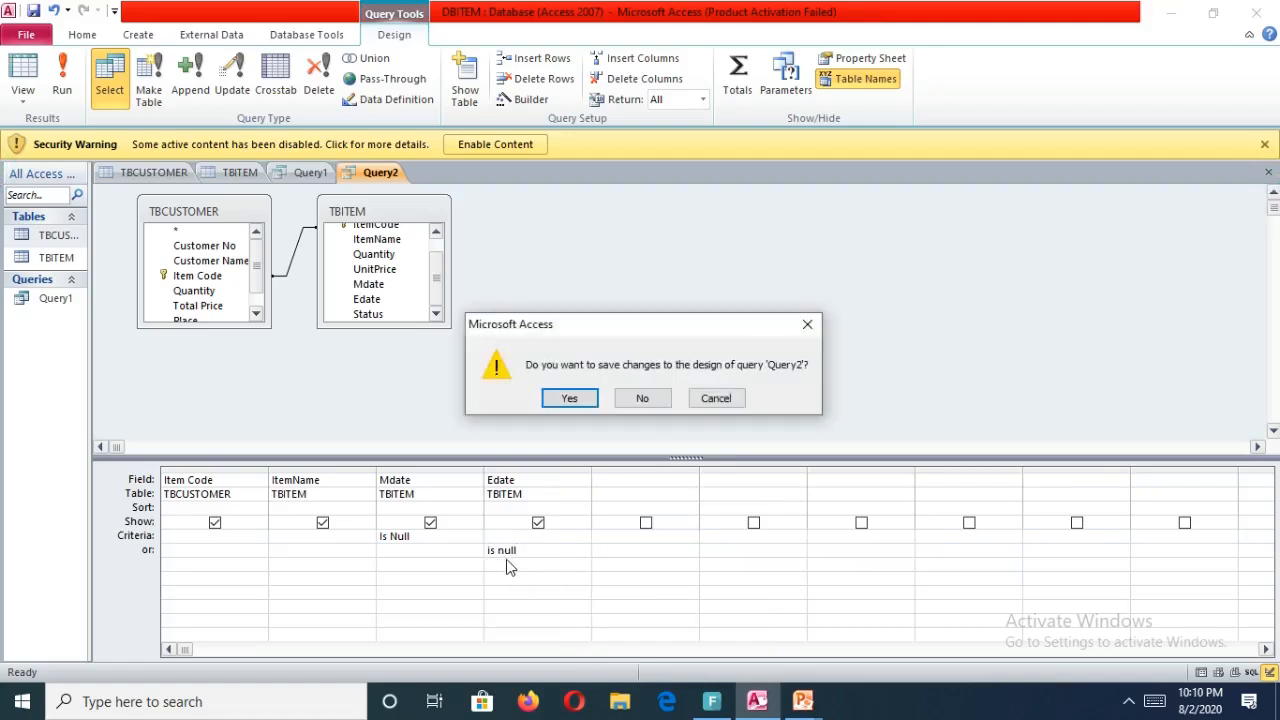
click(567, 399)
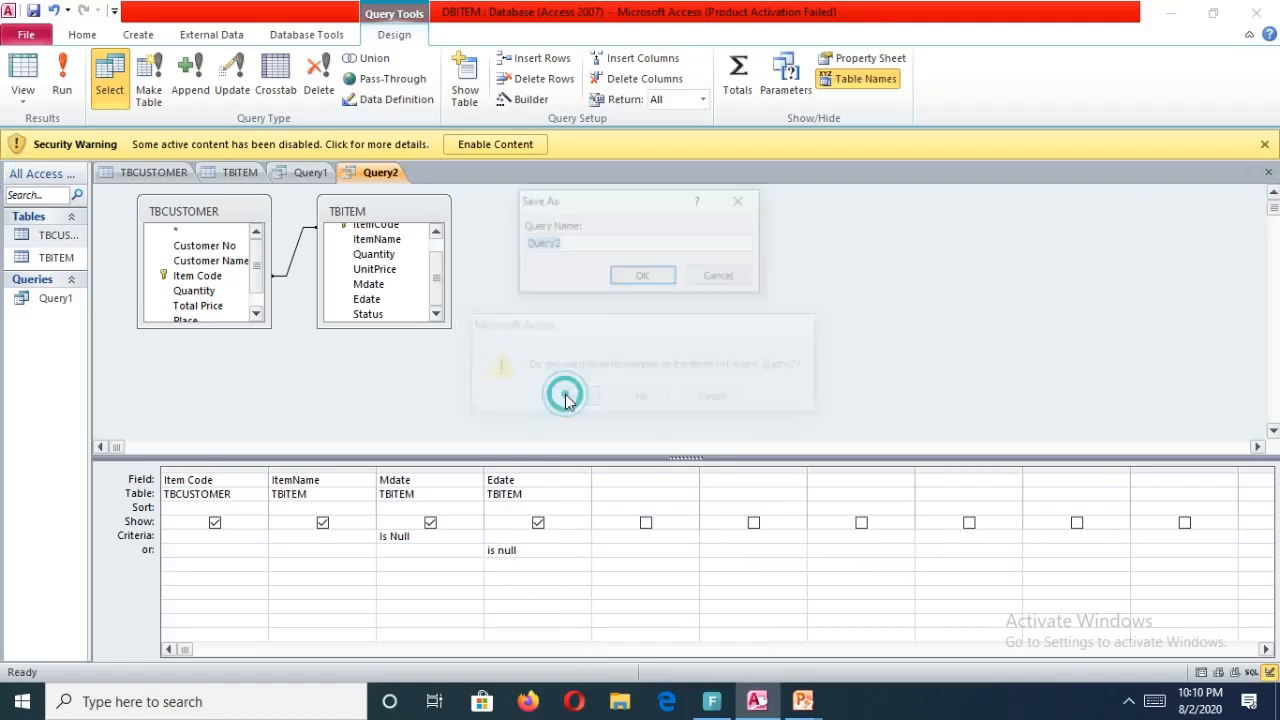
click(643, 279)
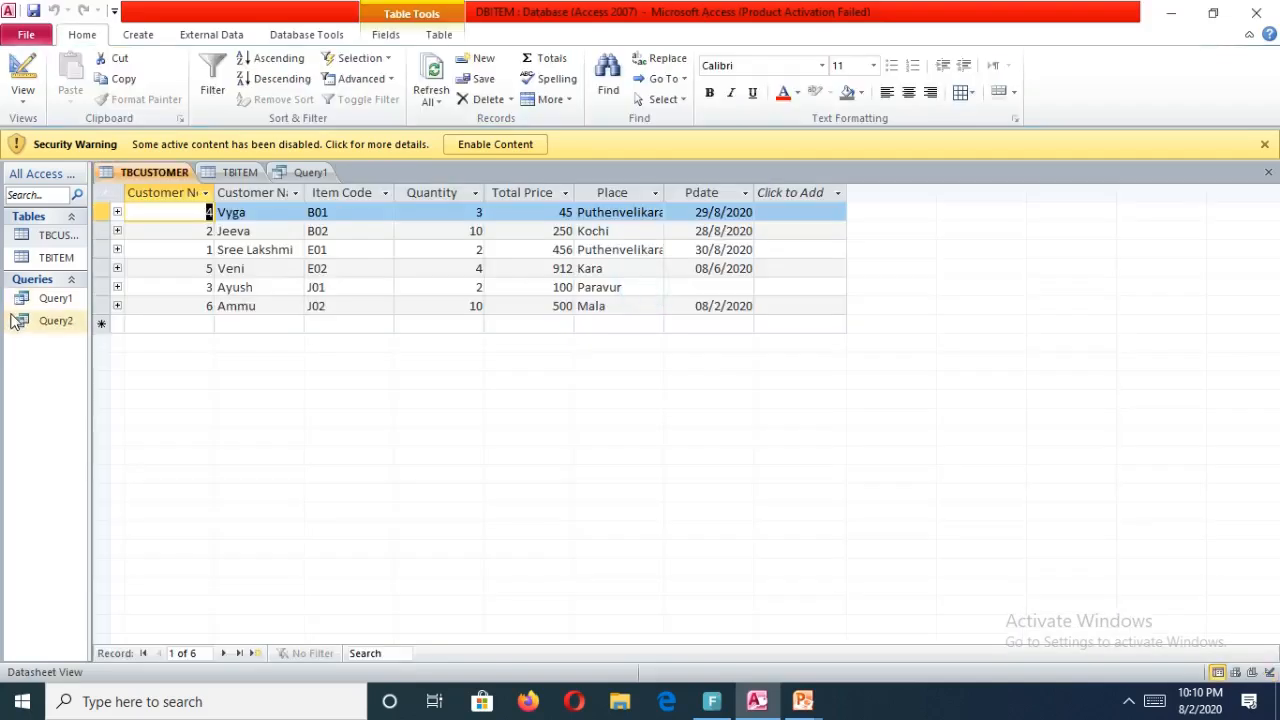
Open the saved query's results and set the datasheet font size to 26.
double_click(17, 321)
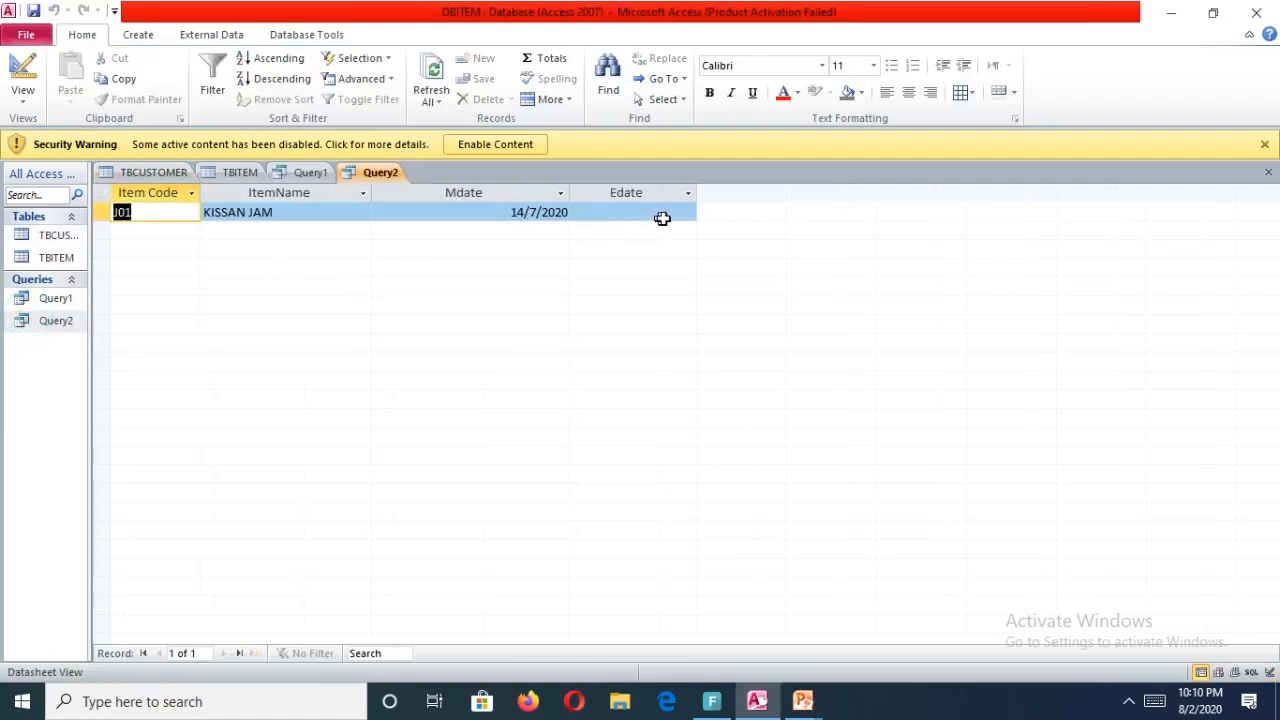
click(873, 65)
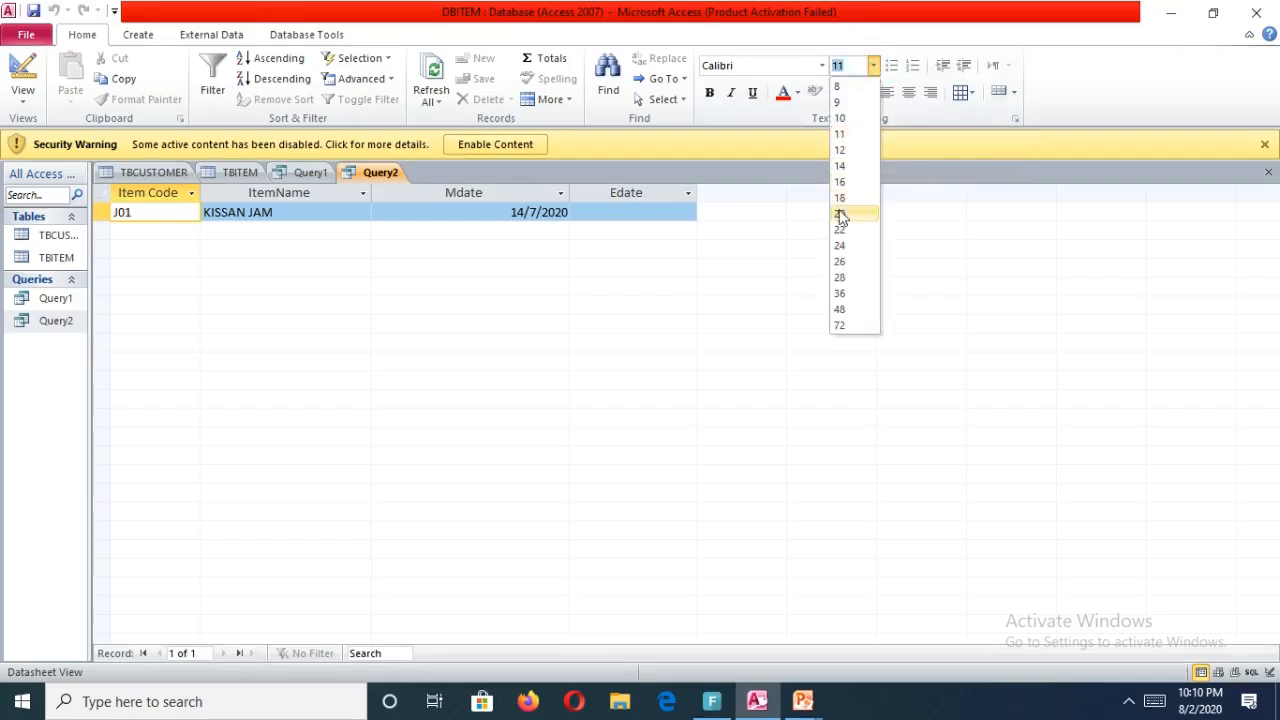
click(843, 261)
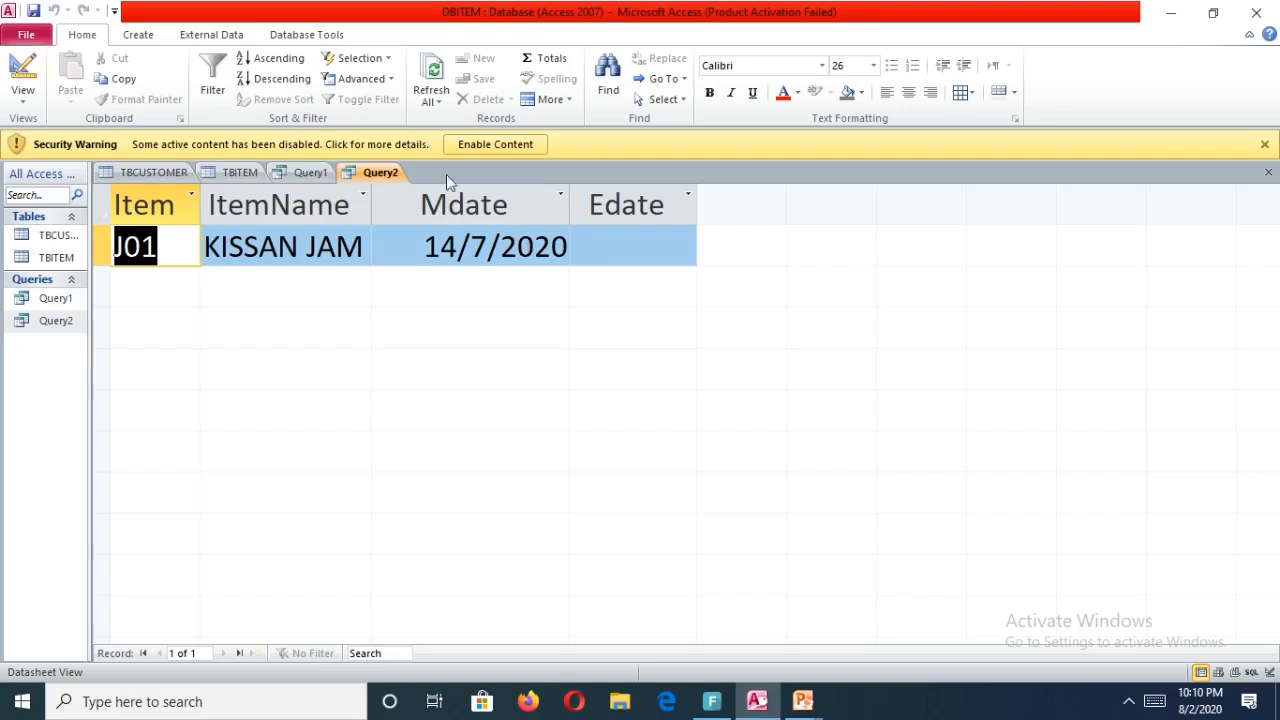
Start a new query in Design view and consult the question list in the msaccess presentation.
click(137, 34)
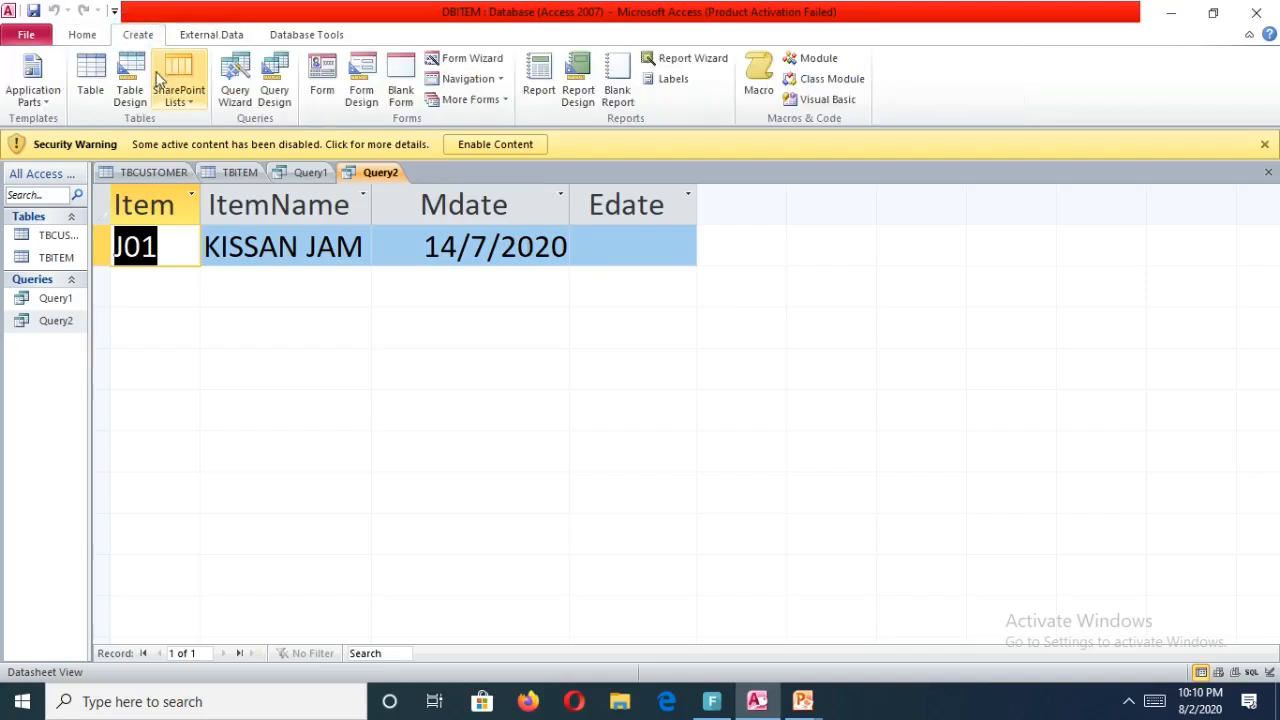
click(274, 80)
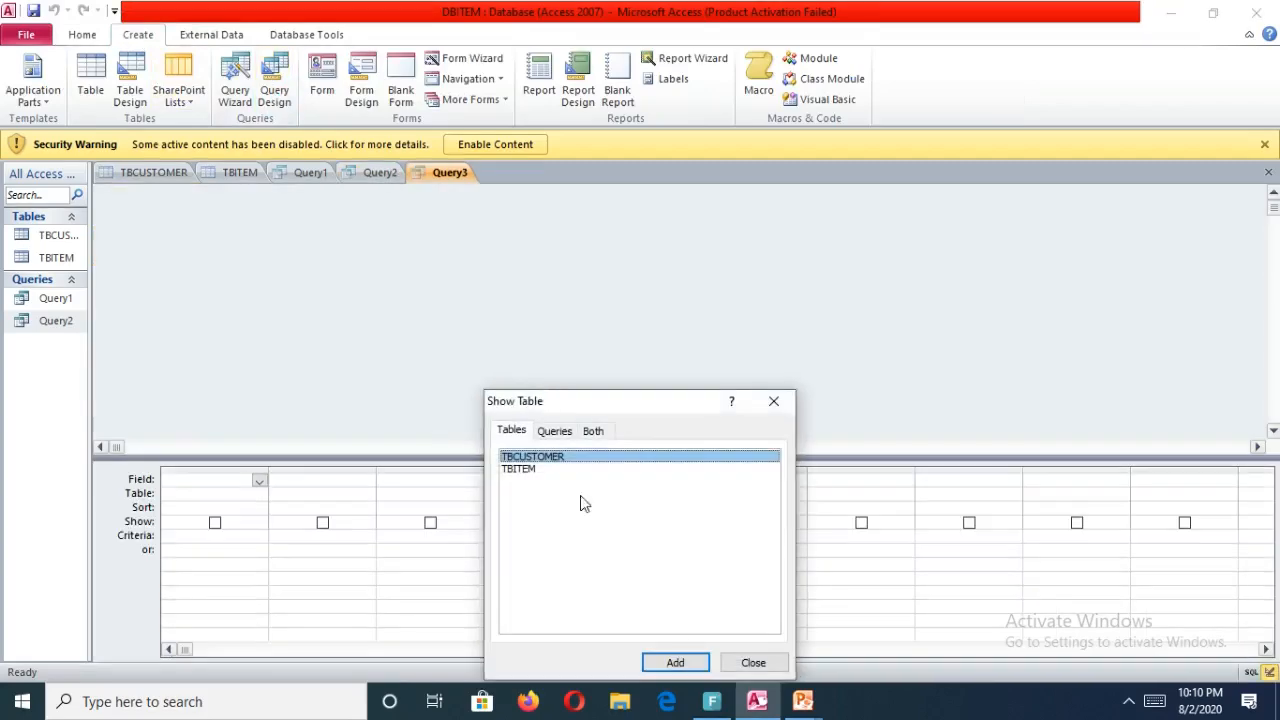
mouse_move(803, 701)
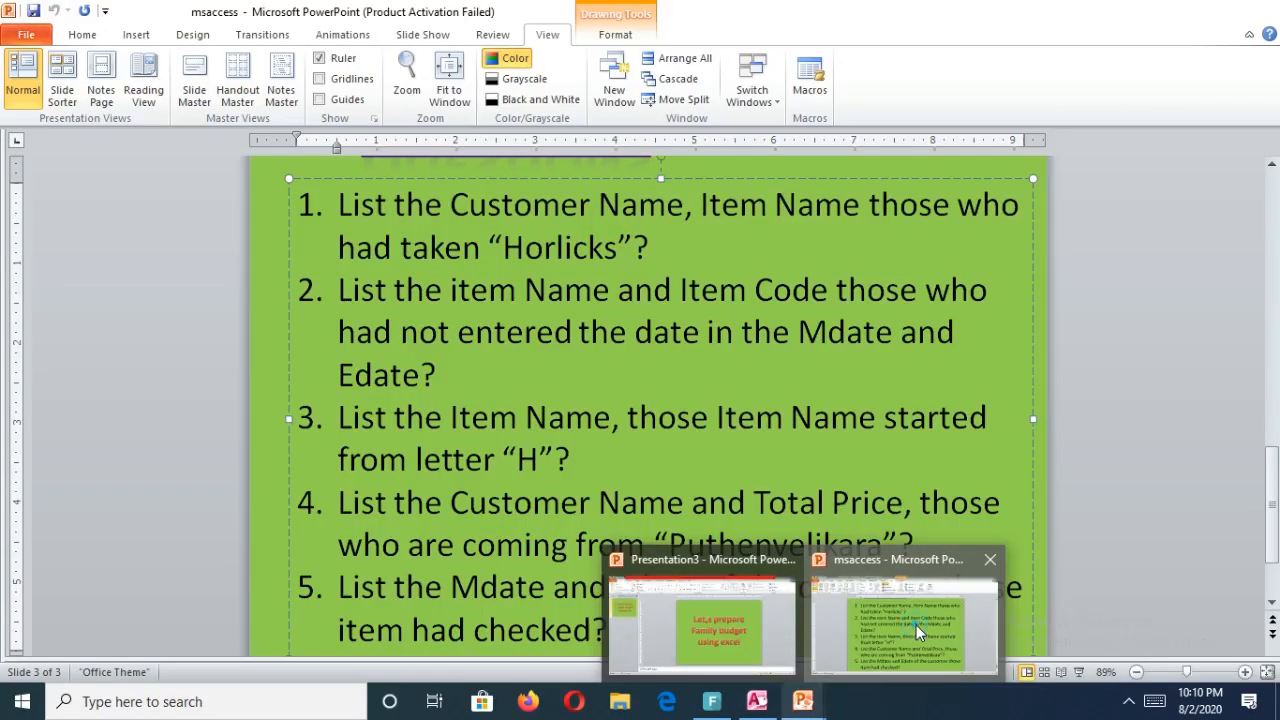
click(916, 625)
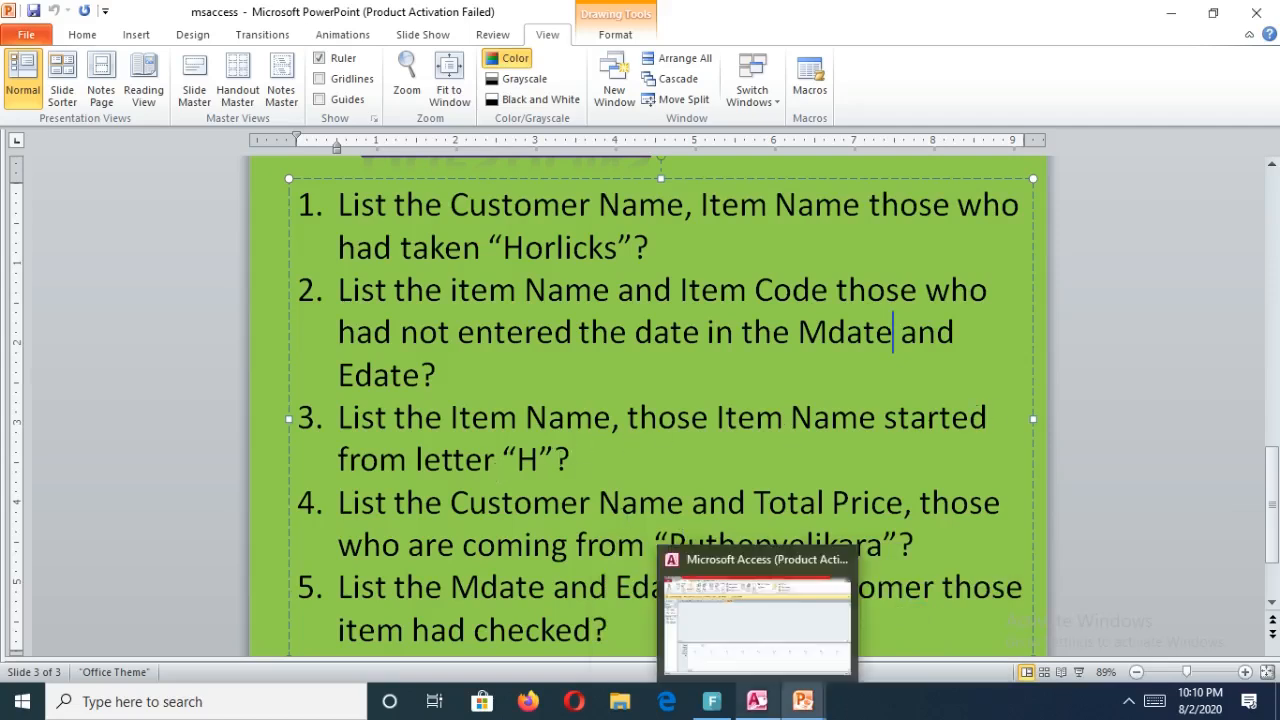
click(752, 706)
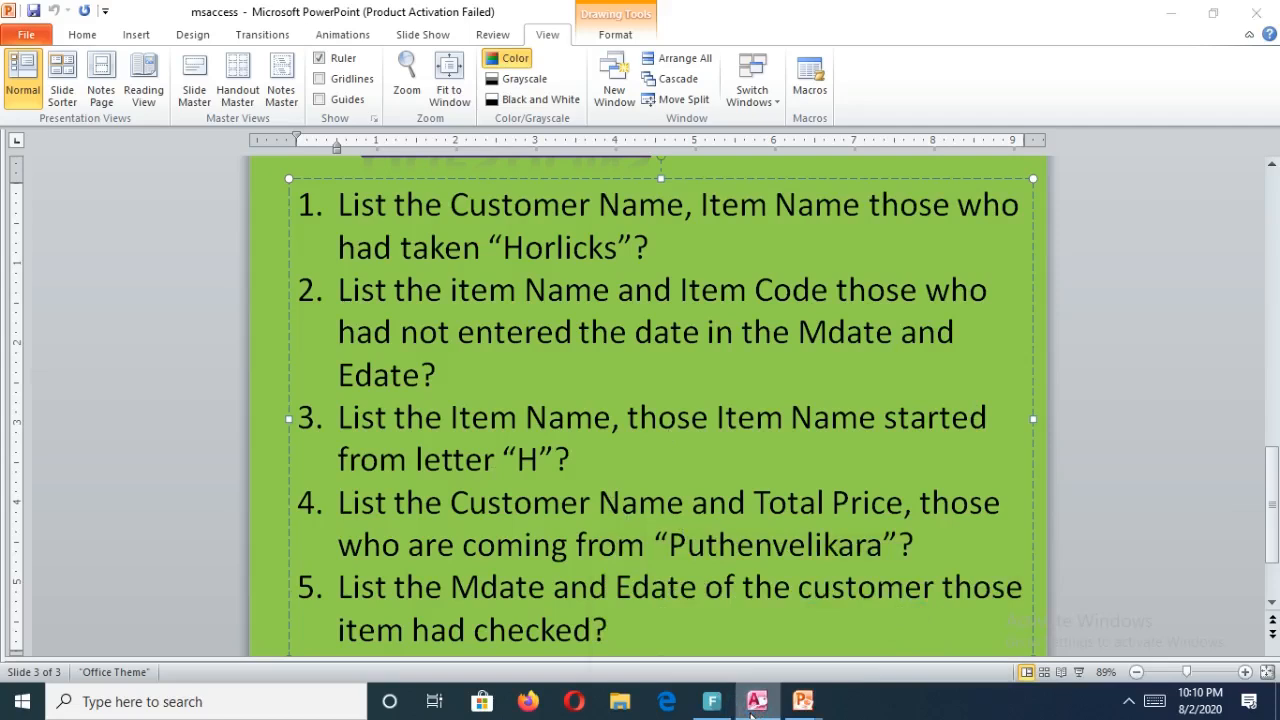
right_click(752, 706)
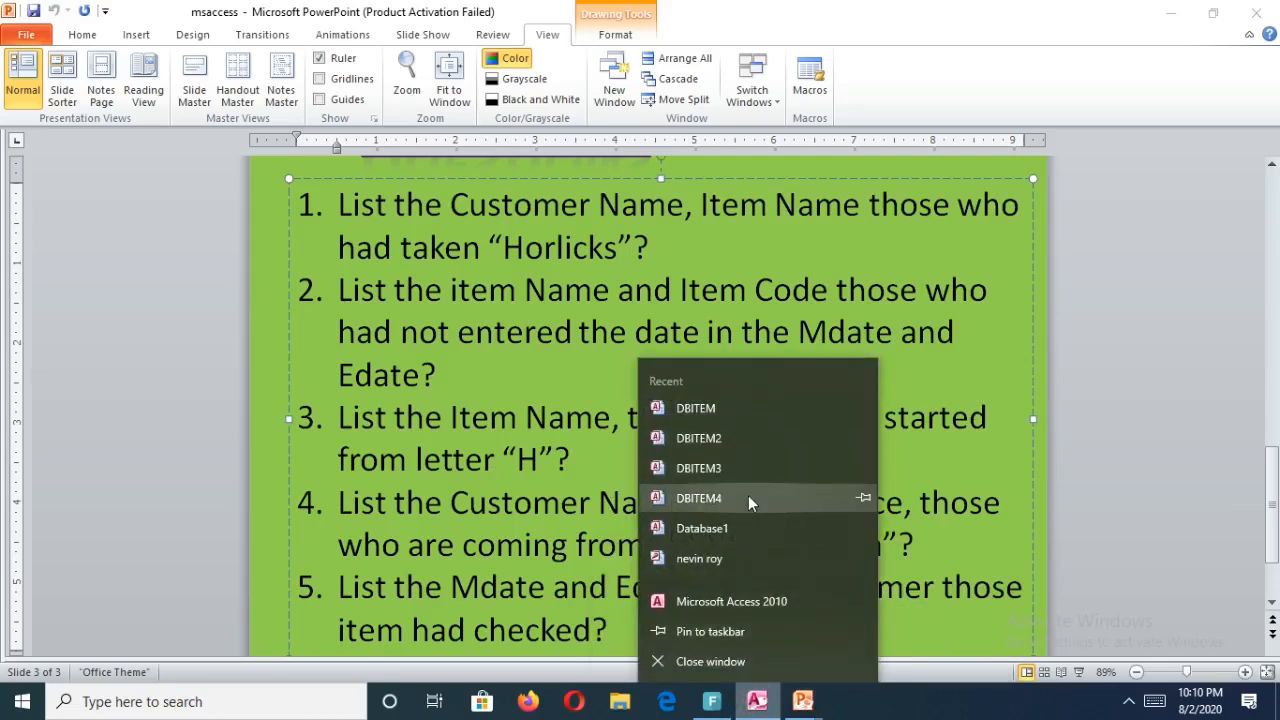
click(760, 703)
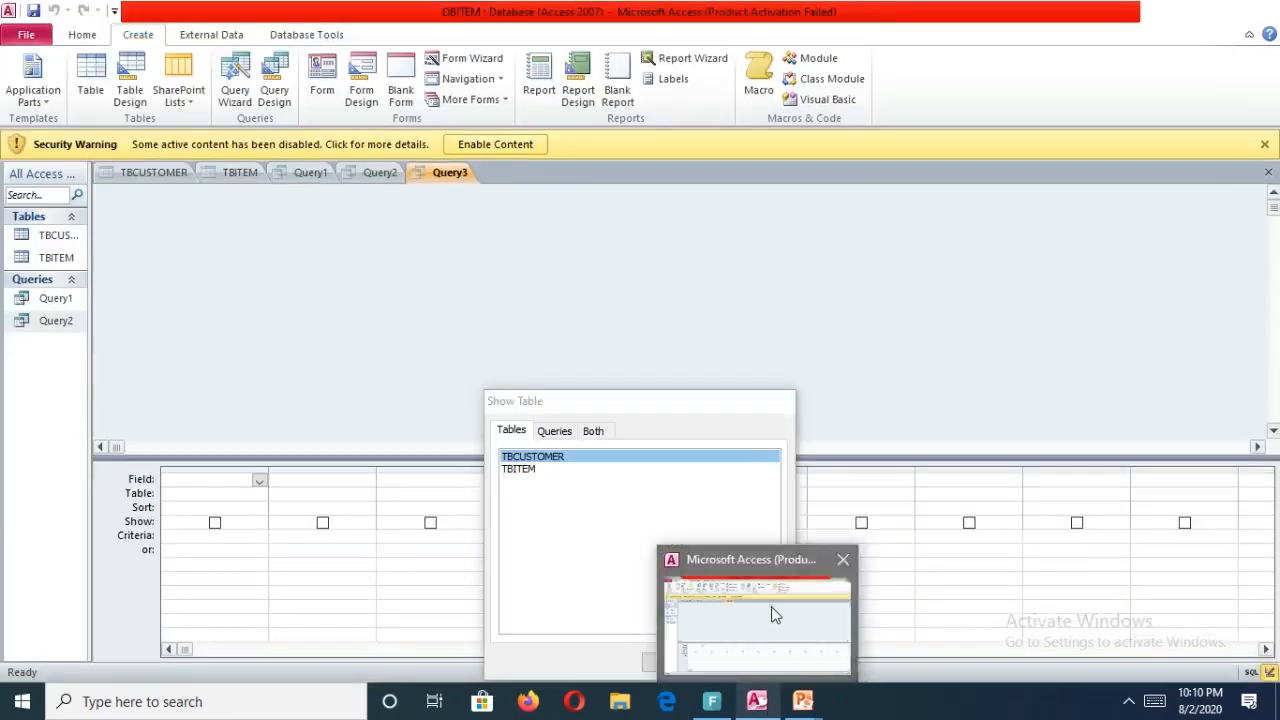
click(772, 615)
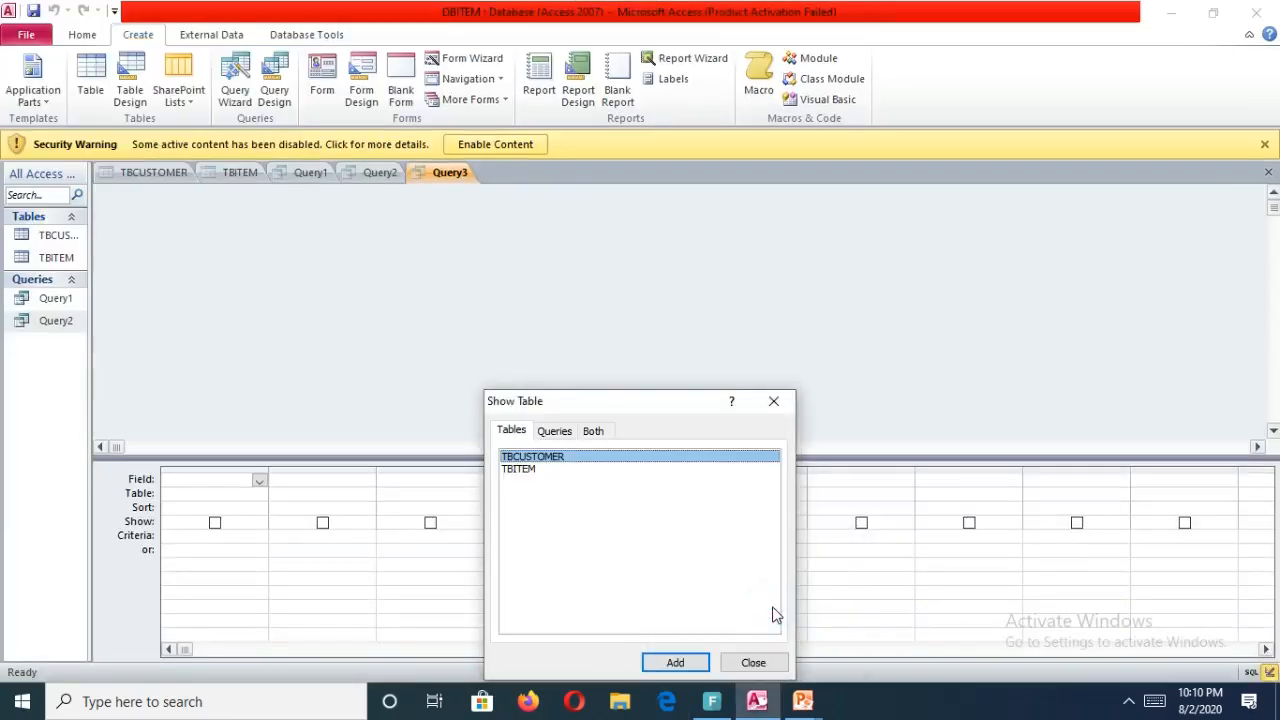
Add the TBCUSTOMER and TBITEM tables to the new query and close the table picker.
click(551, 455)
double_click(557, 458)
click(521, 472)
double_click(522, 474)
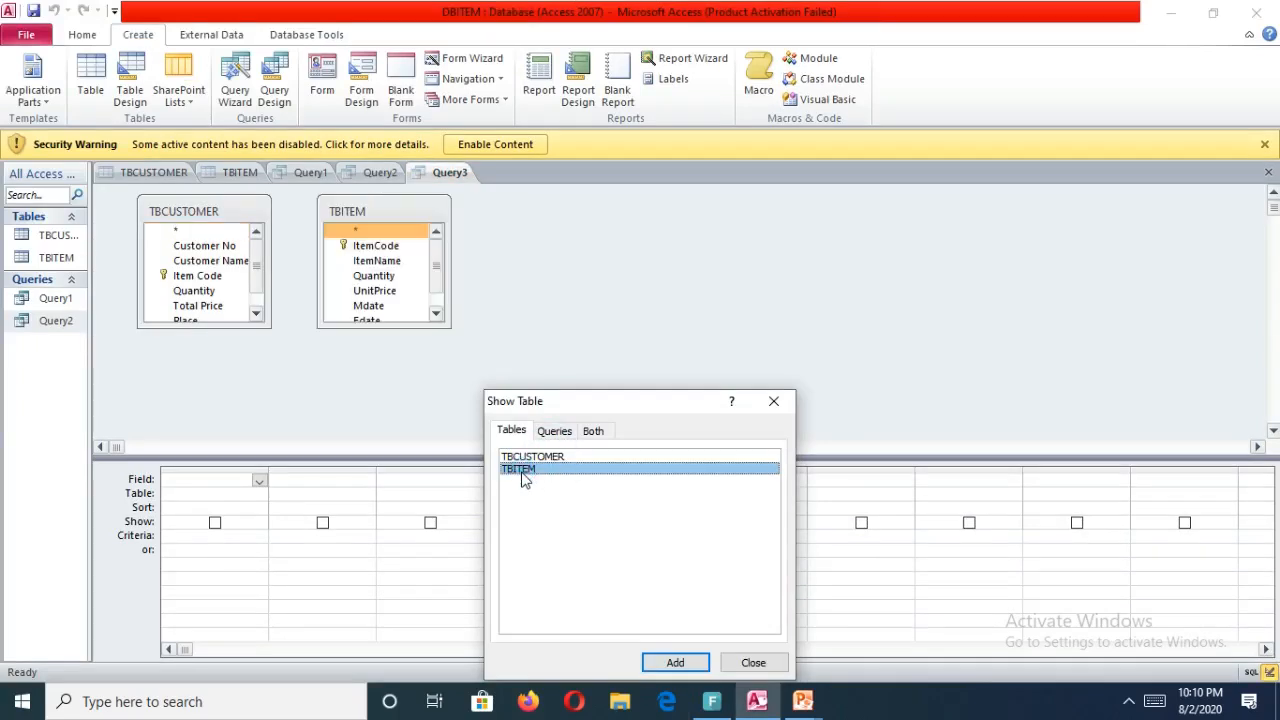
mouse_move(803, 701)
click(752, 591)
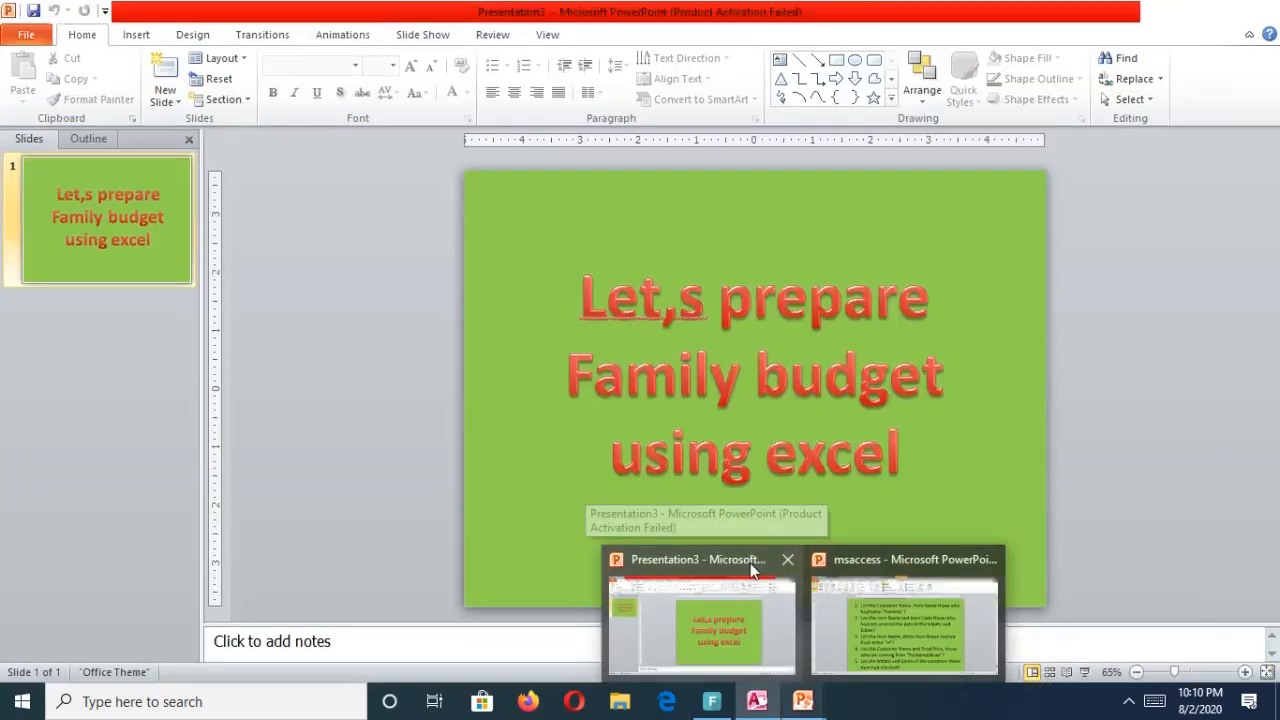
click(752, 568)
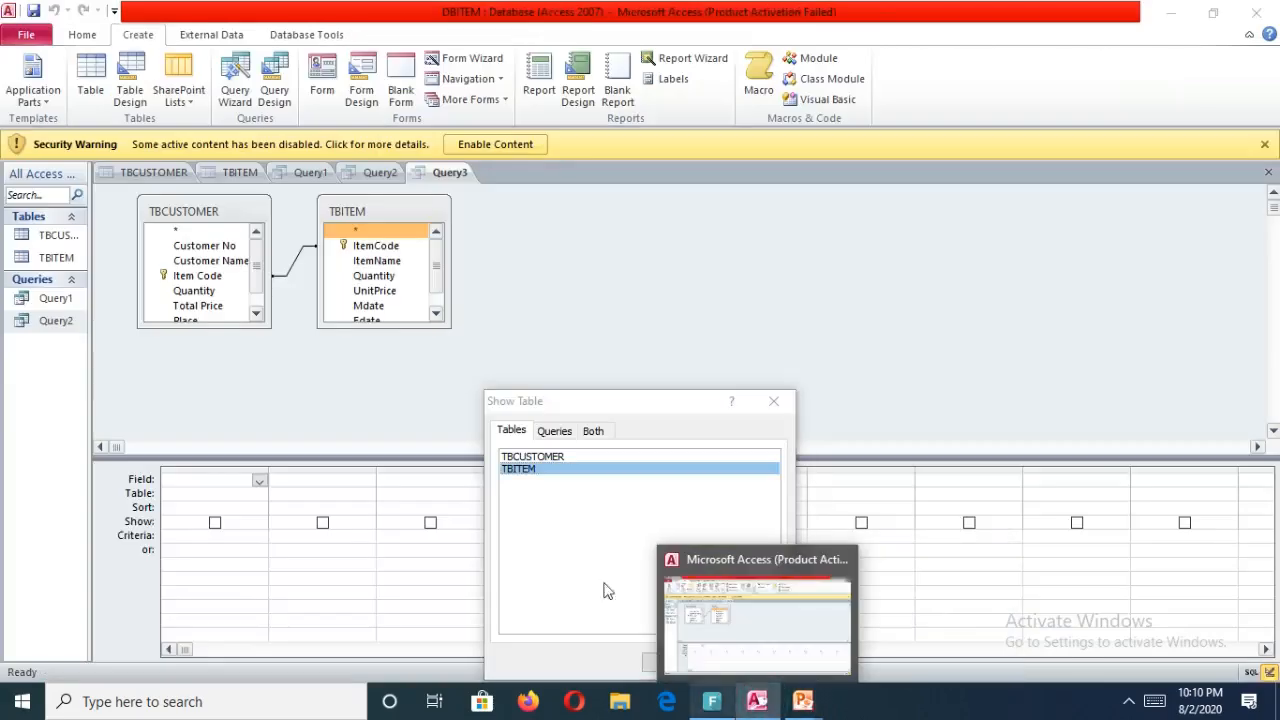
click(523, 523)
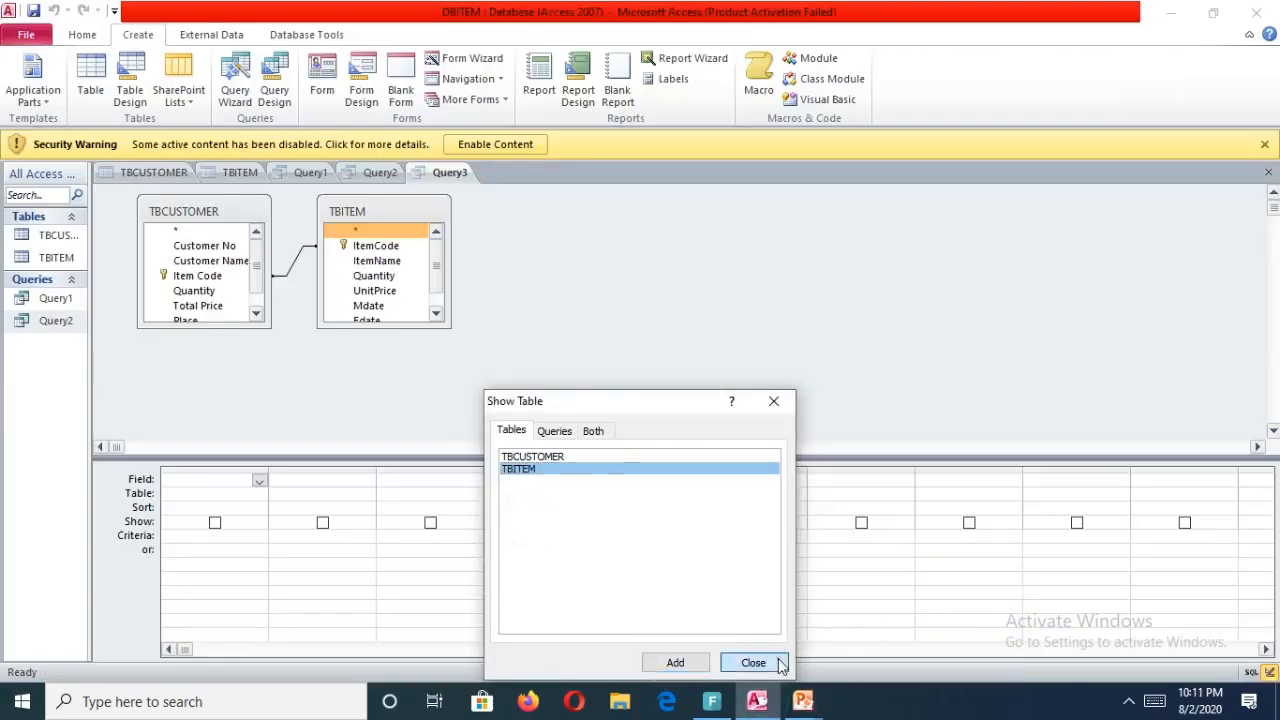
click(753, 663)
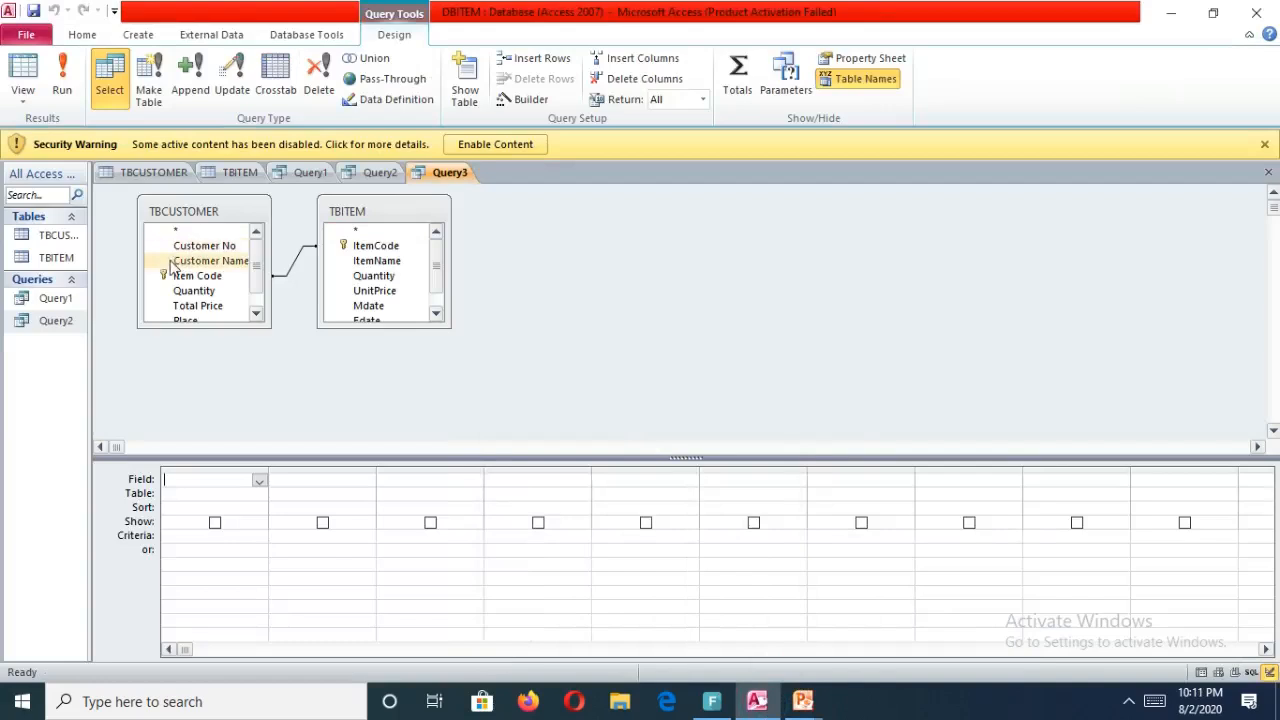
Add the ItemName field from TBITEM to the first column of the query grid.
click(393, 262)
click(393, 262)
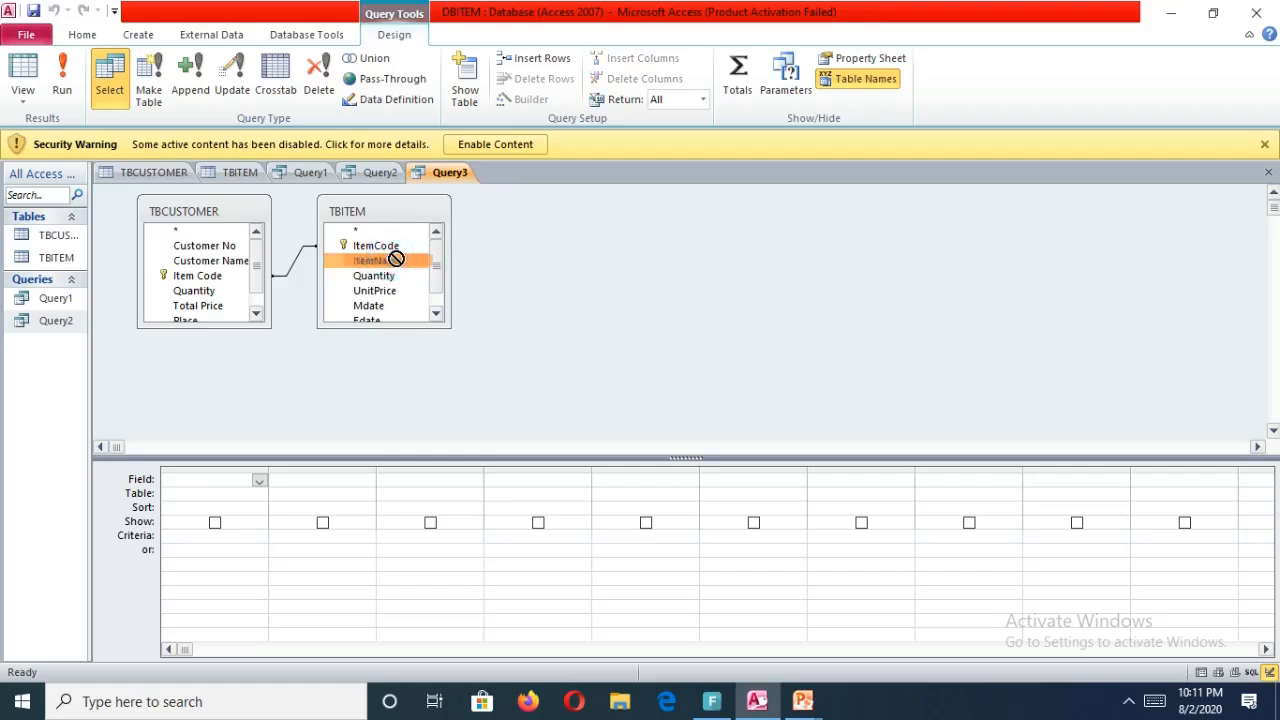
drag(399, 268, 188, 478)
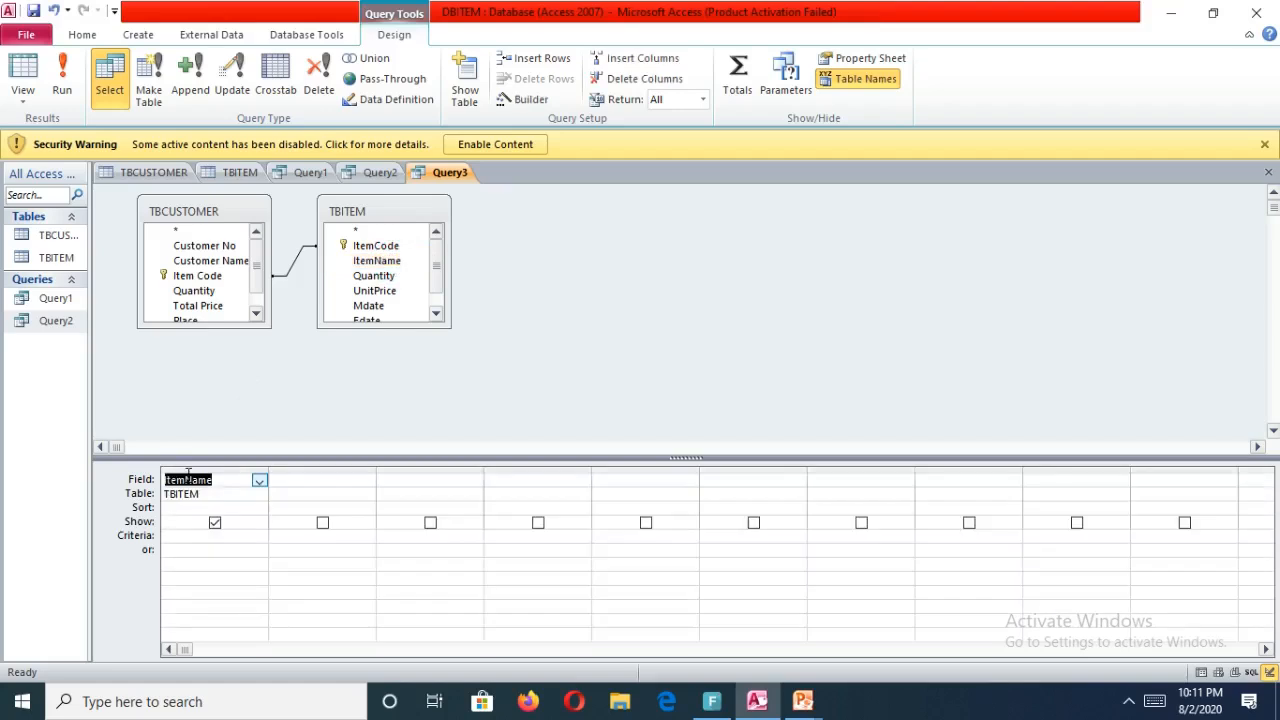
drag(222, 262, 312, 488)
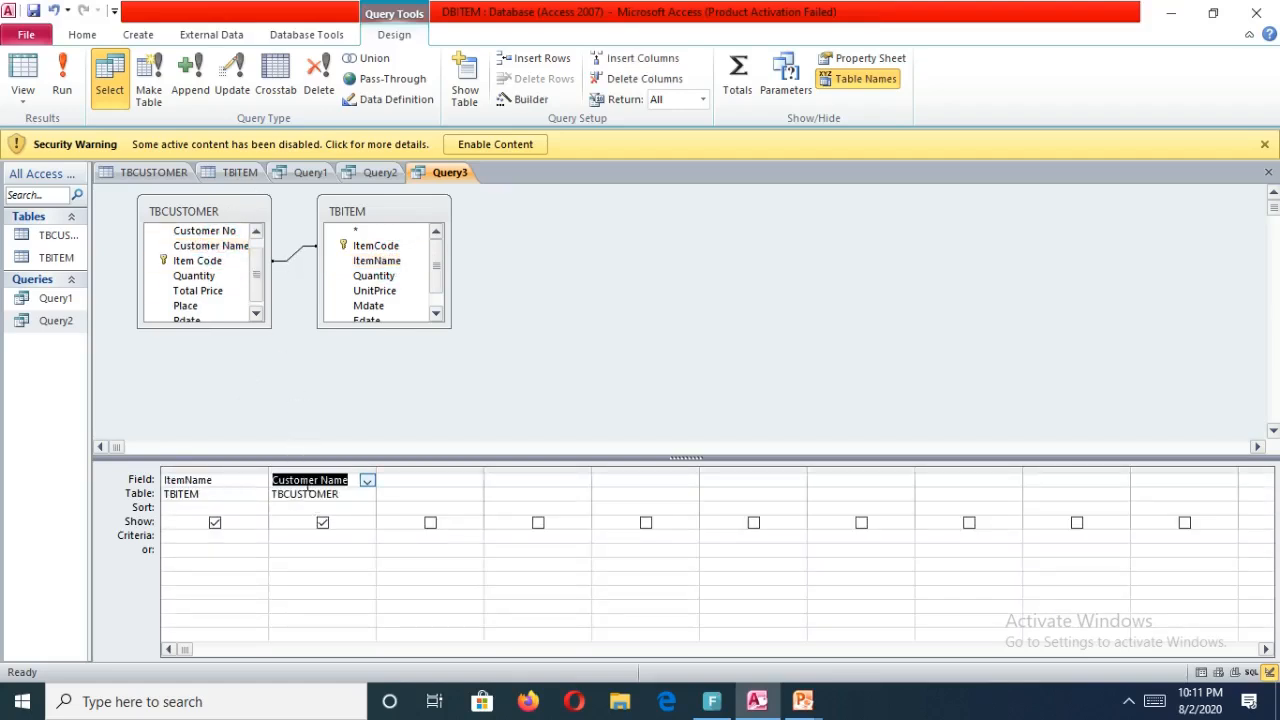
click(800, 704)
click(879, 641)
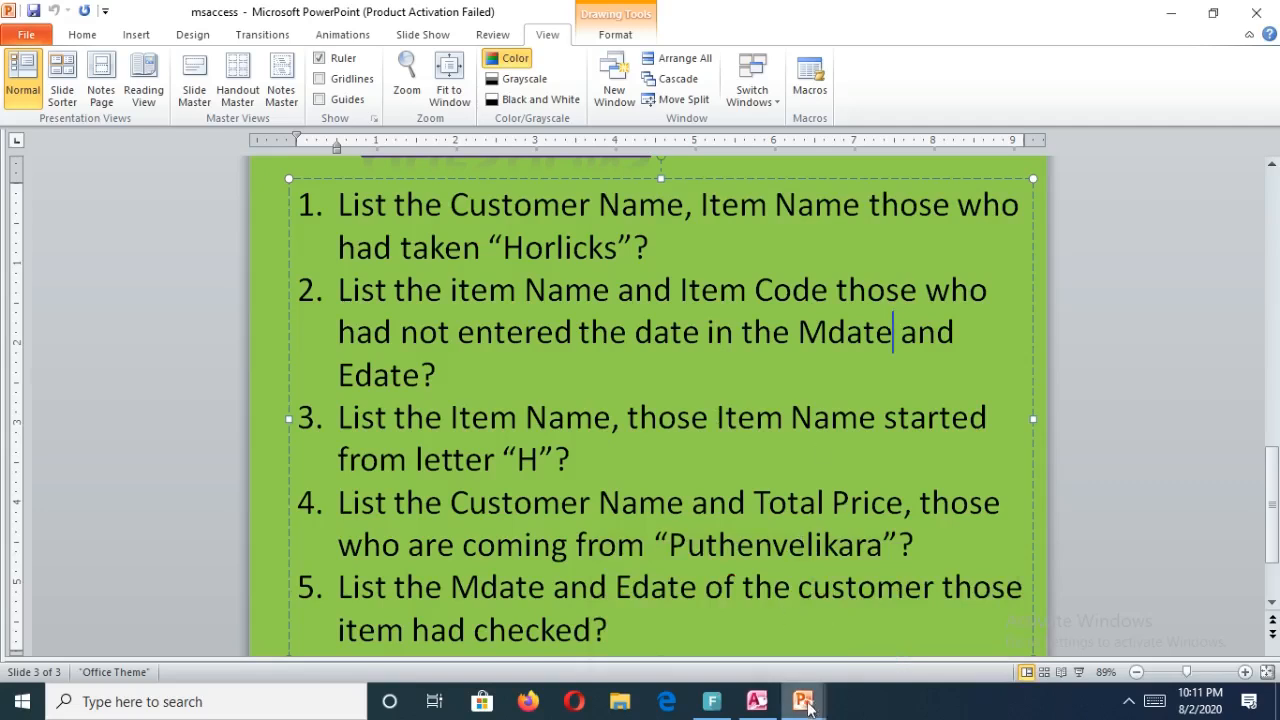
click(806, 704)
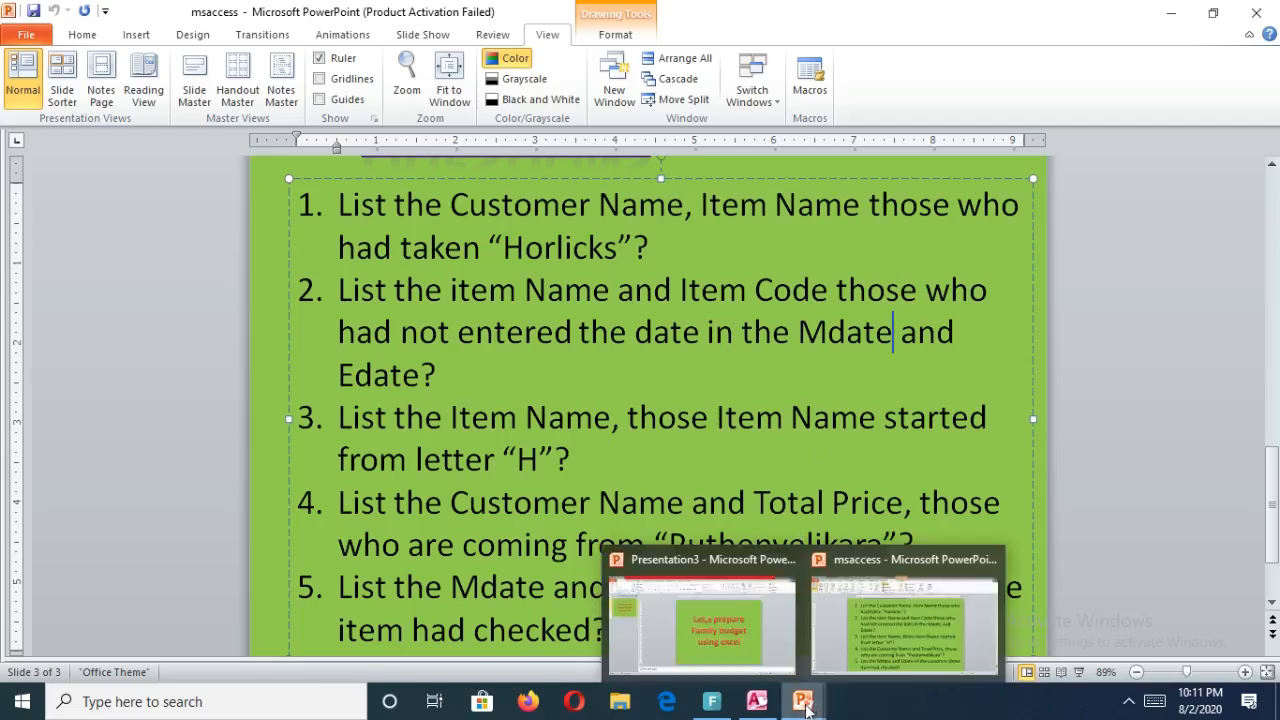
click(757, 701)
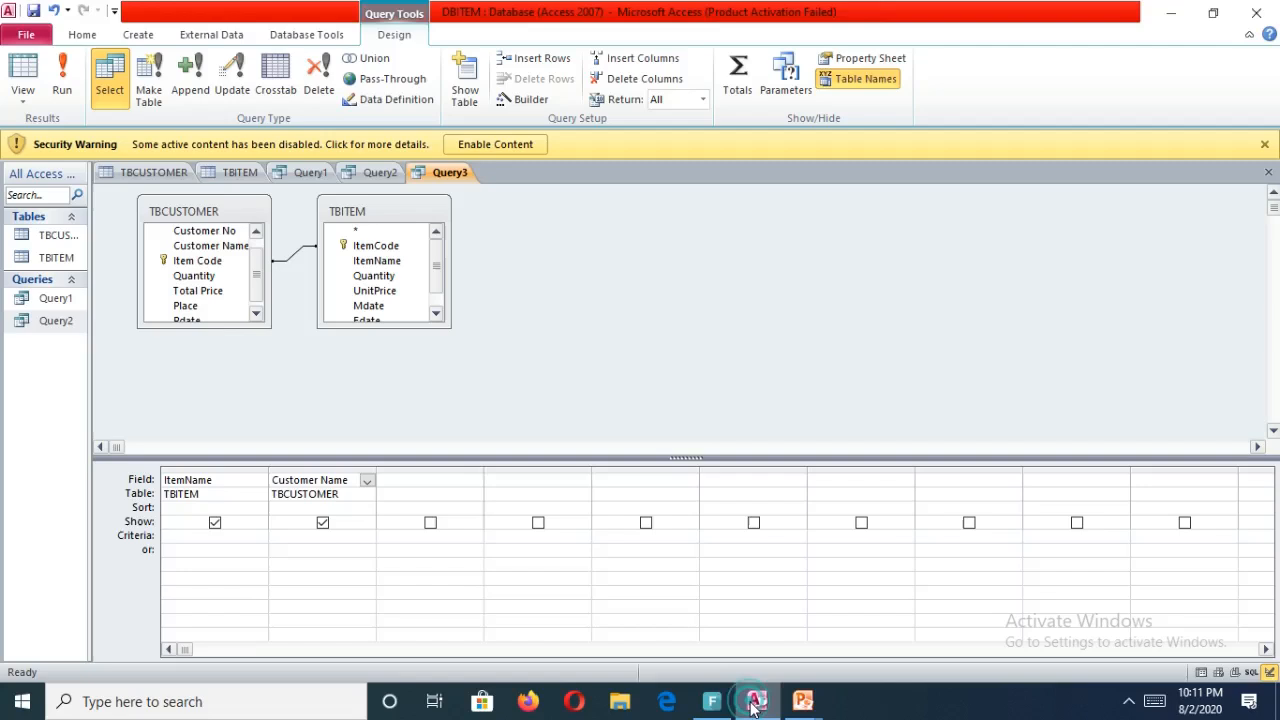
click(322, 522)
right_click(322, 524)
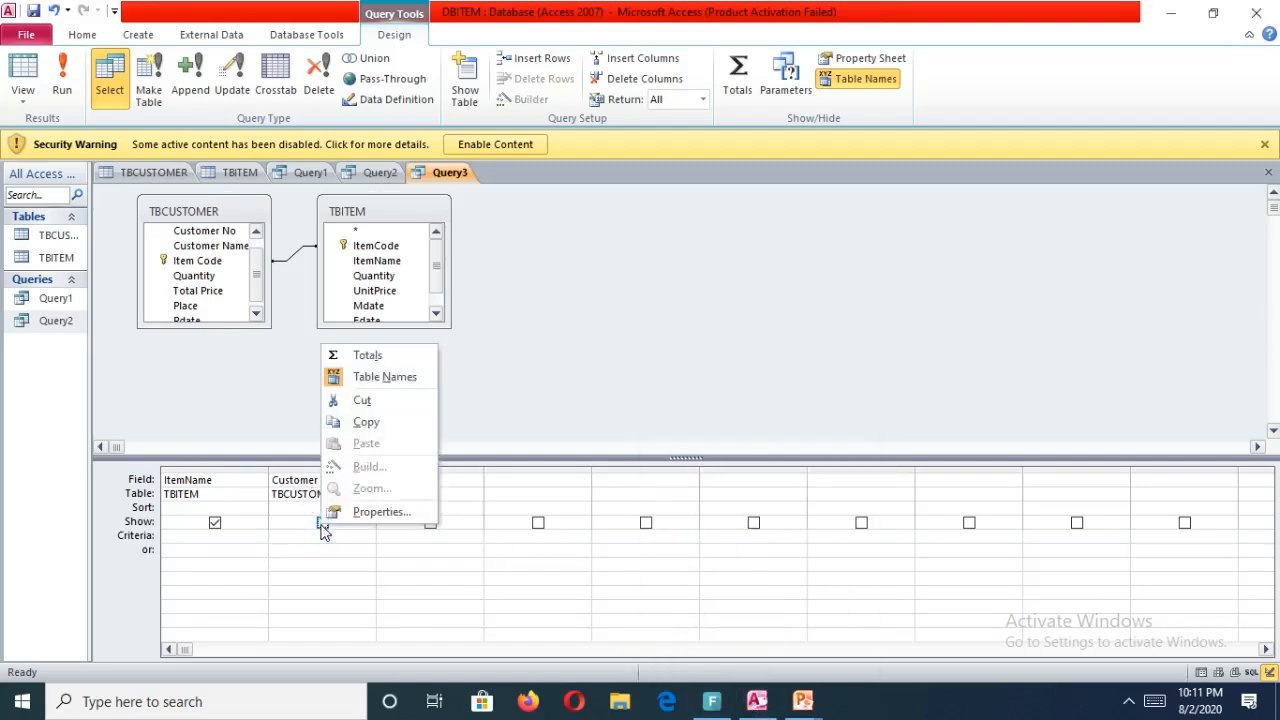
click(295, 479)
right_click(296, 480)
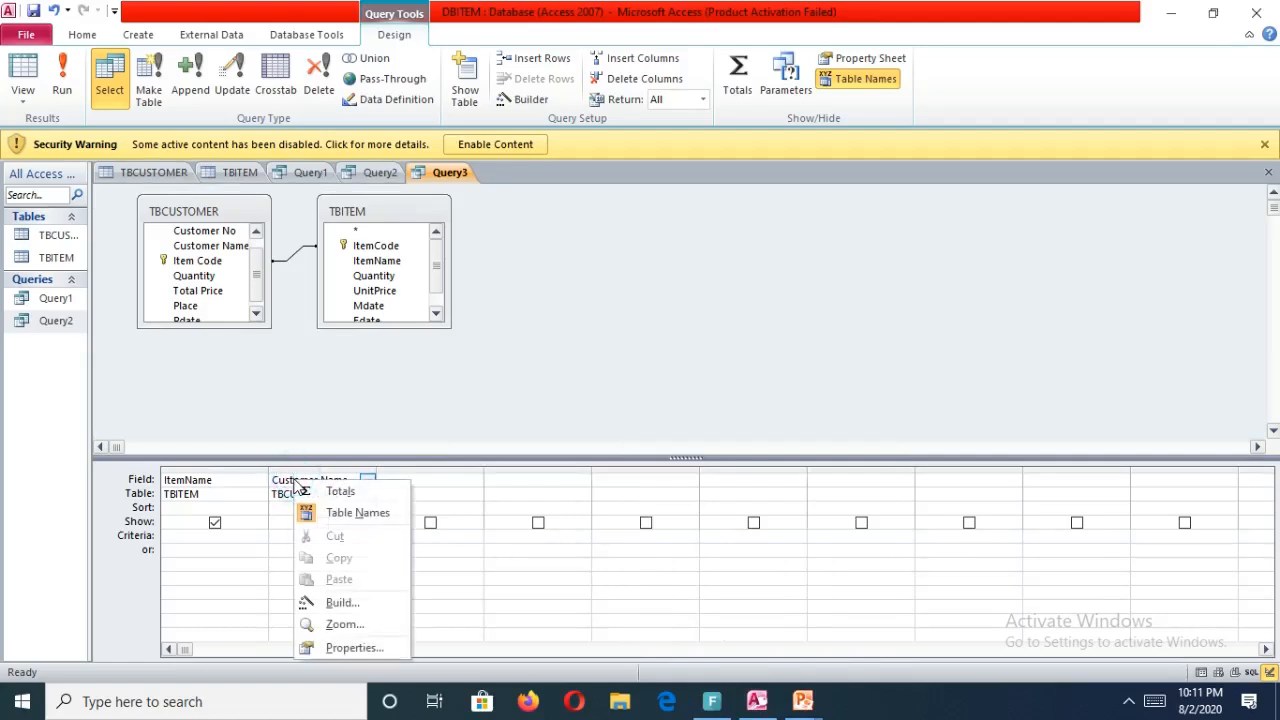
click(395, 437)
drag(352, 483, 177, 466)
key(Delete)
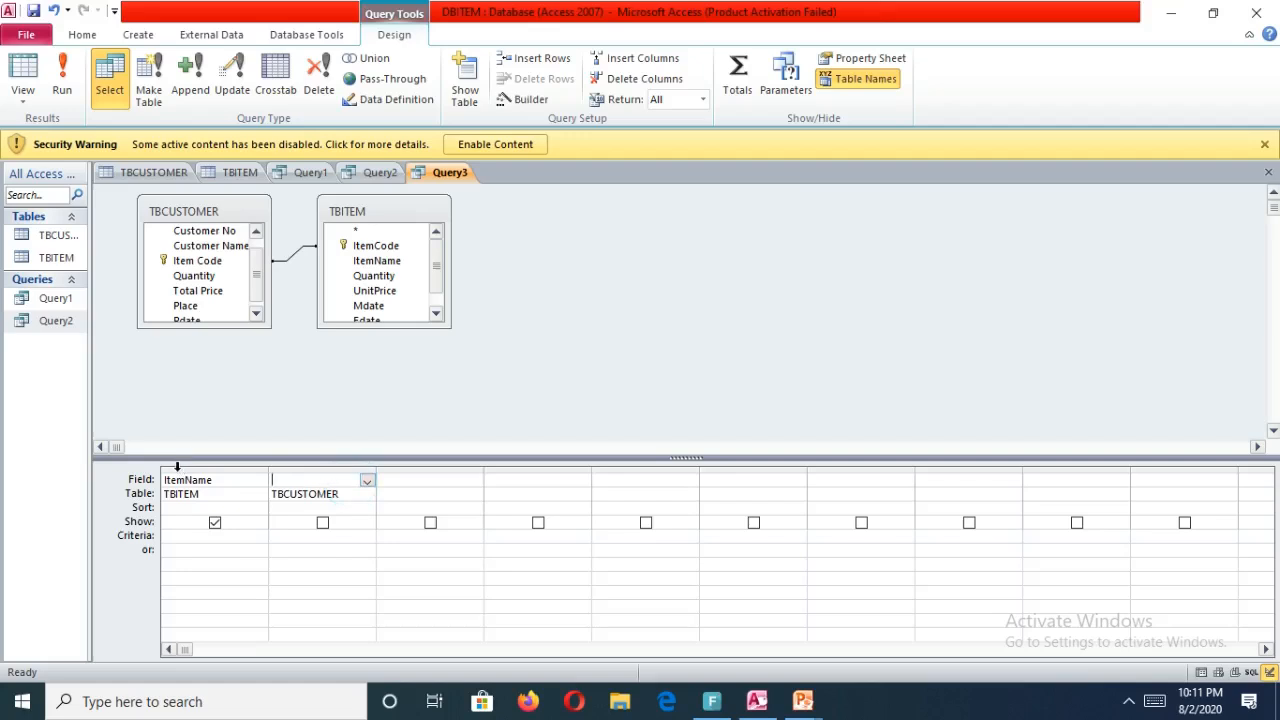
click(345, 496)
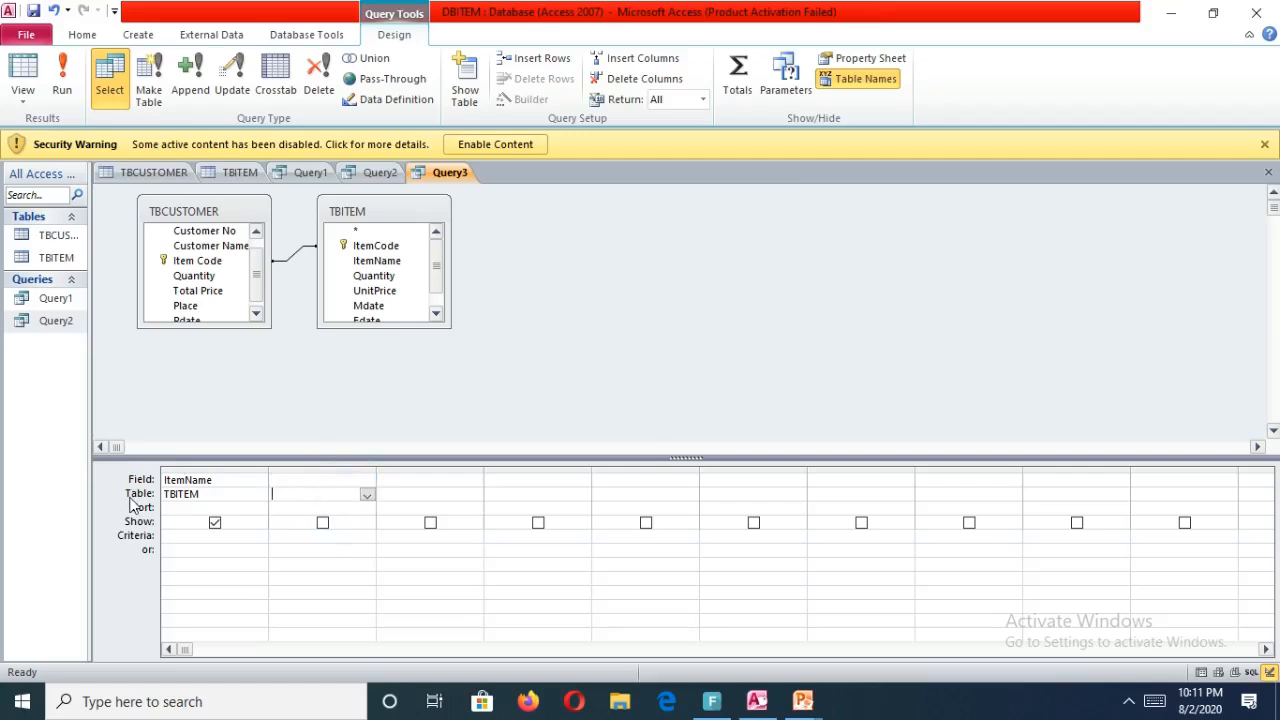
key(Tab)
Set the ItemName criterion to "H*" to match names starting with H.
click(212, 537)
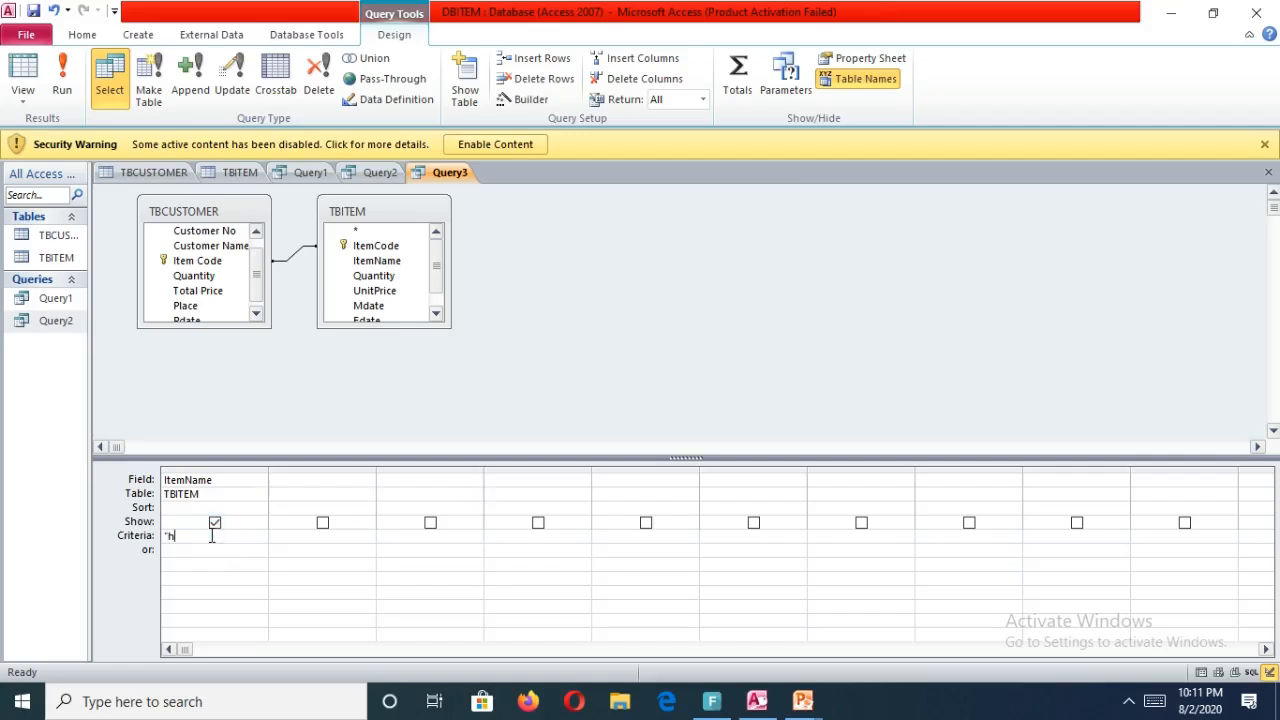
key(Caps_Lock)
Save and close the query under its default name, then open it to view its results.
click(1268, 172)
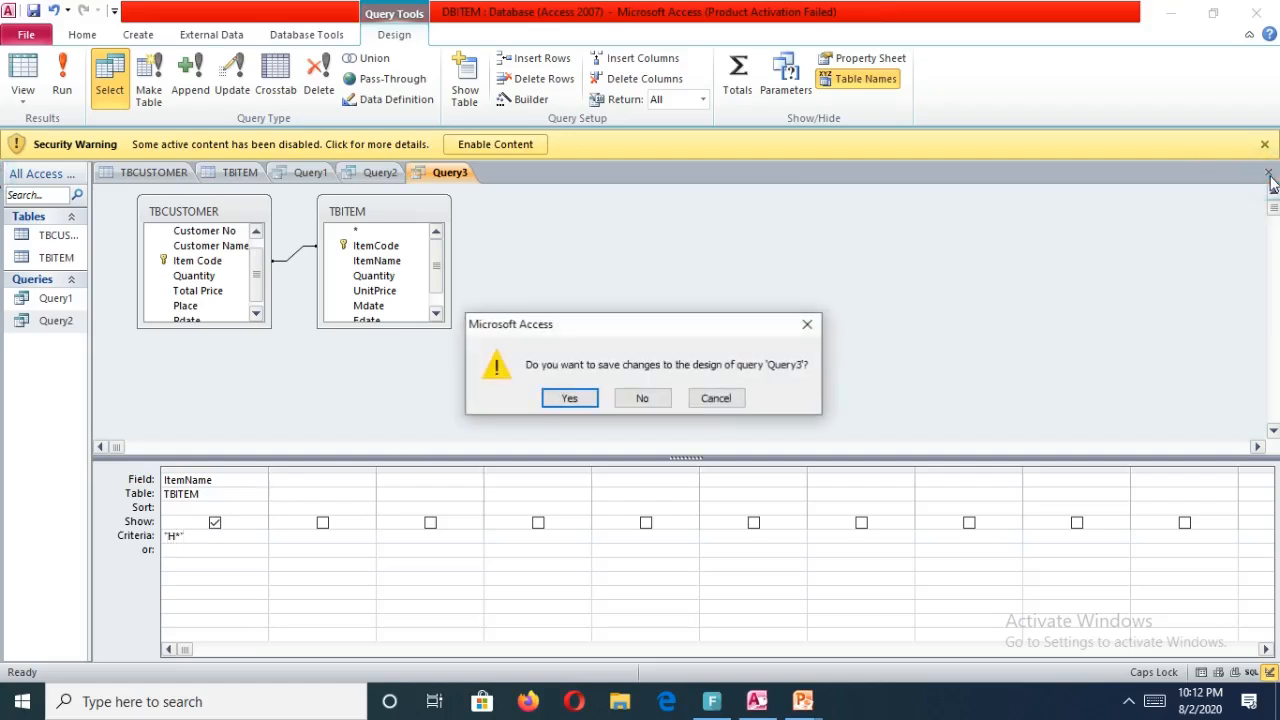
click(812, 324)
right_click(818, 327)
drag(188, 278, 370, 248)
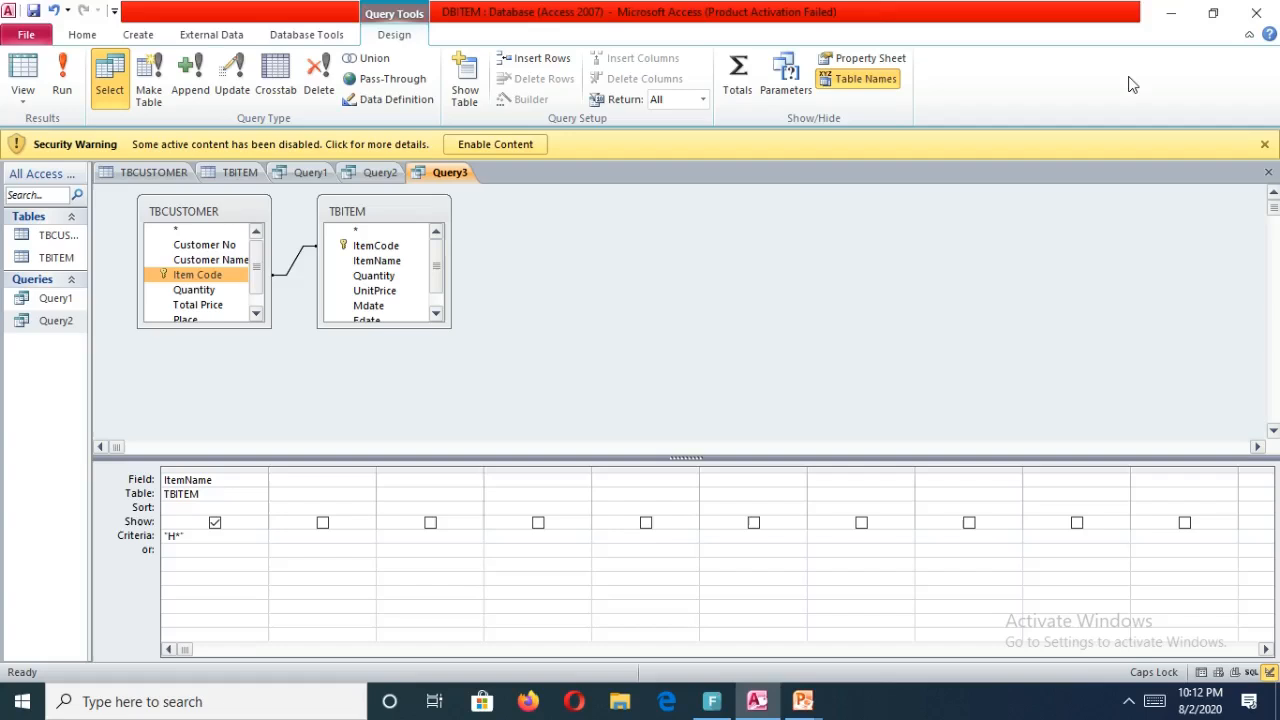
click(1268, 172)
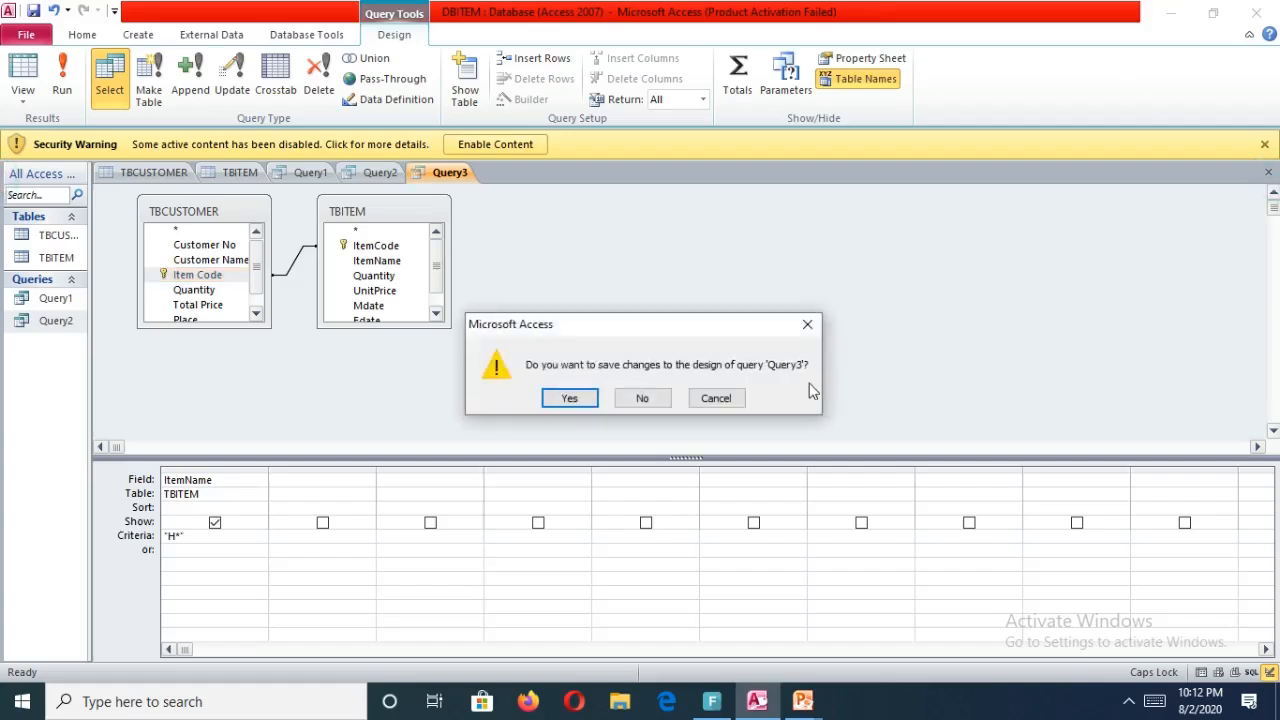
click(555, 404)
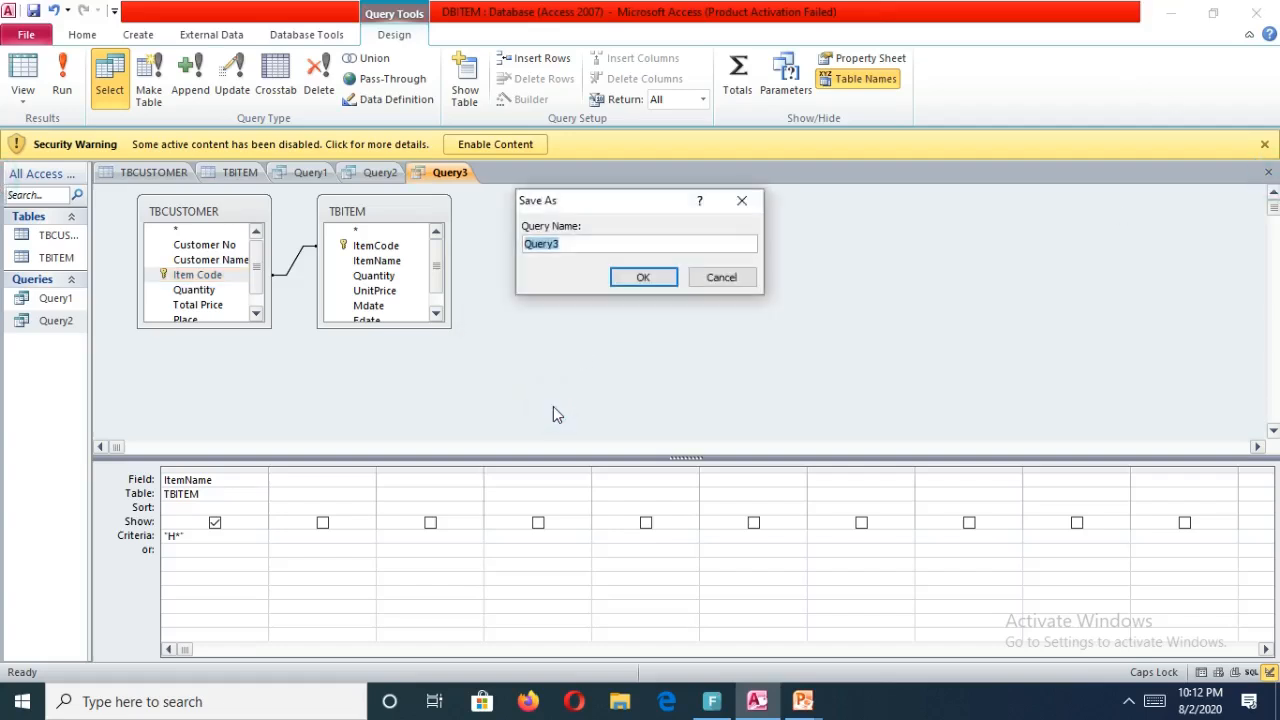
click(646, 277)
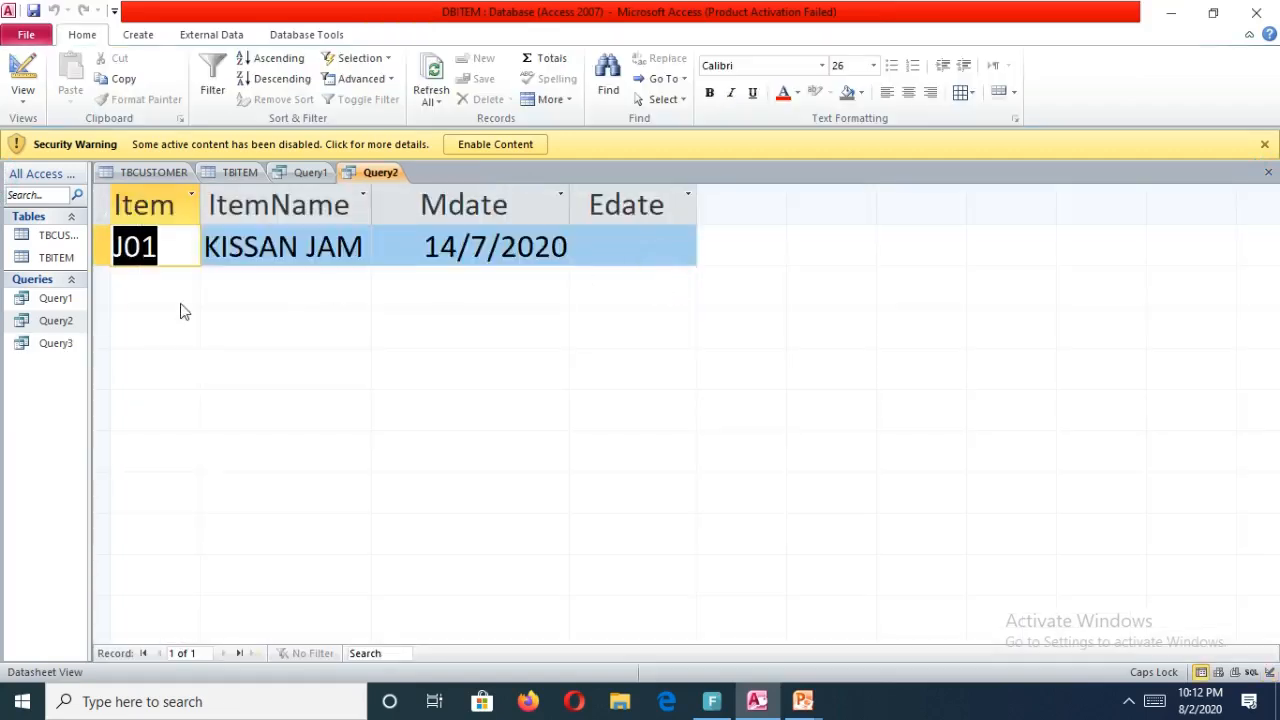
double_click(50, 343)
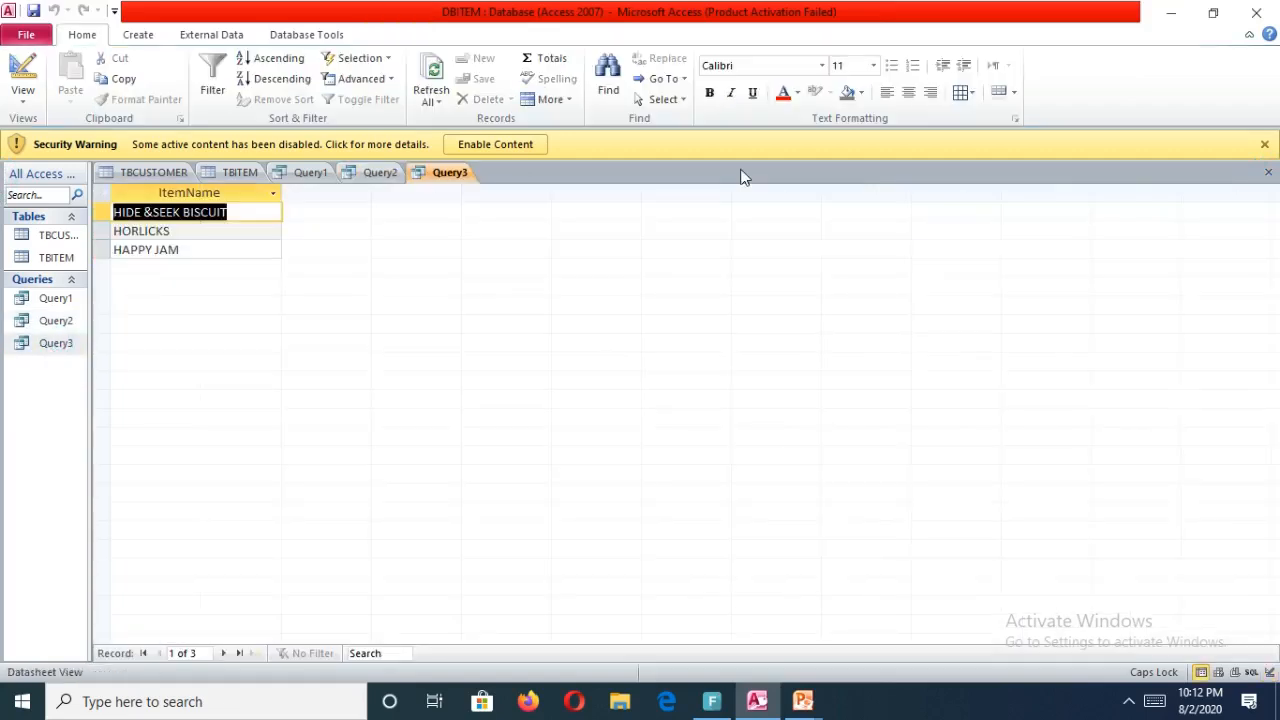
Enlarge the Query3 datasheet font to 28 and widen the ItemName column to fit its entries.
click(875, 65)
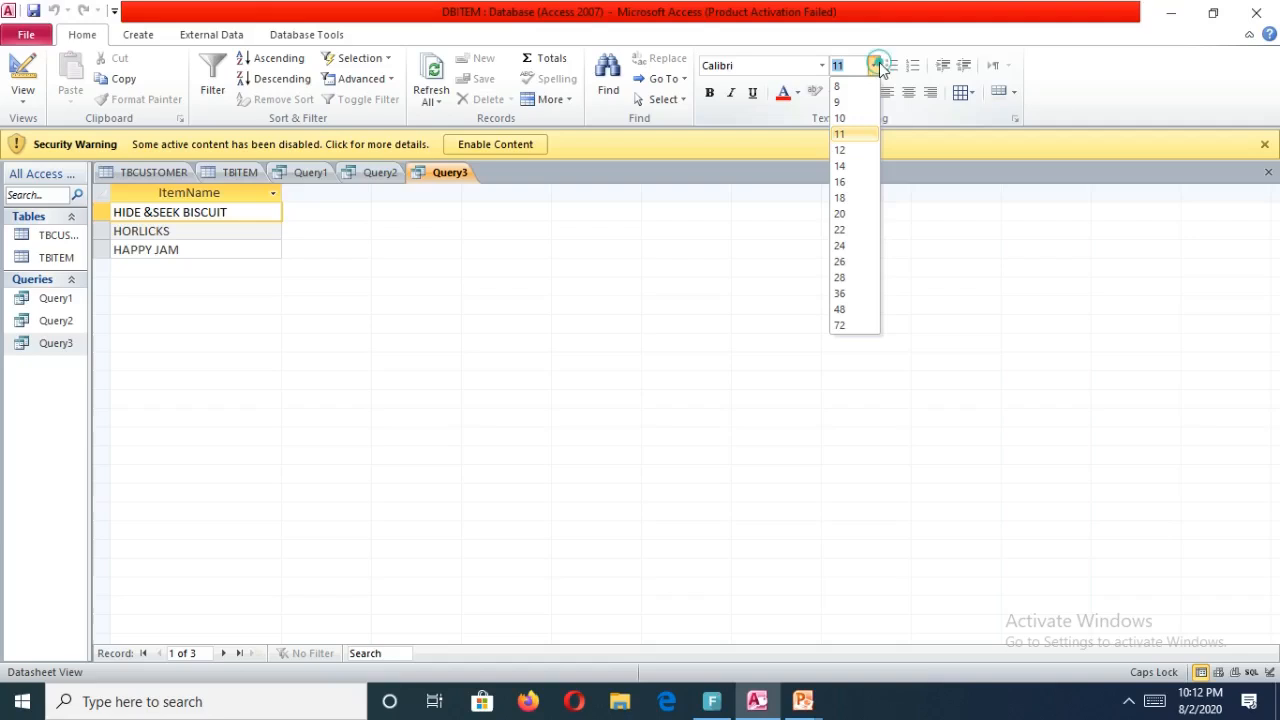
click(841, 277)
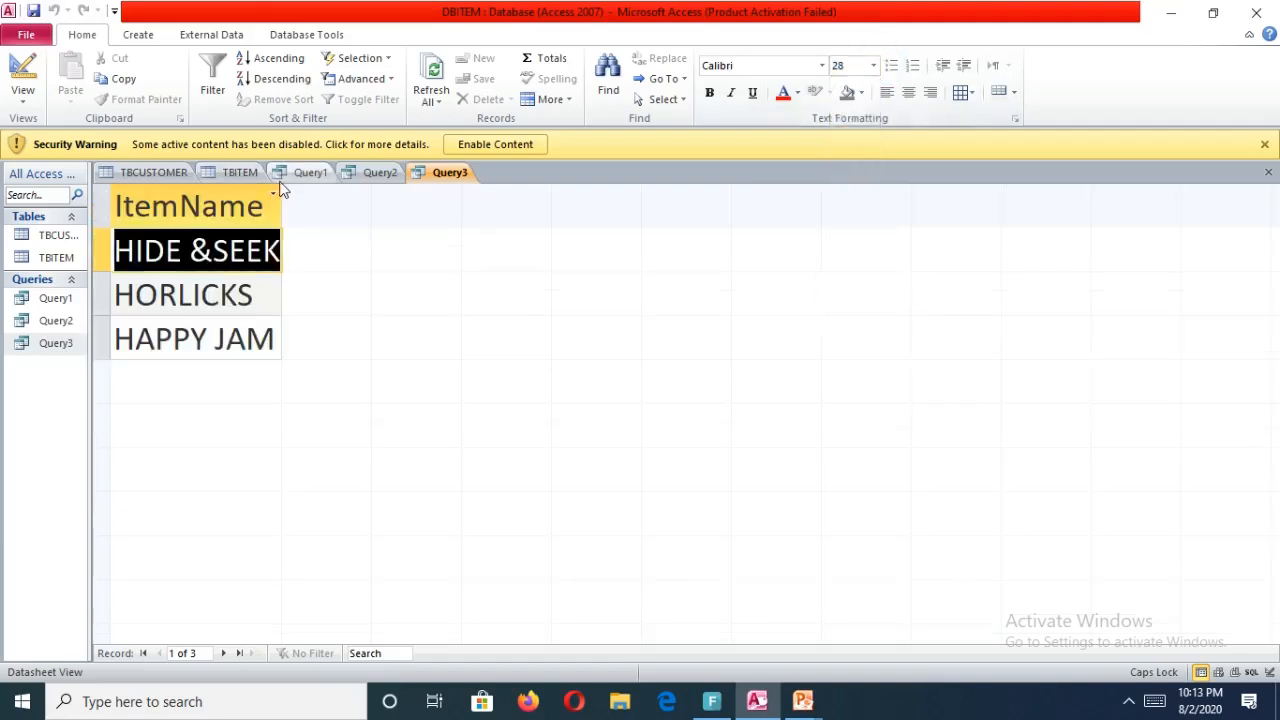
drag(284, 195, 415, 193)
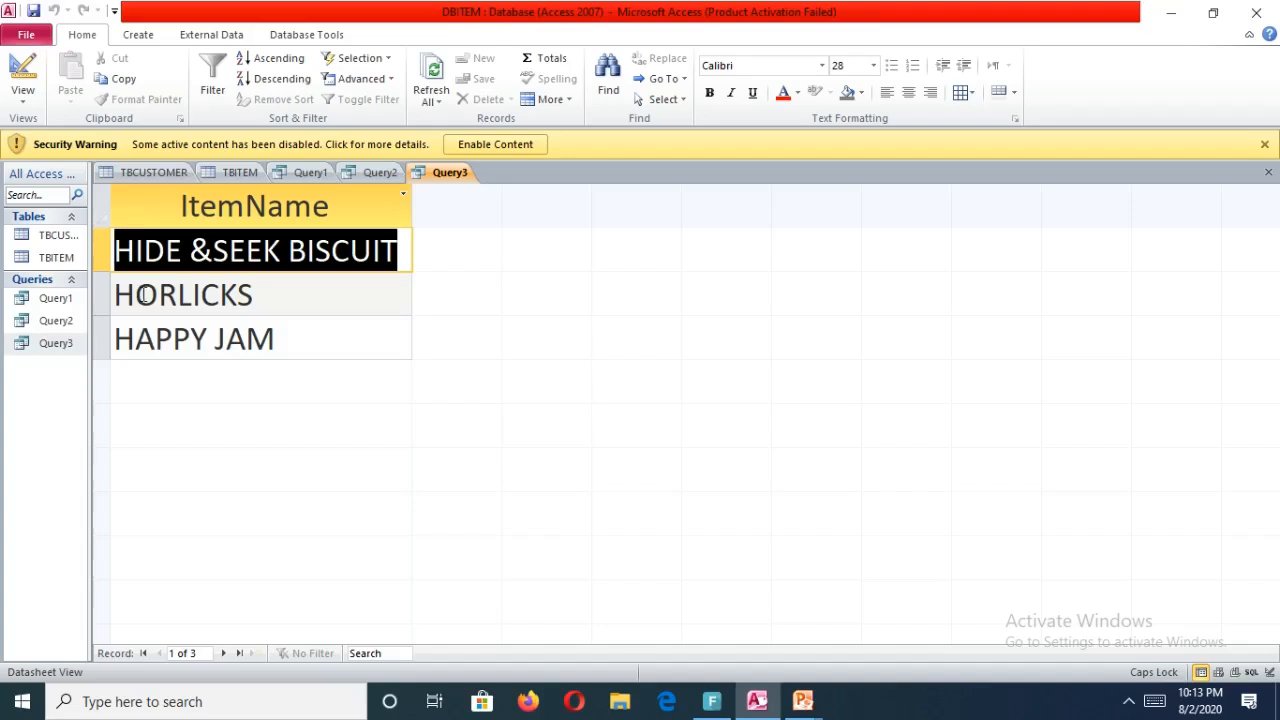
Start a new query in Design view and add the TBCUSTOMER and TBITEM tables, closing the table picker.
click(150, 36)
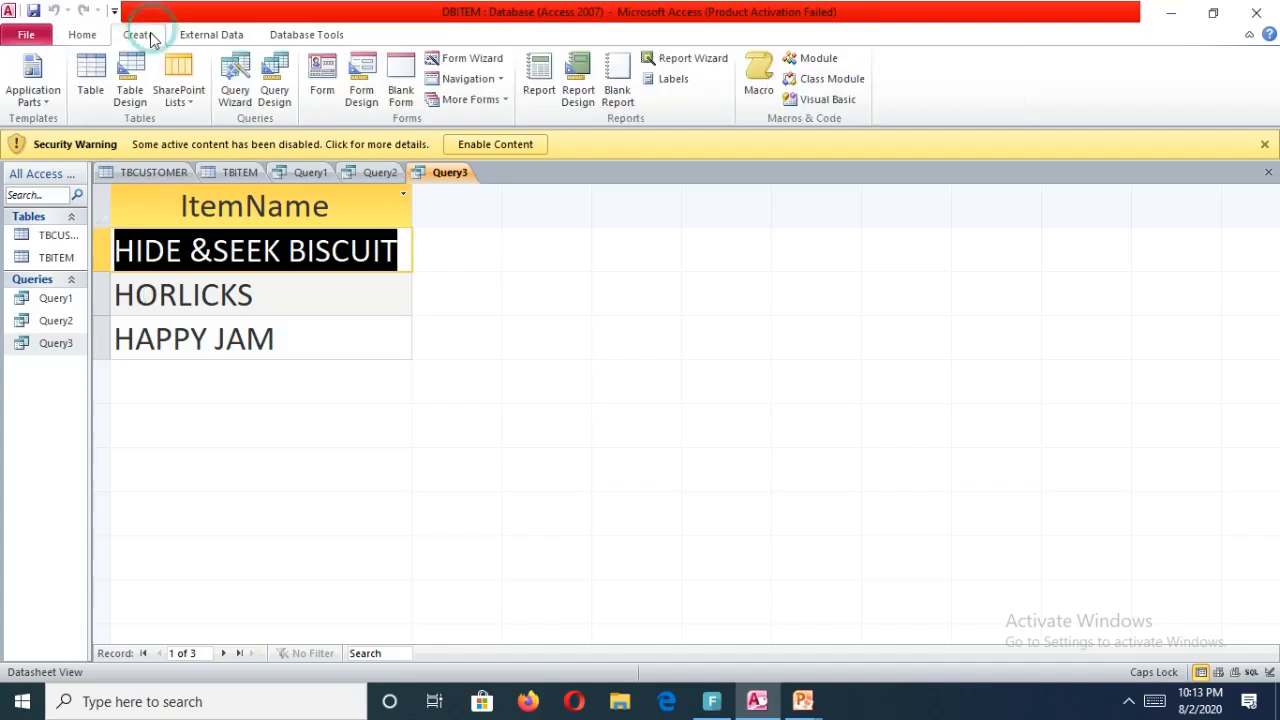
click(275, 95)
mouse_move(712, 700)
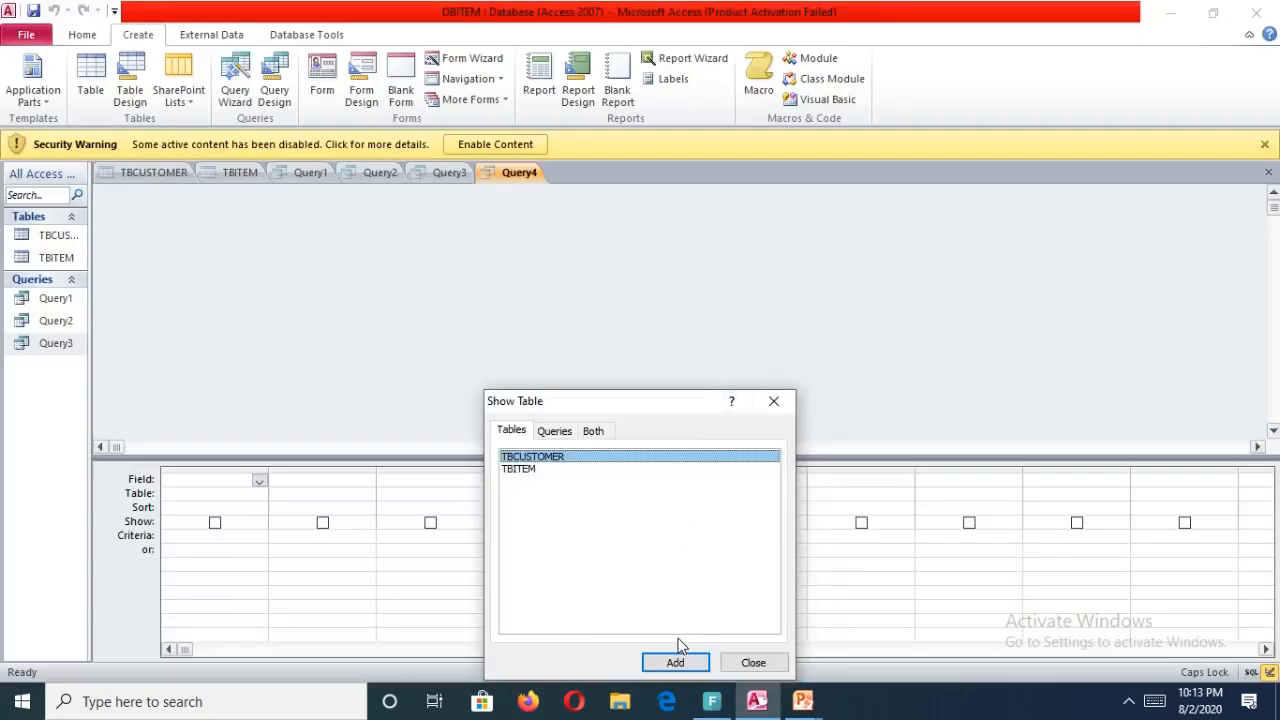
double_click(612, 458)
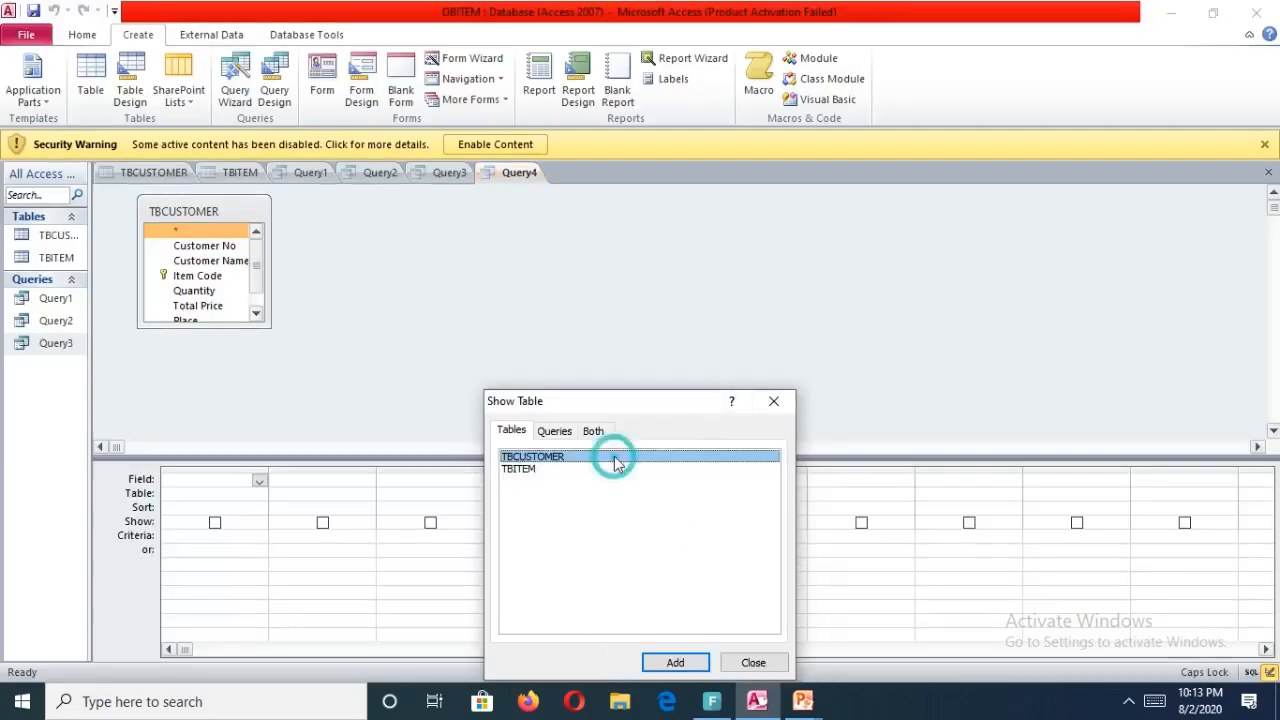
double_click(556, 470)
click(753, 662)
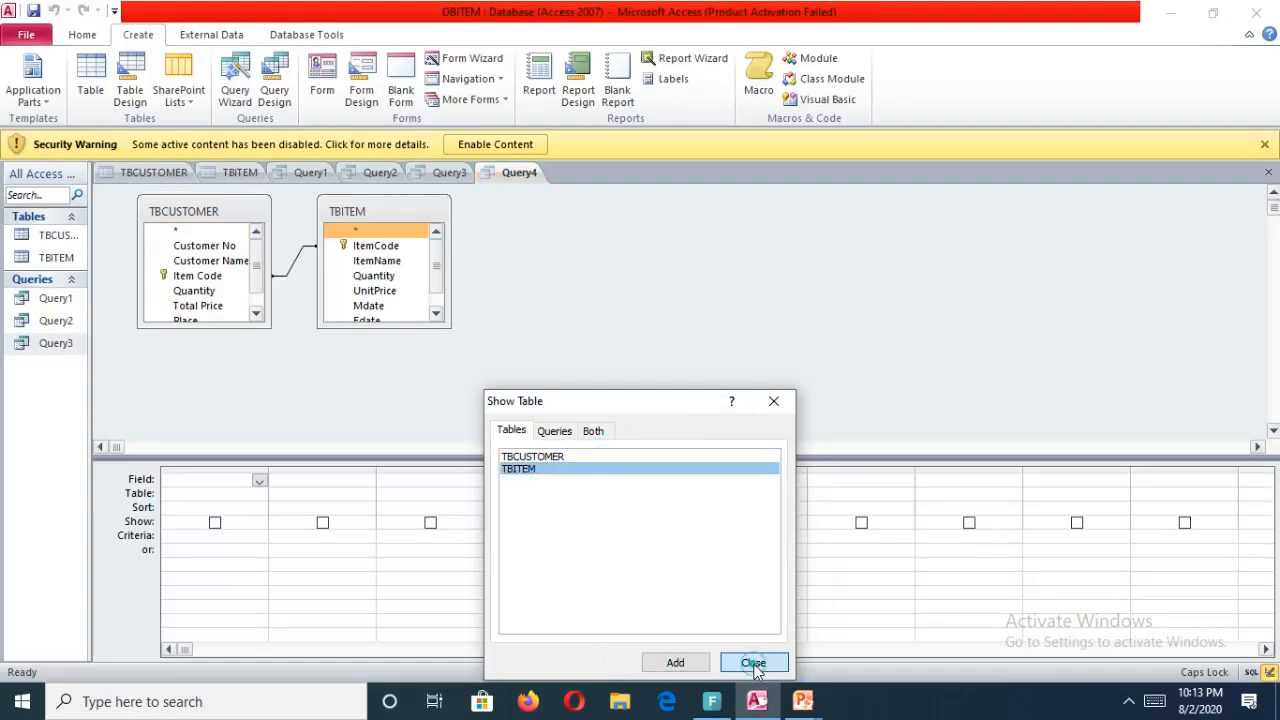
Check the question list in the presentation and add Customer Name from TBCUSTOMER to the first grid column.
mouse_move(800, 705)
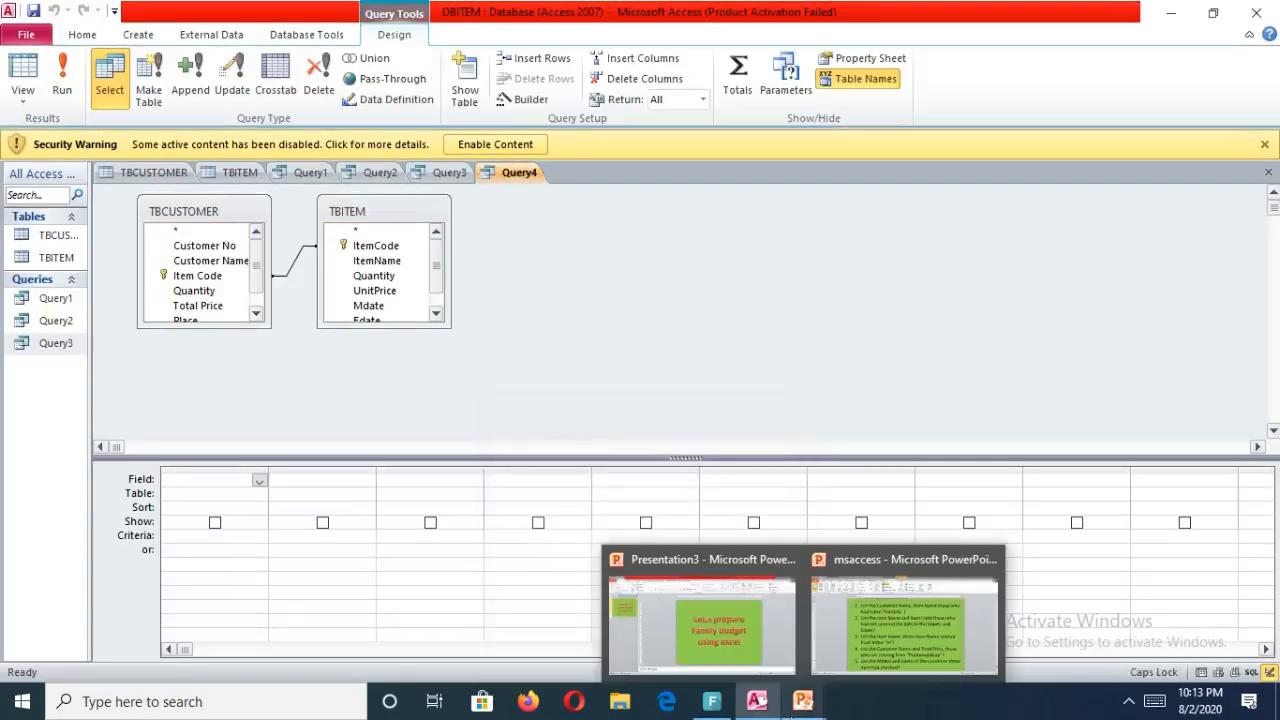
click(928, 640)
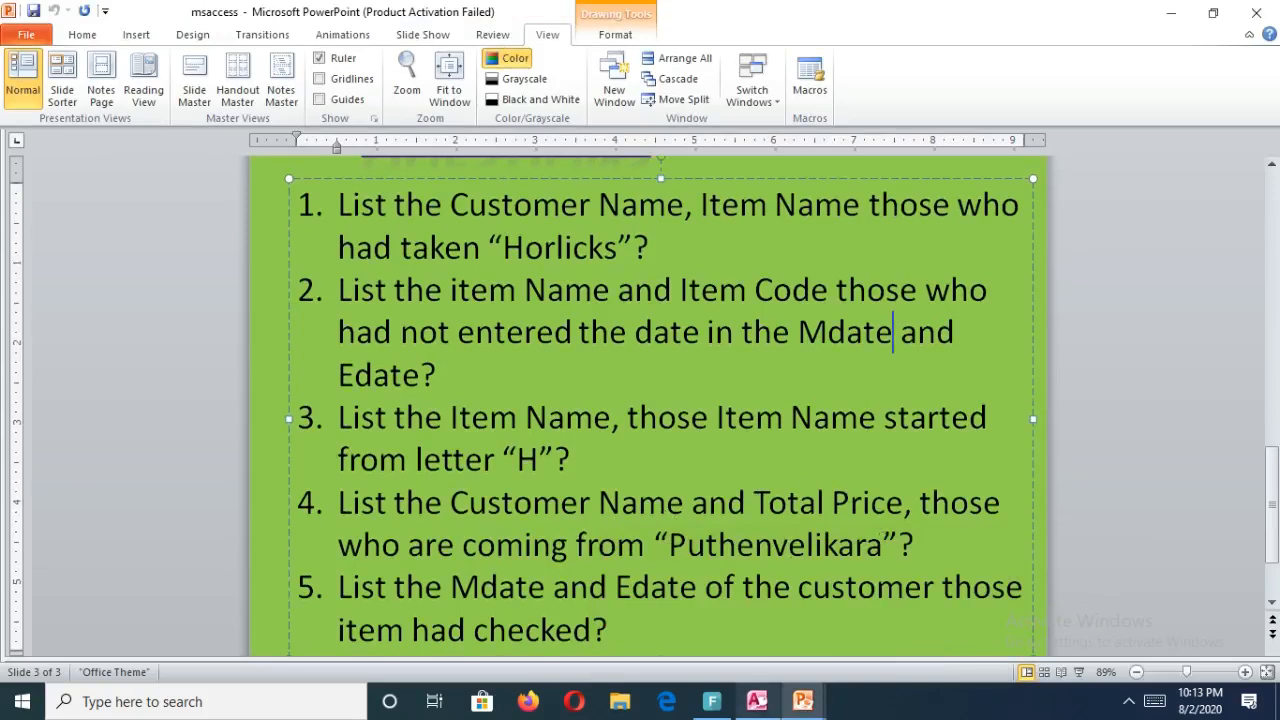
click(755, 707)
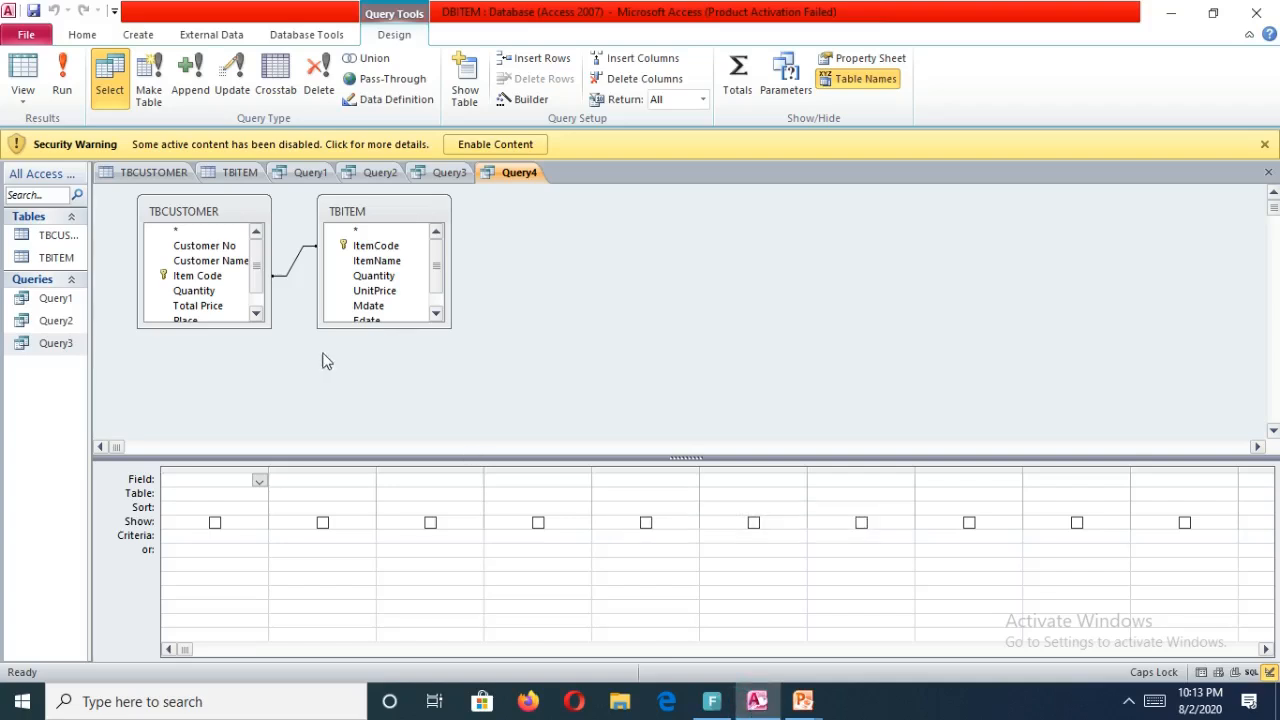
drag(212, 260, 204, 479)
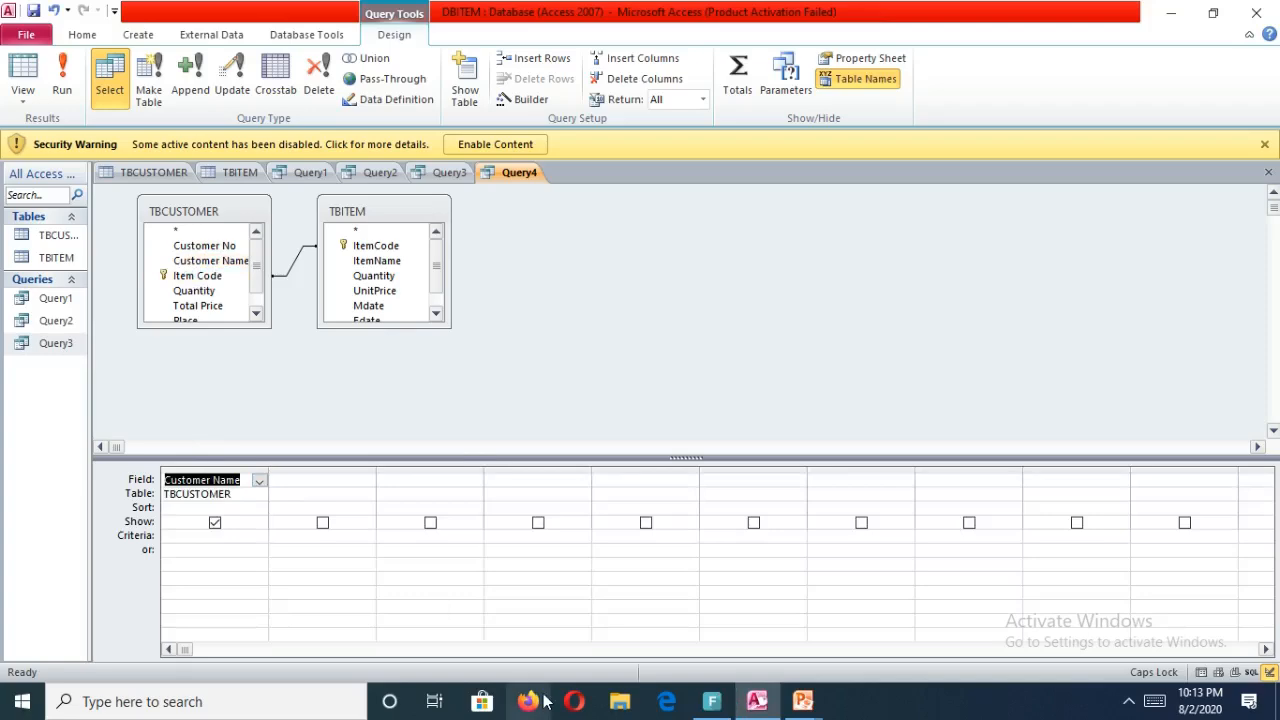
Add the Total Price and Place fields from TBCUSTOMER to the next two grid columns.
mouse_move(808, 712)
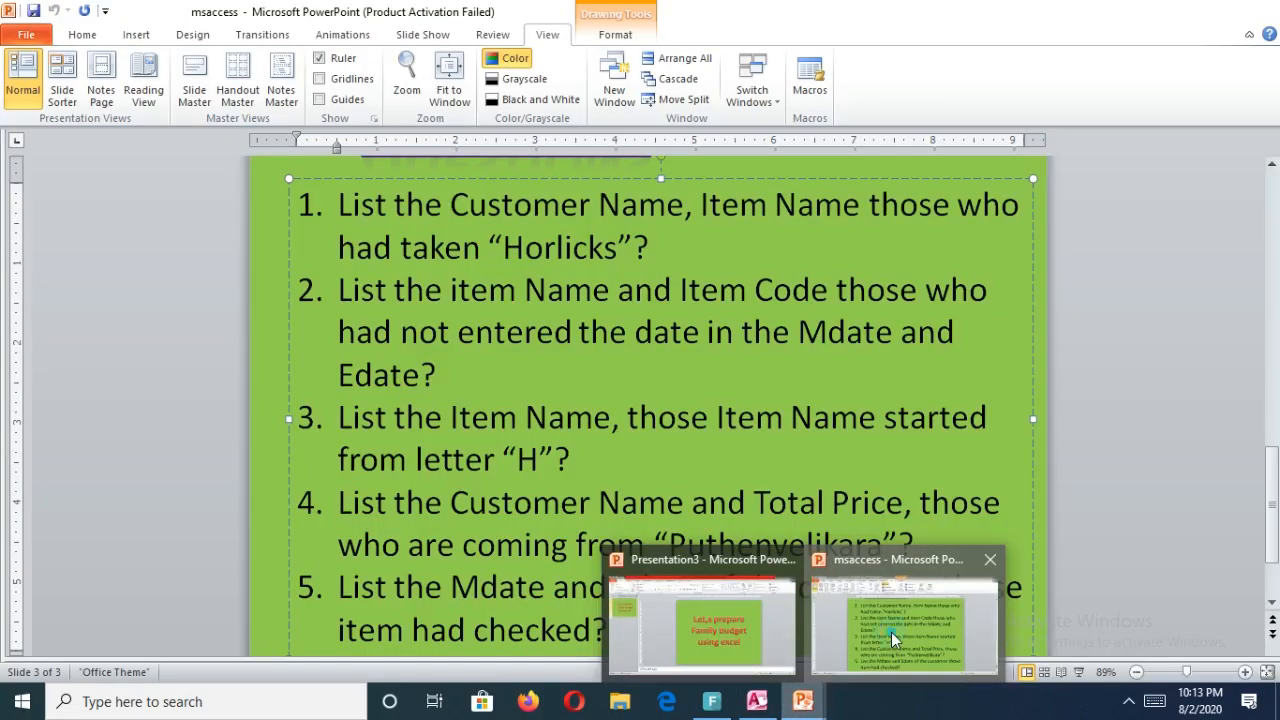
click(891, 632)
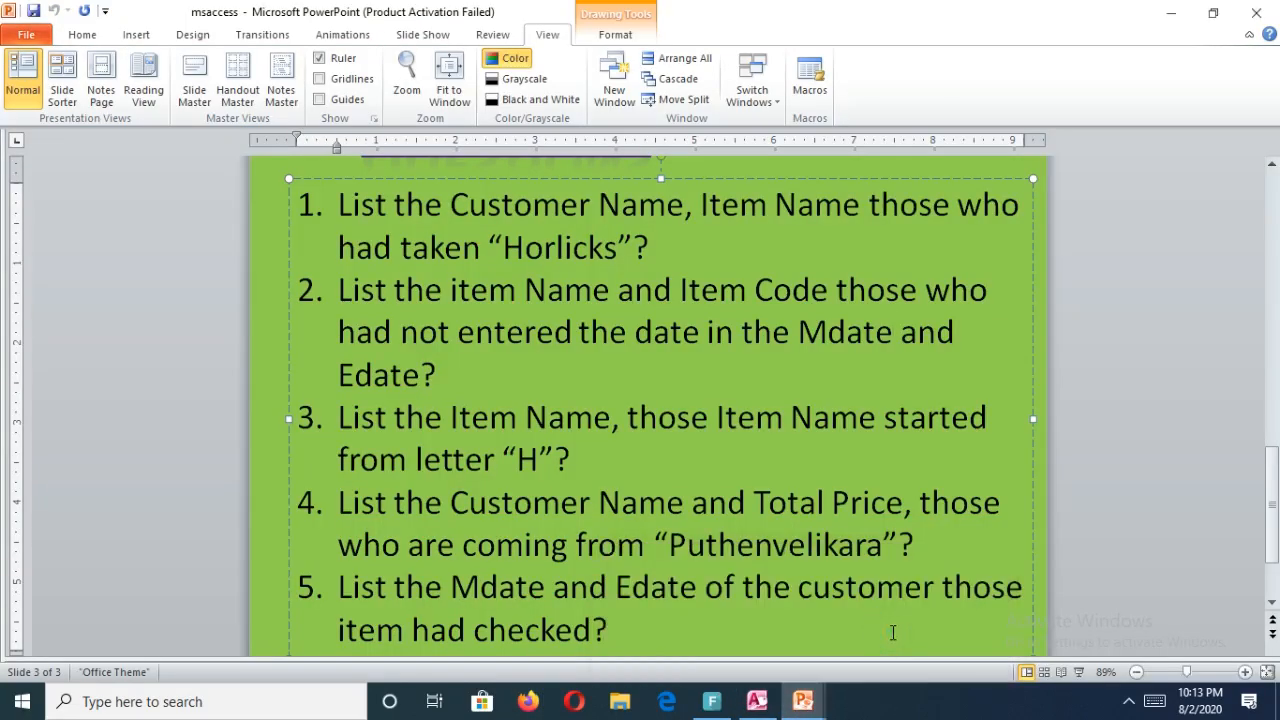
click(757, 701)
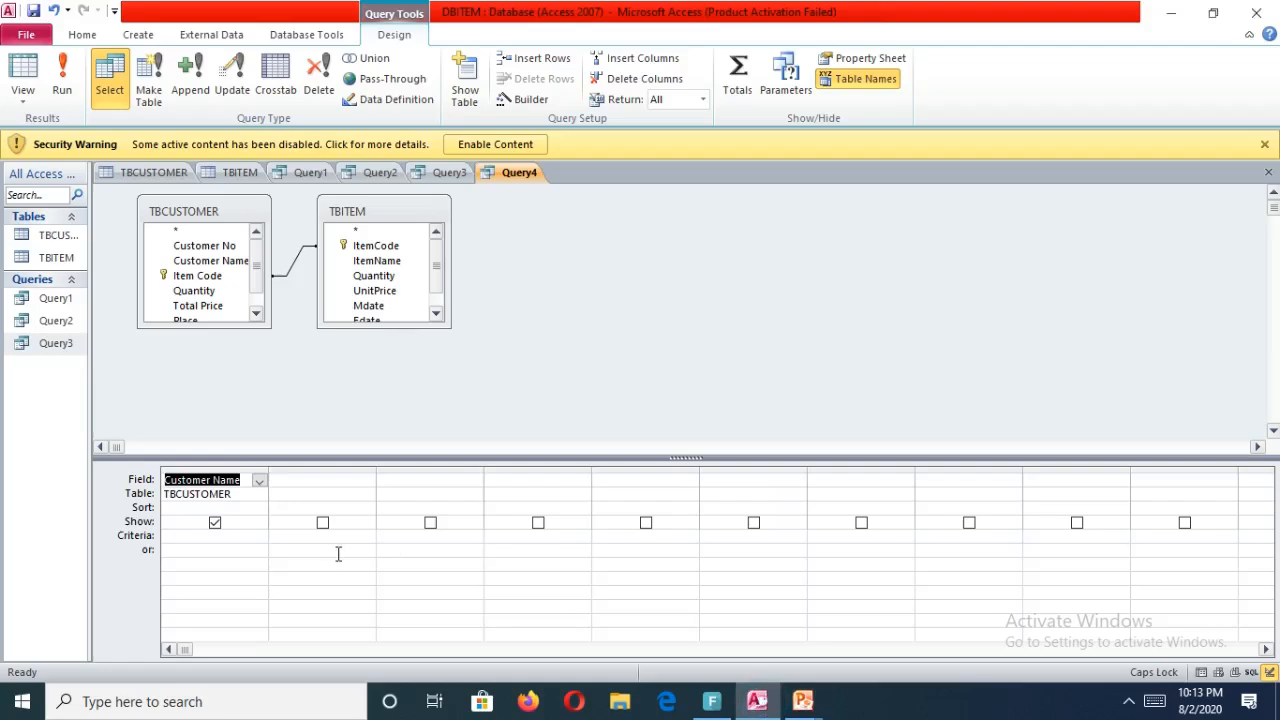
drag(200, 305, 360, 482)
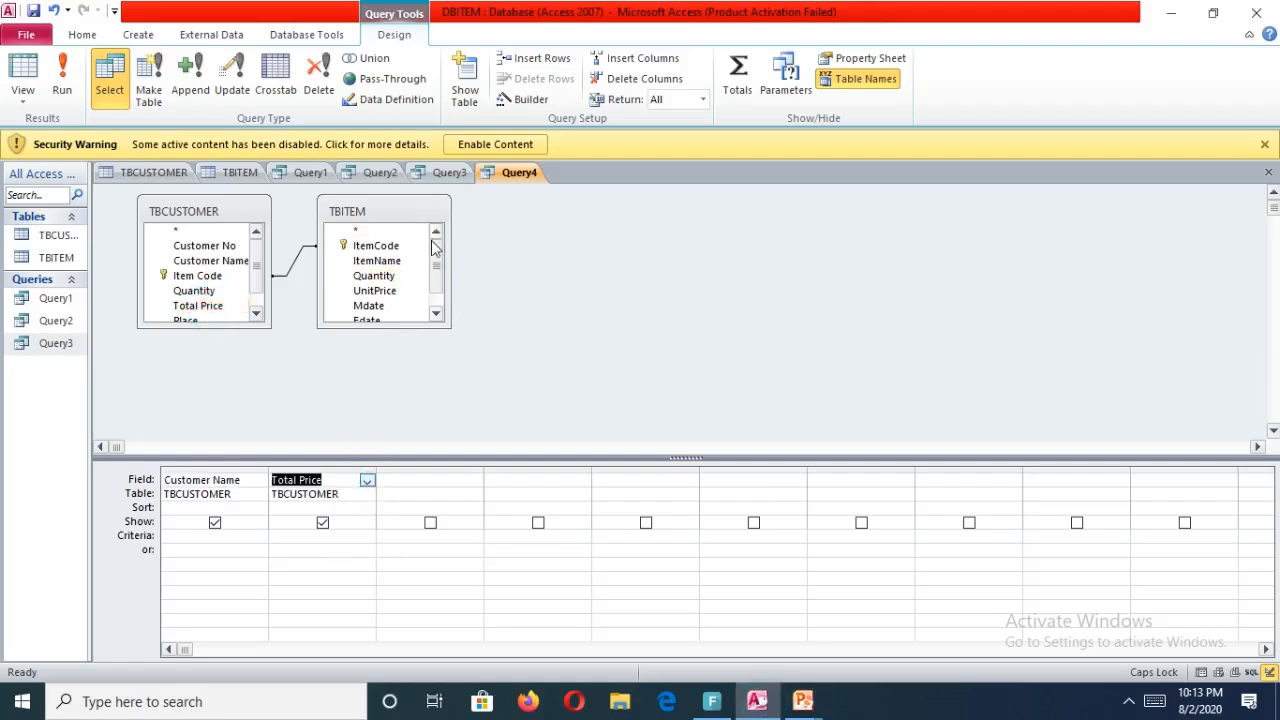
drag(435, 254, 441, 290)
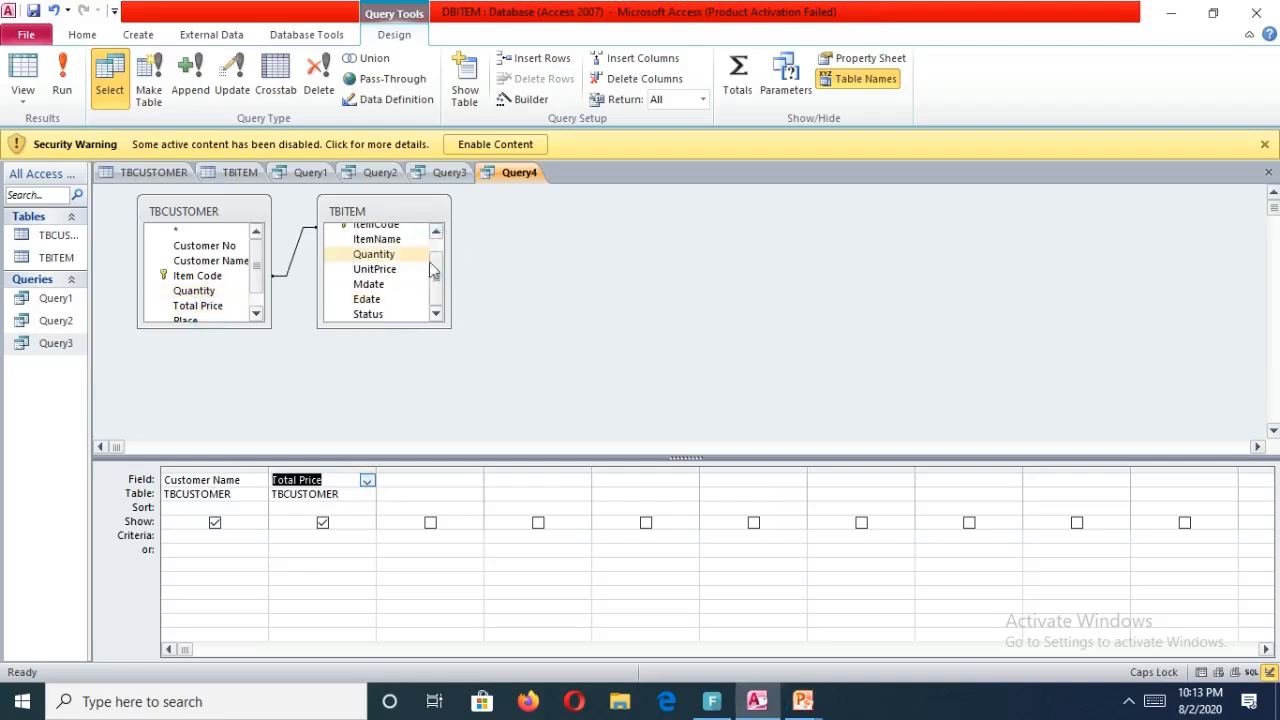
drag(252, 287, 415, 481)
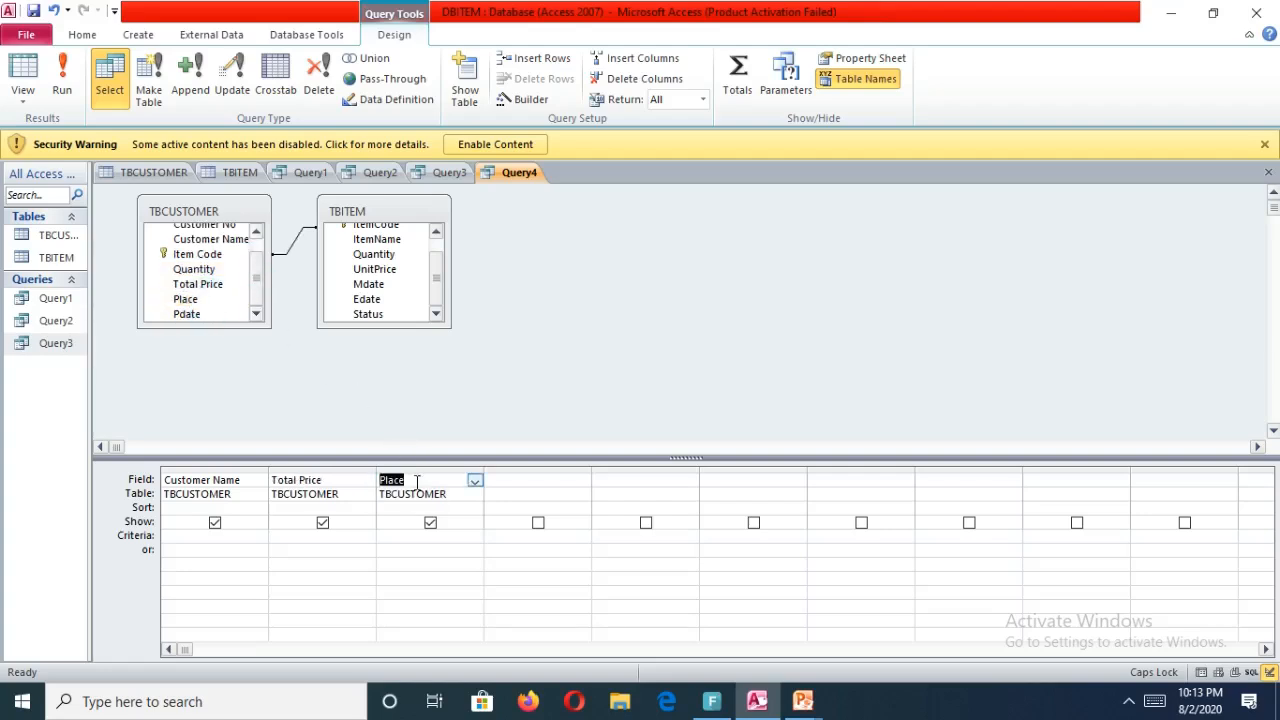
Set the Place criterion to "PUTHENVELIKARA", then close and save the query under its default name.
click(409, 545)
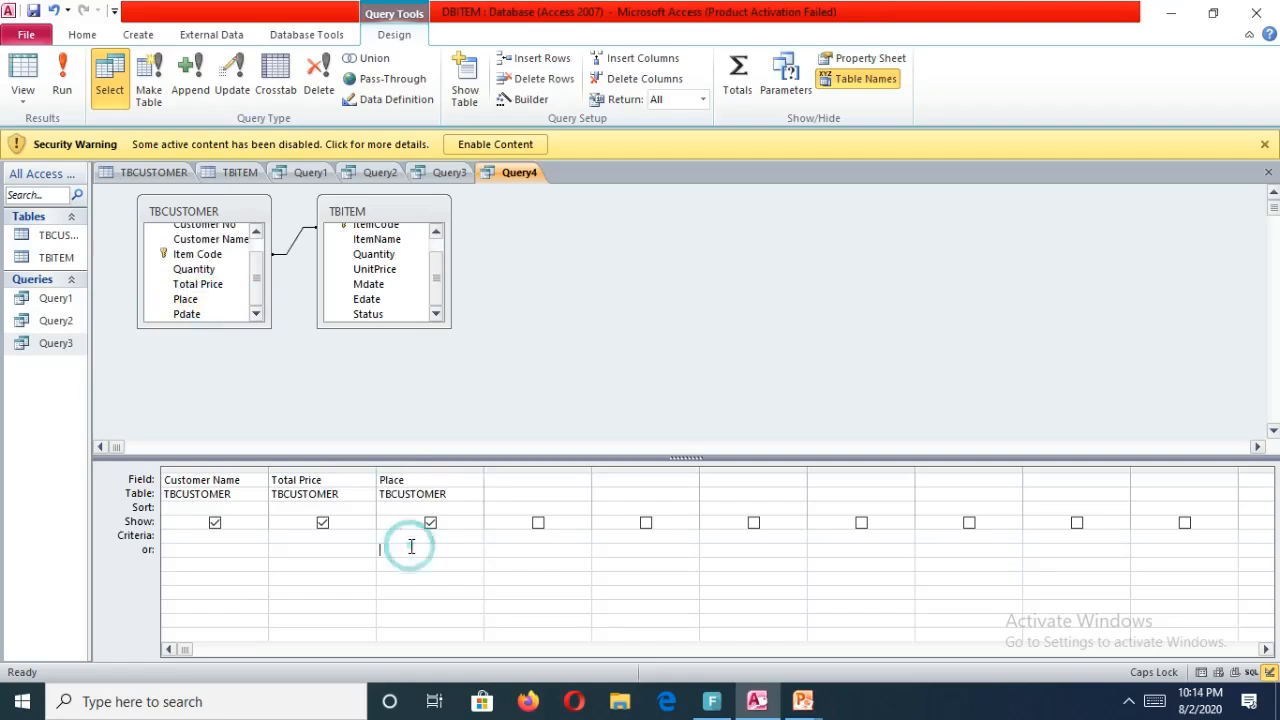
click(405, 534)
click(1268, 172)
click(570, 399)
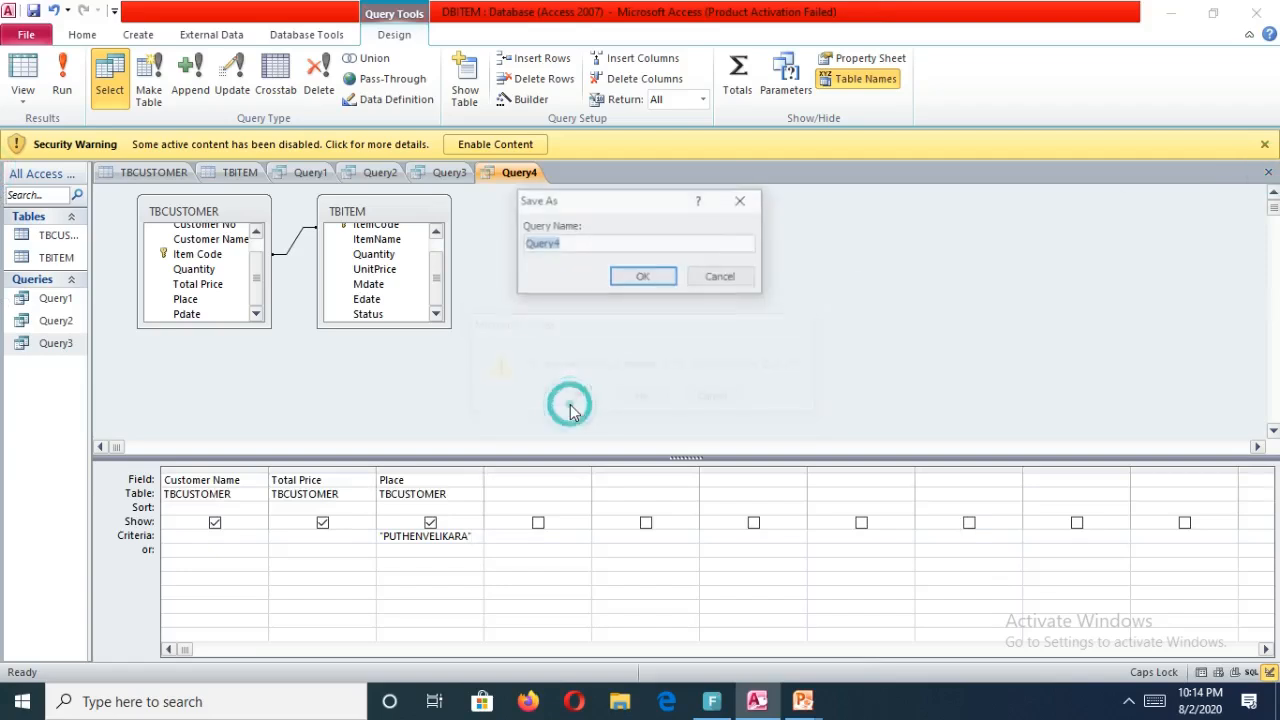
click(643, 277)
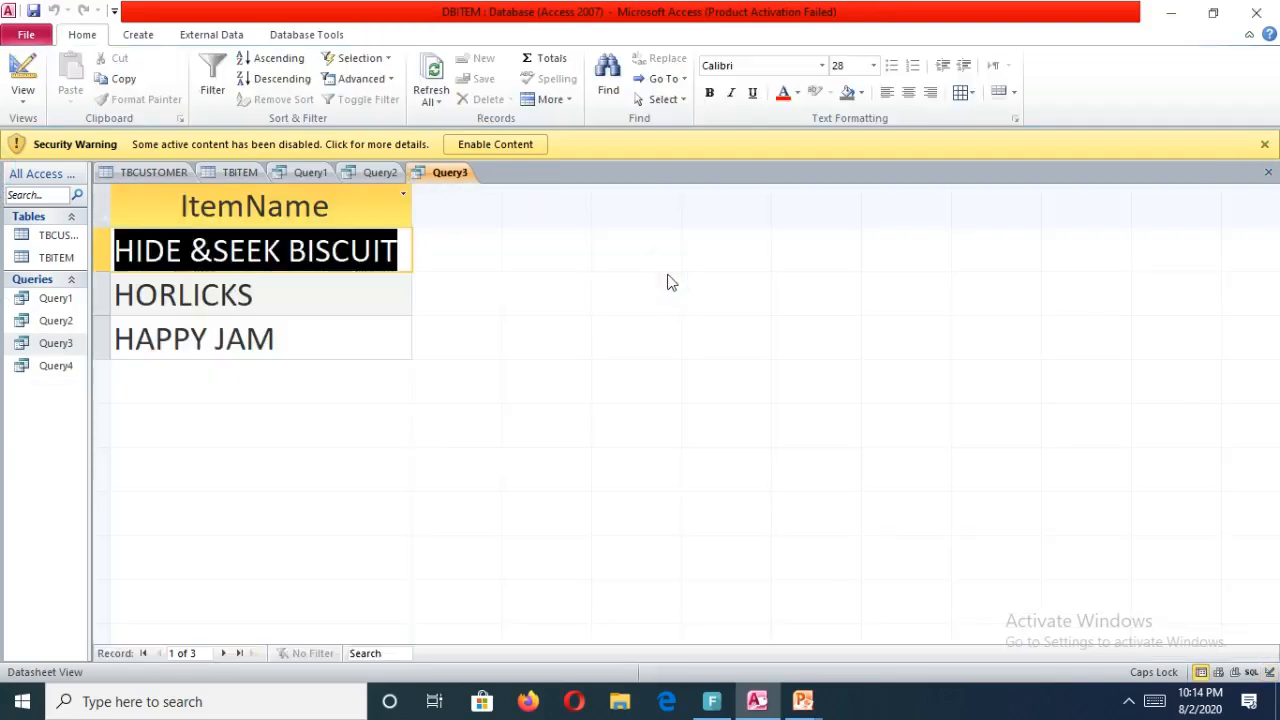
Open Query4 and set its datasheet font size to 36.
double_click(42, 366)
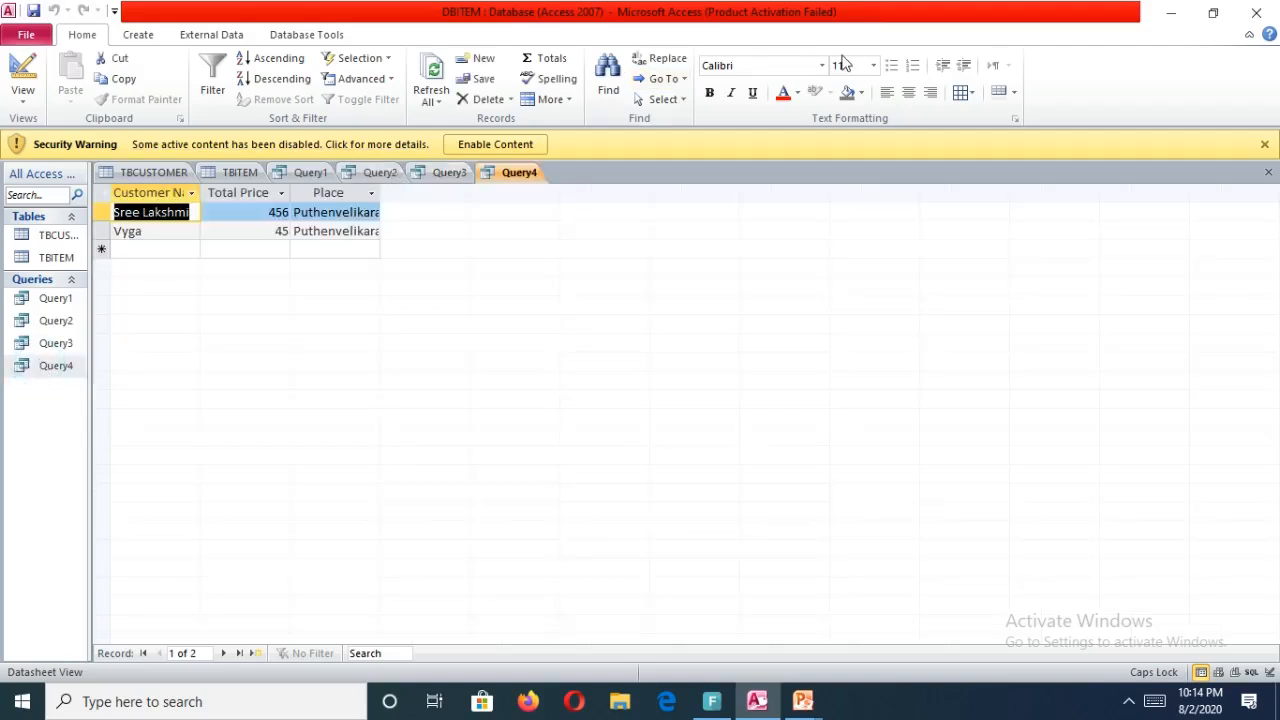
click(874, 65)
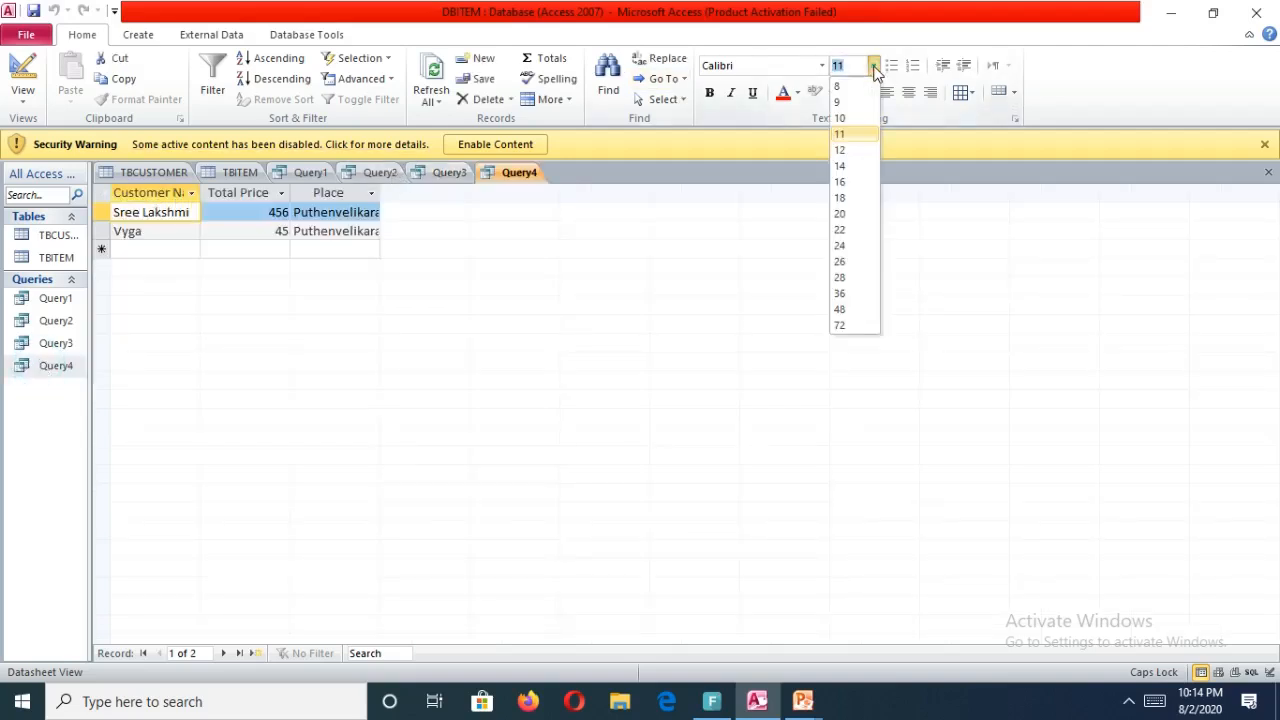
click(849, 294)
right_click(849, 295)
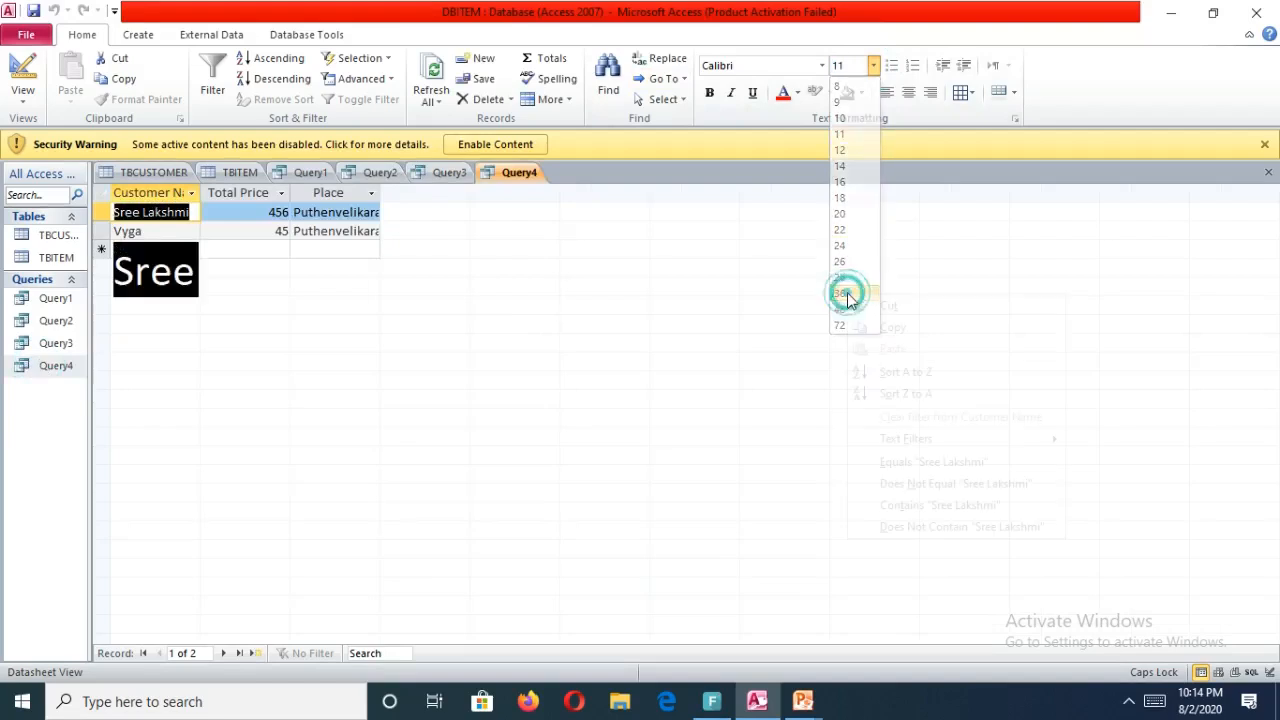
click(377, 196)
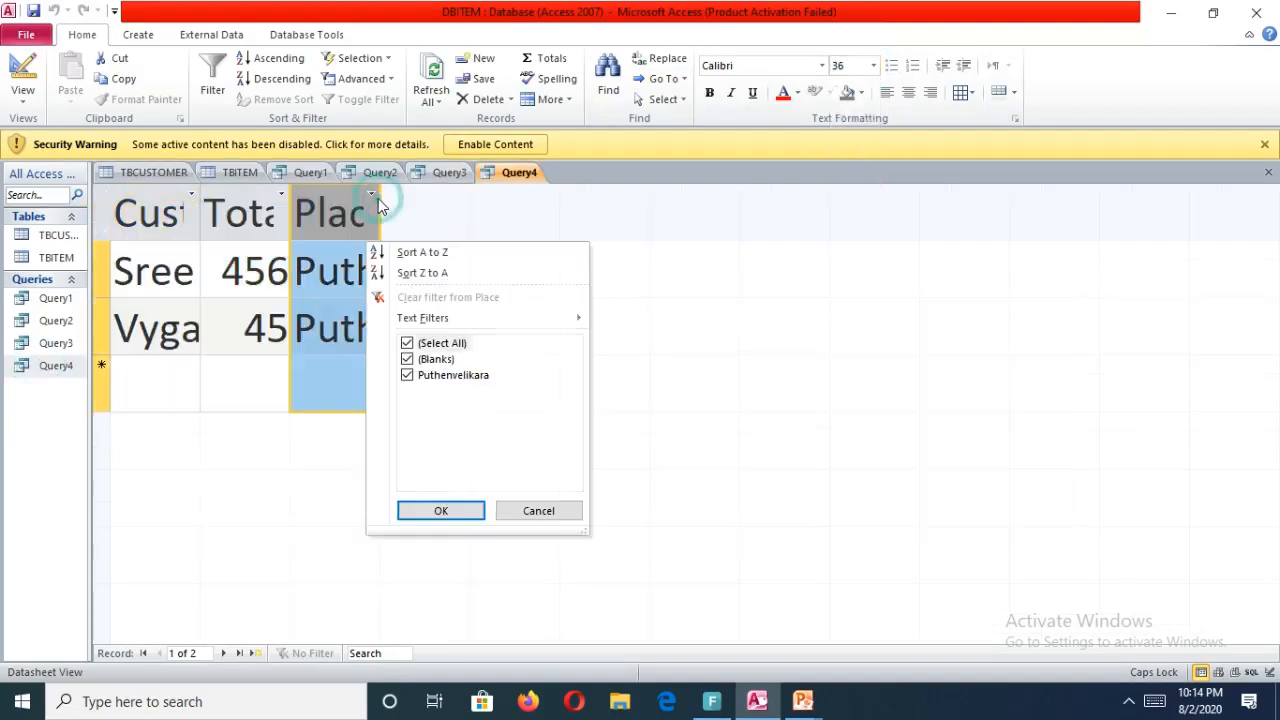
click(551, 514)
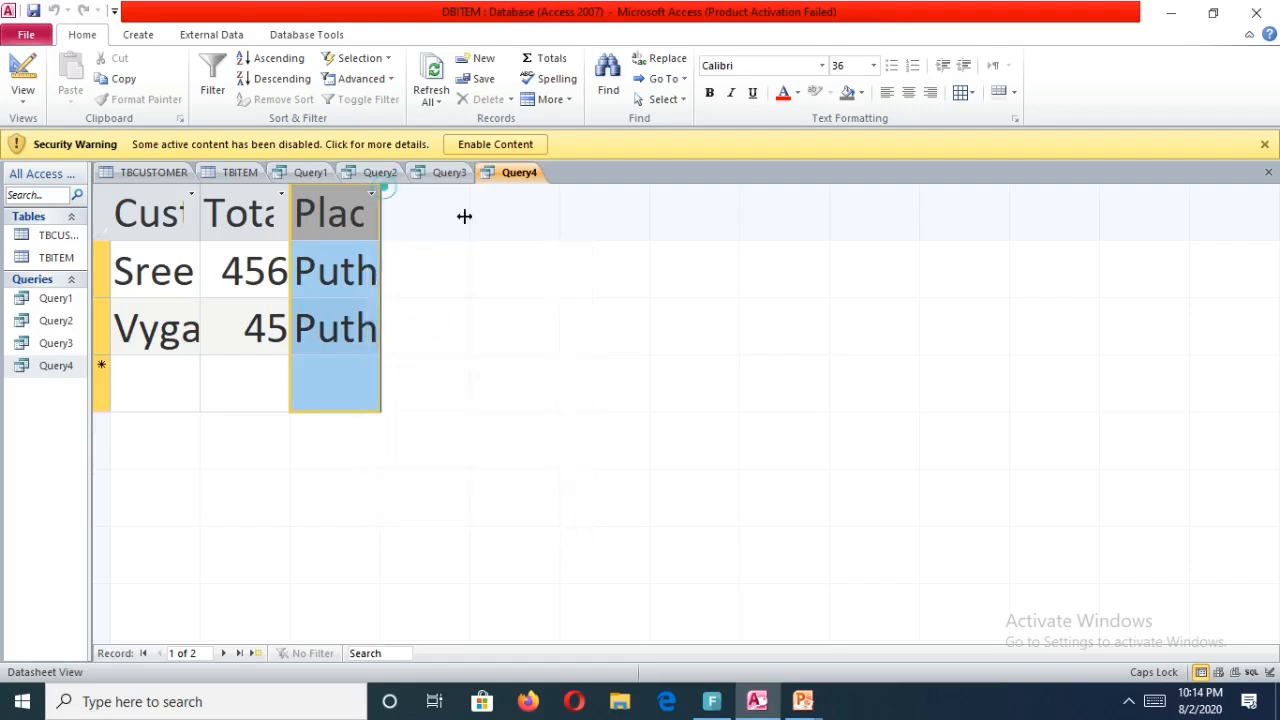
Widen the Customer Name, Total Price and Place columns so their contents show fully.
drag(380, 195, 560, 235)
drag(290, 190, 396, 188)
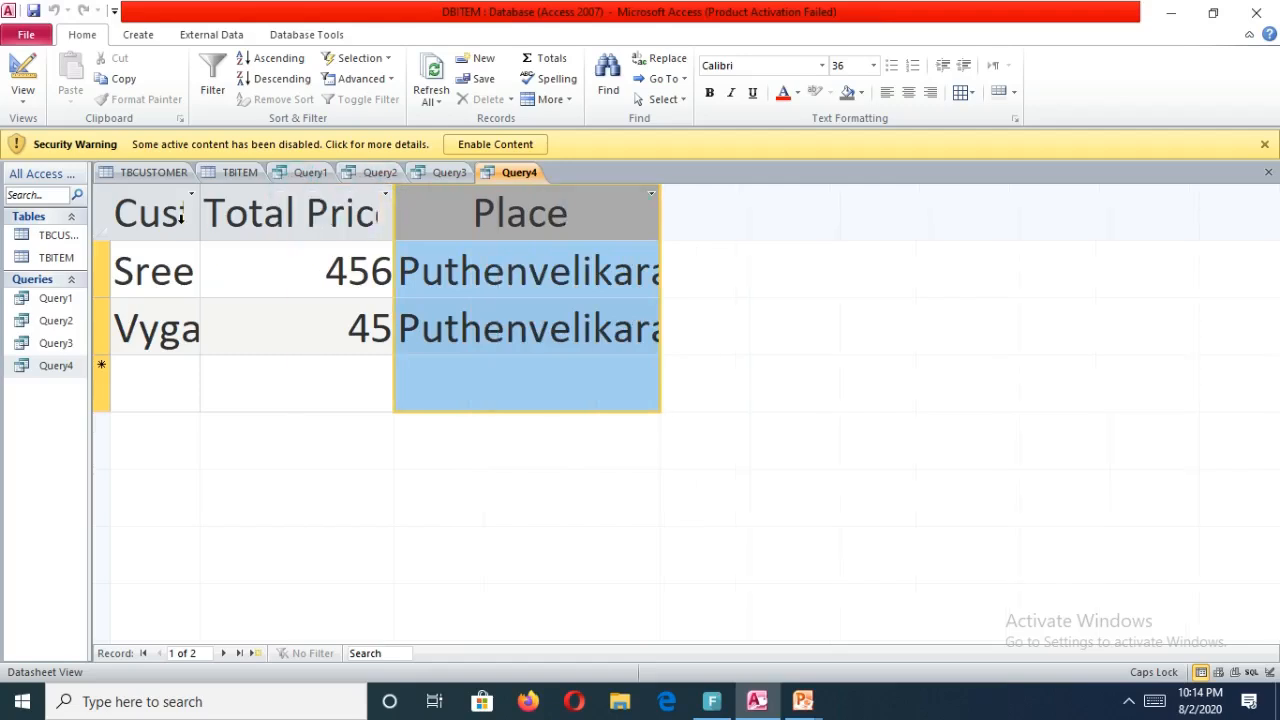
drag(204, 194, 360, 185)
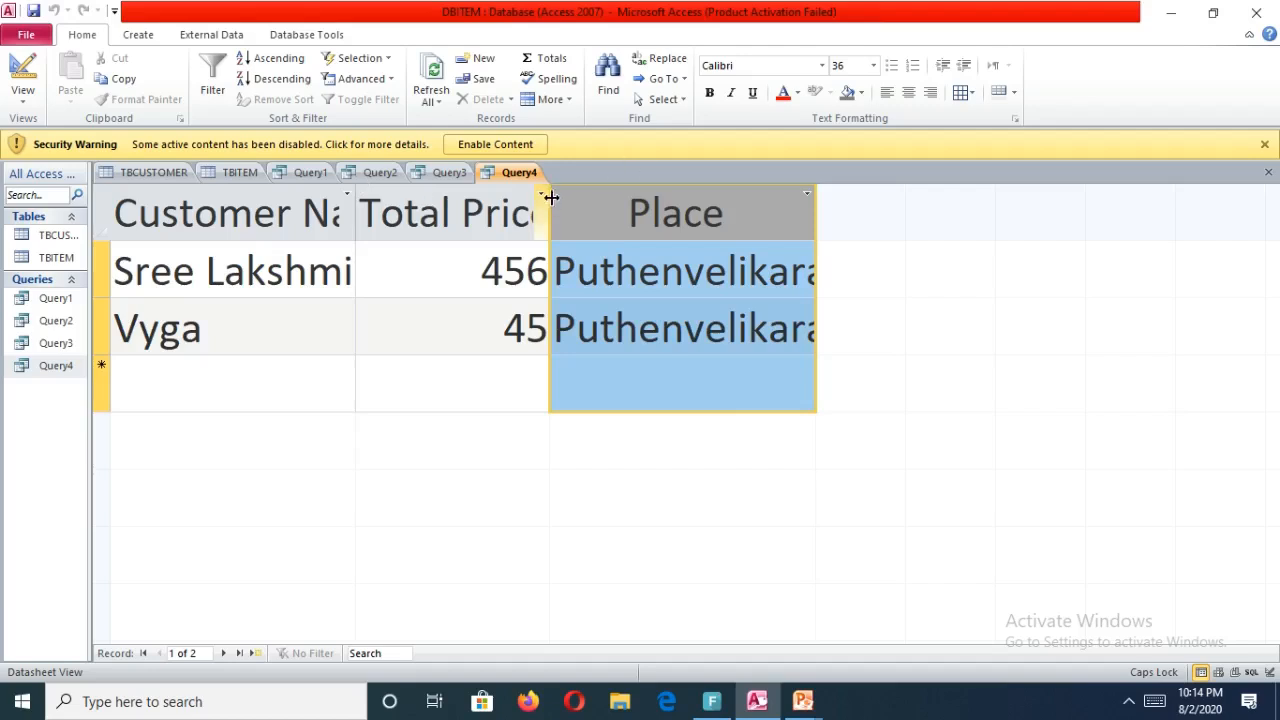
drag(548, 195, 675, 179)
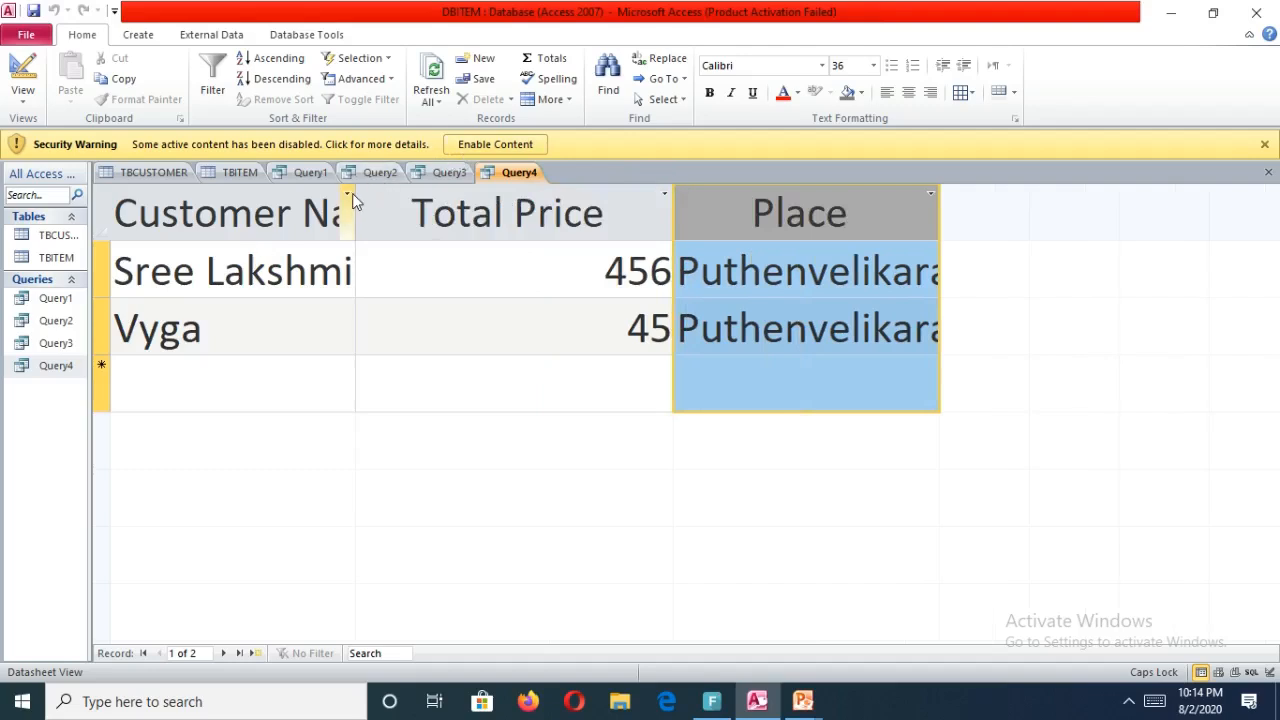
drag(355, 184, 403, 185)
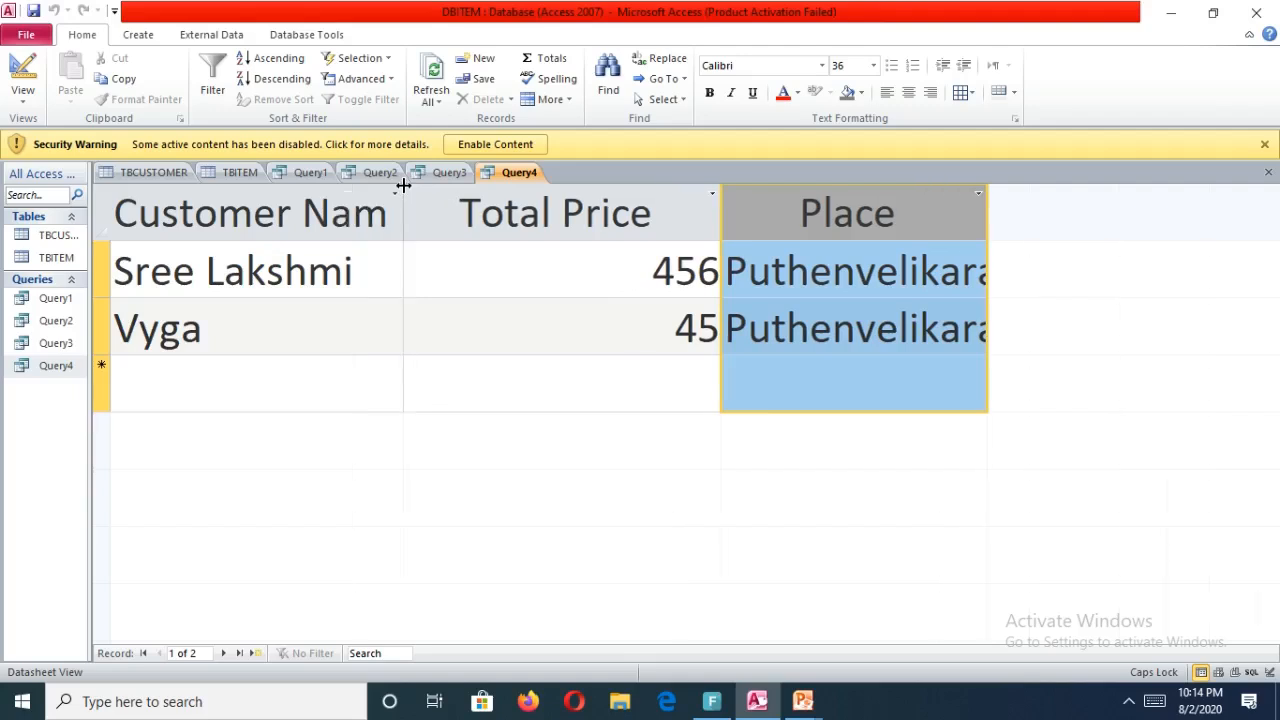
drag(986, 191, 1063, 183)
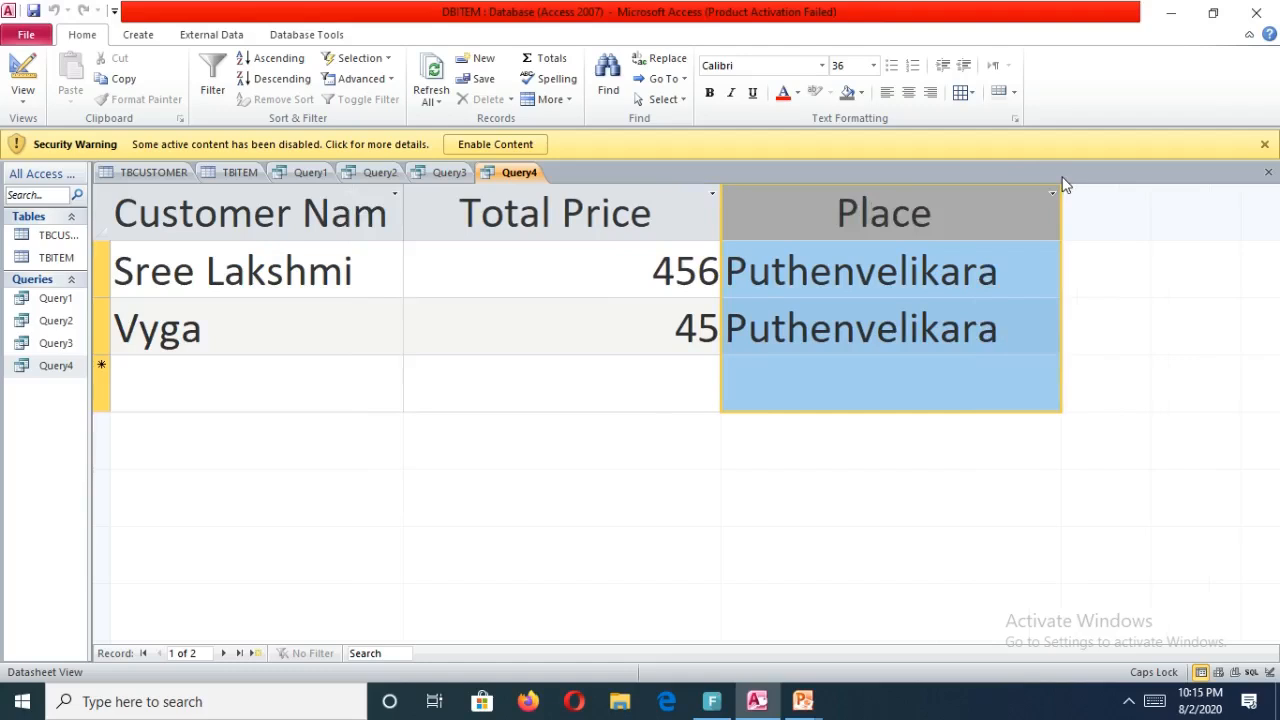
Create a new query in Design view with the TBCUSTOMER and TBITEM tables, joining Item Code to ItemCode.
click(151, 34)
click(264, 92)
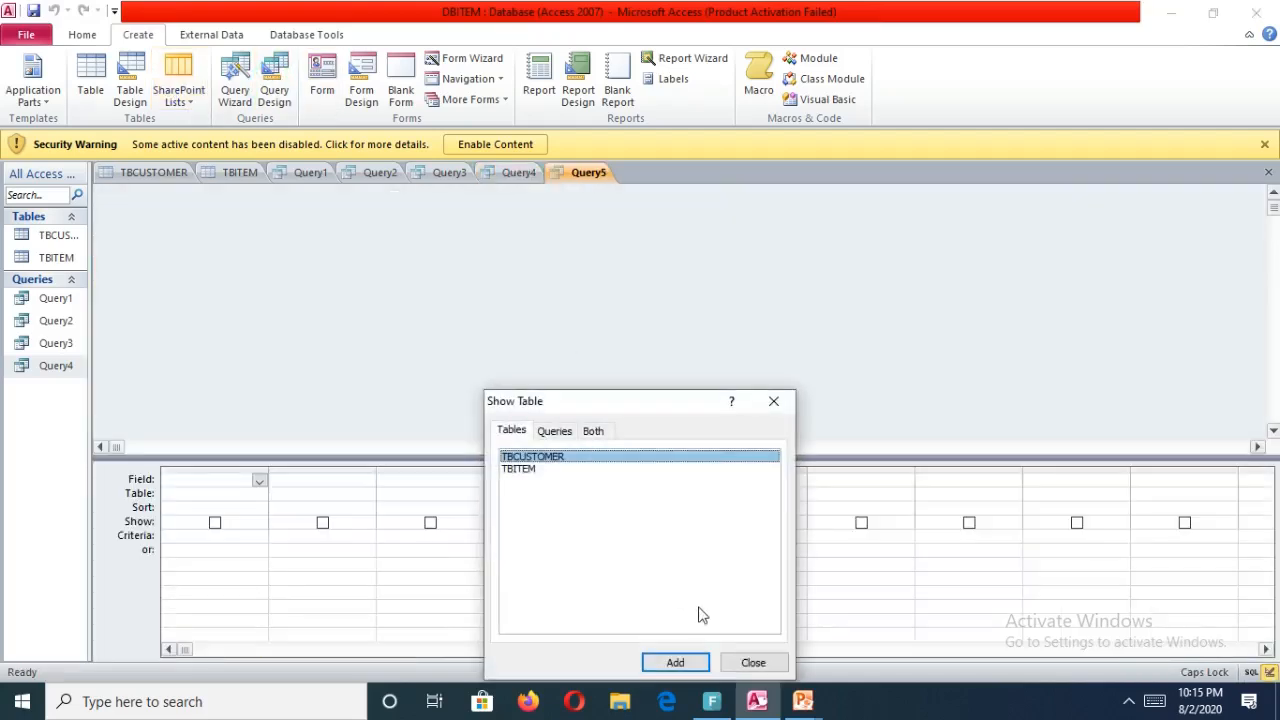
click(676, 663)
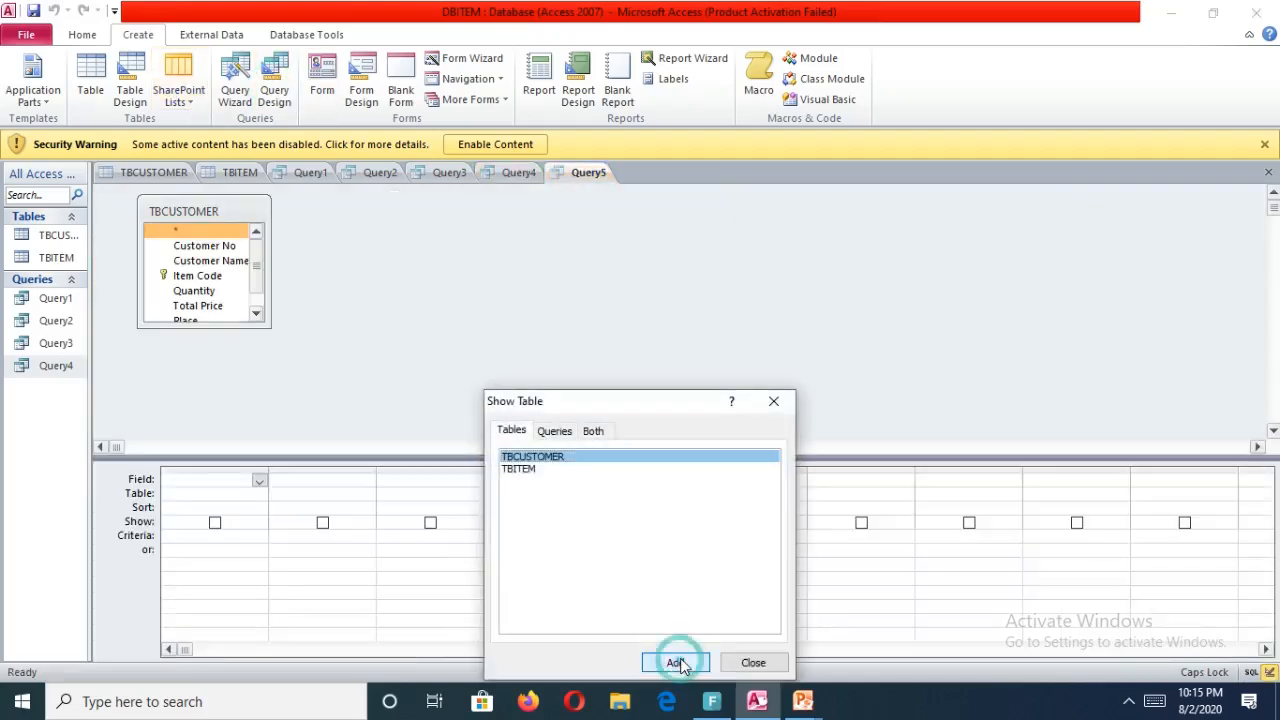
click(530, 469)
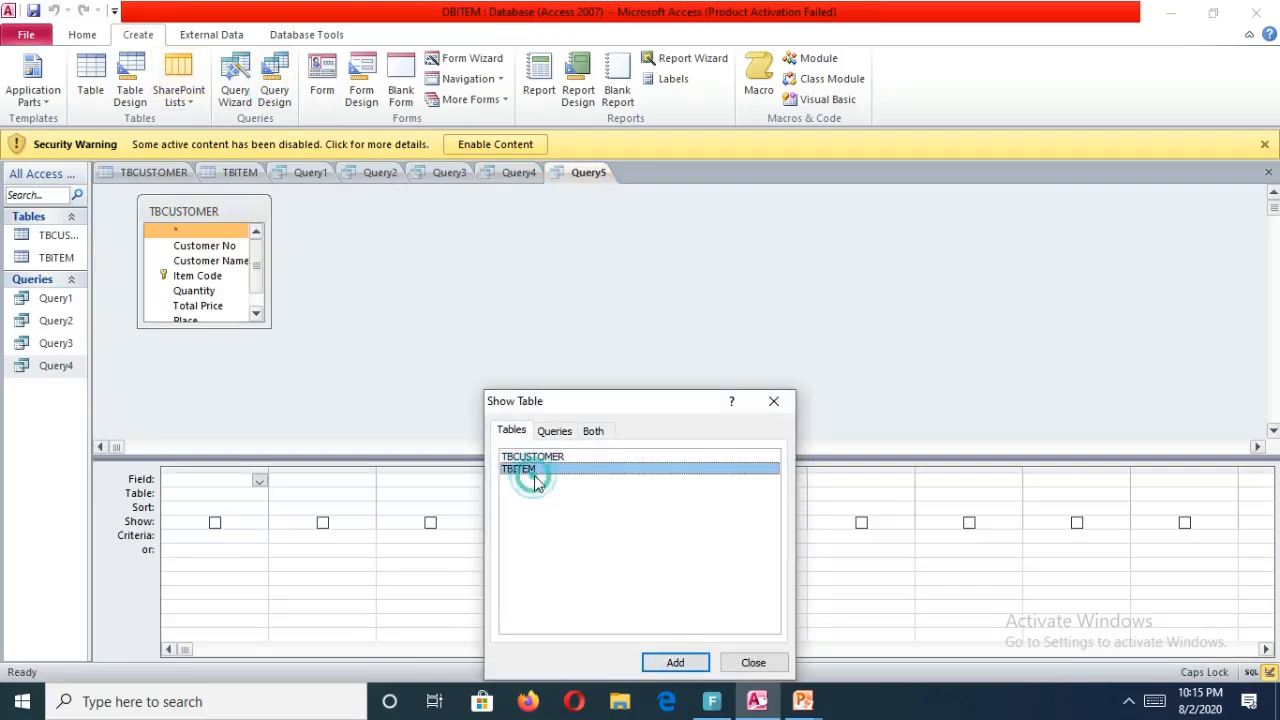
click(686, 665)
click(752, 663)
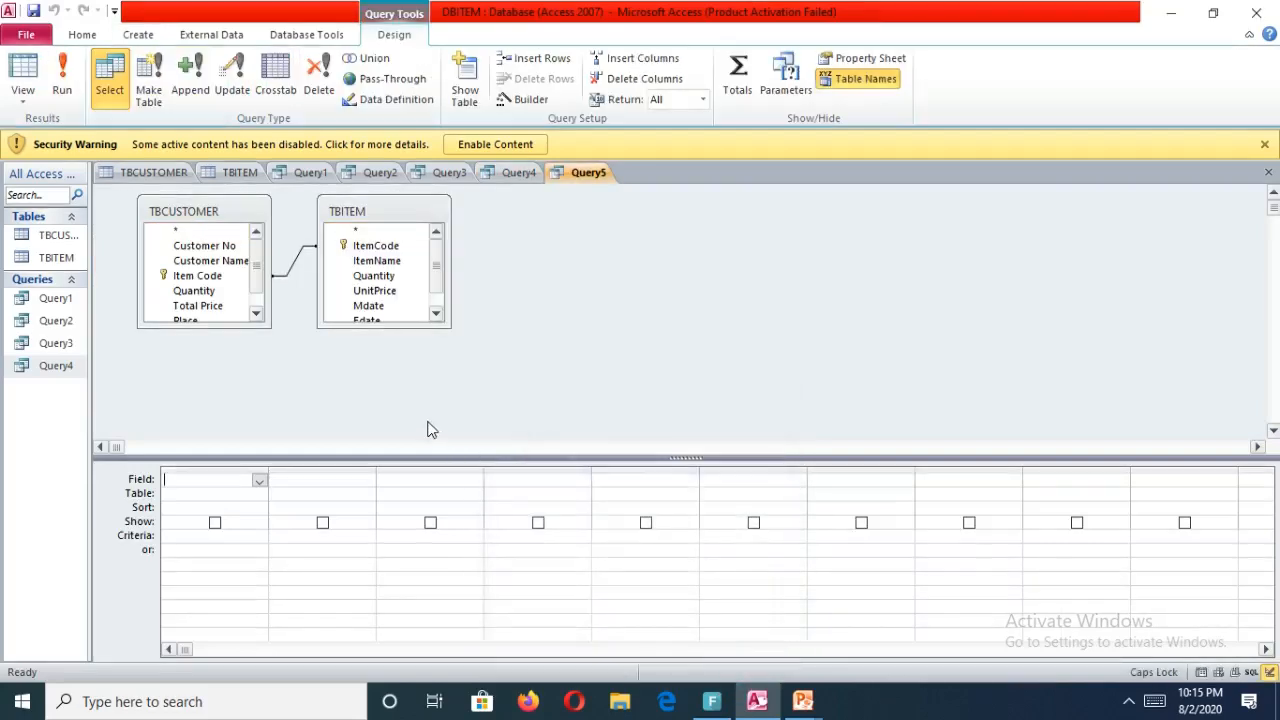
drag(220, 277, 348, 247)
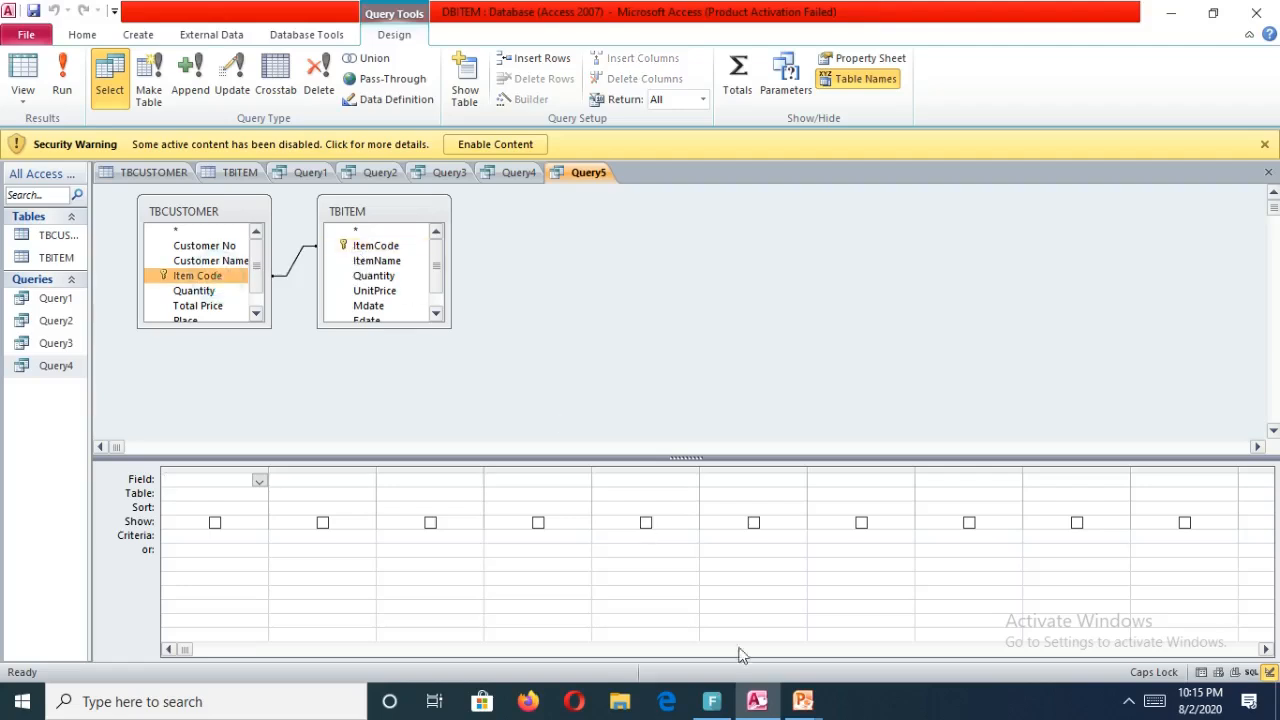
Check the question list in the msaccess PowerPoint presentation, then return to Access.
mouse_move(803, 702)
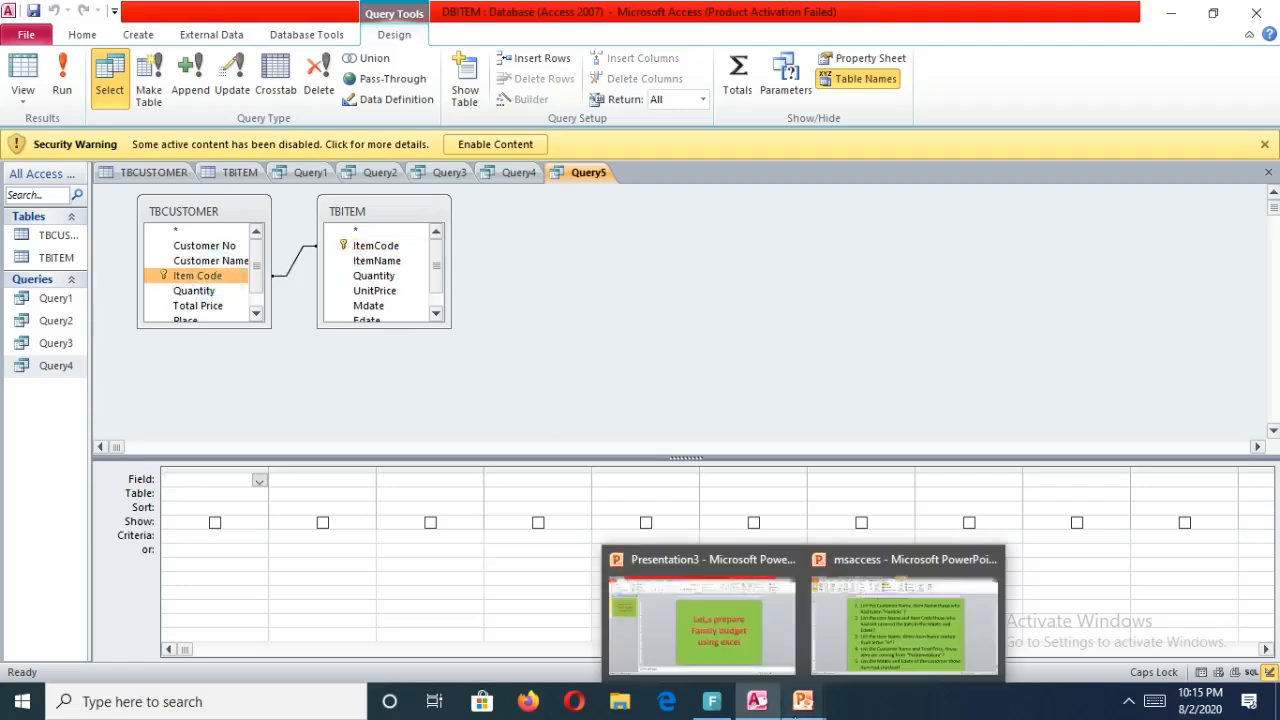
click(906, 621)
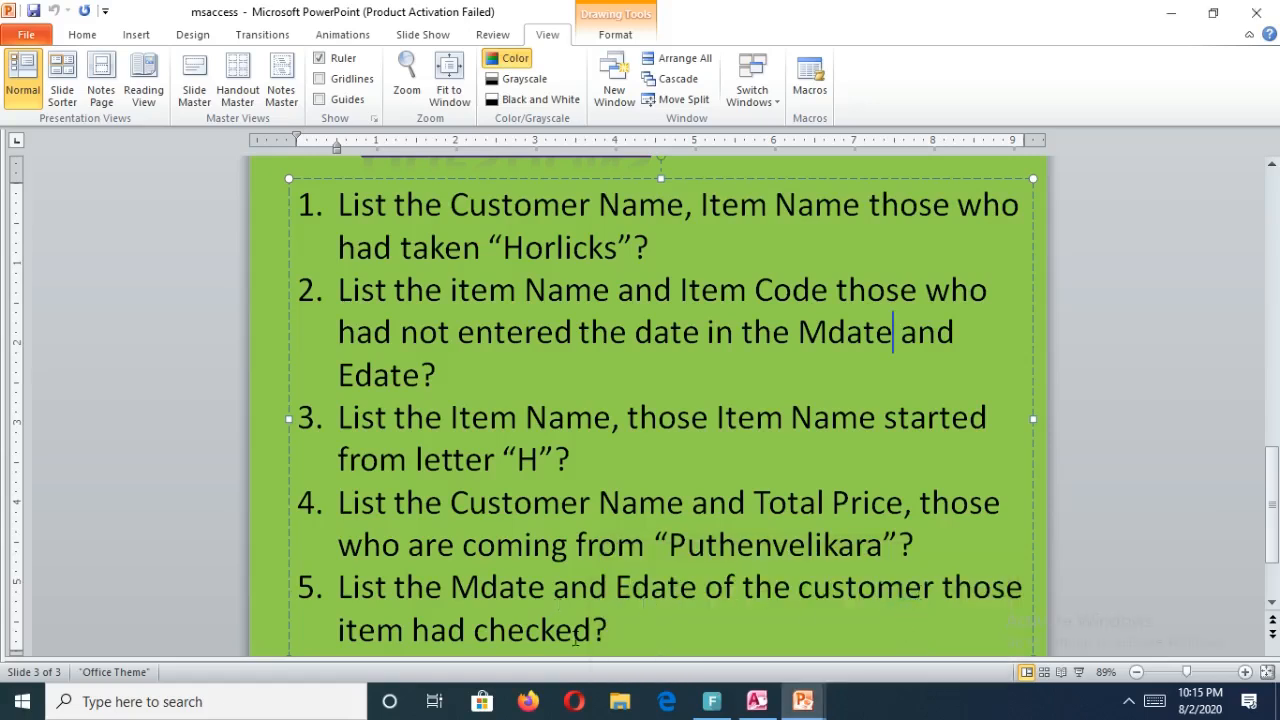
mouse_move(712, 702)
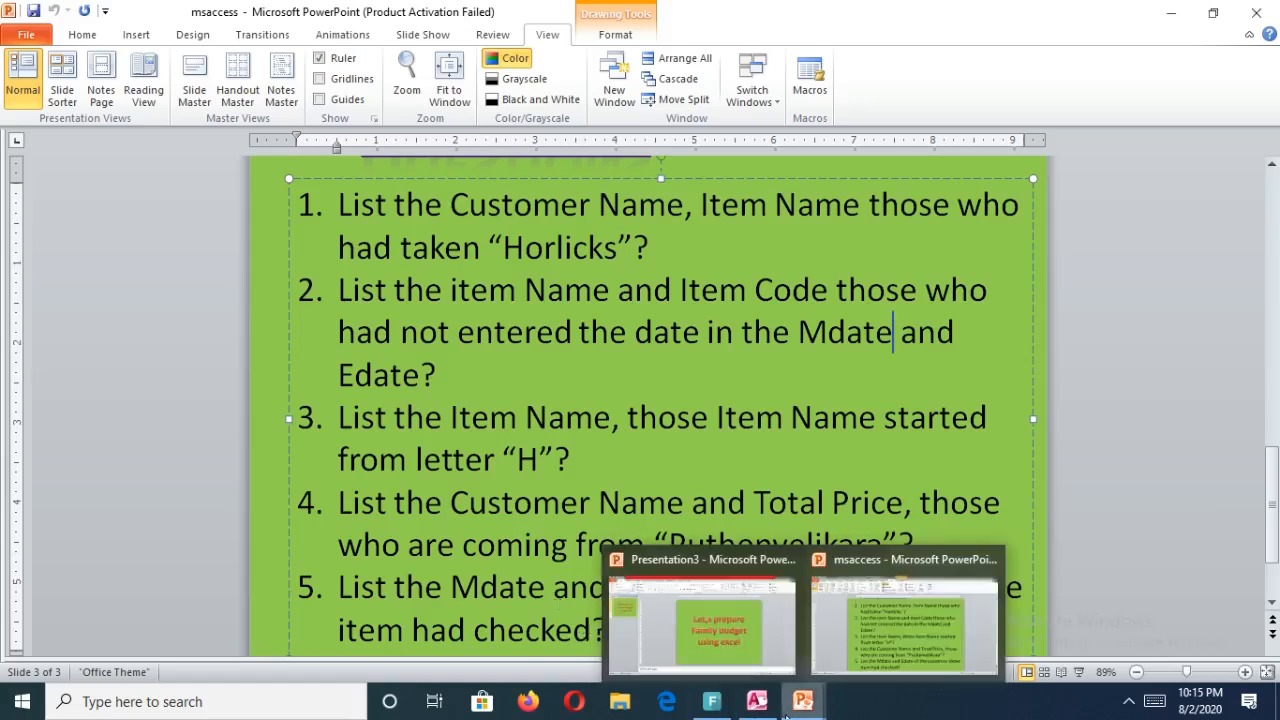
click(757, 702)
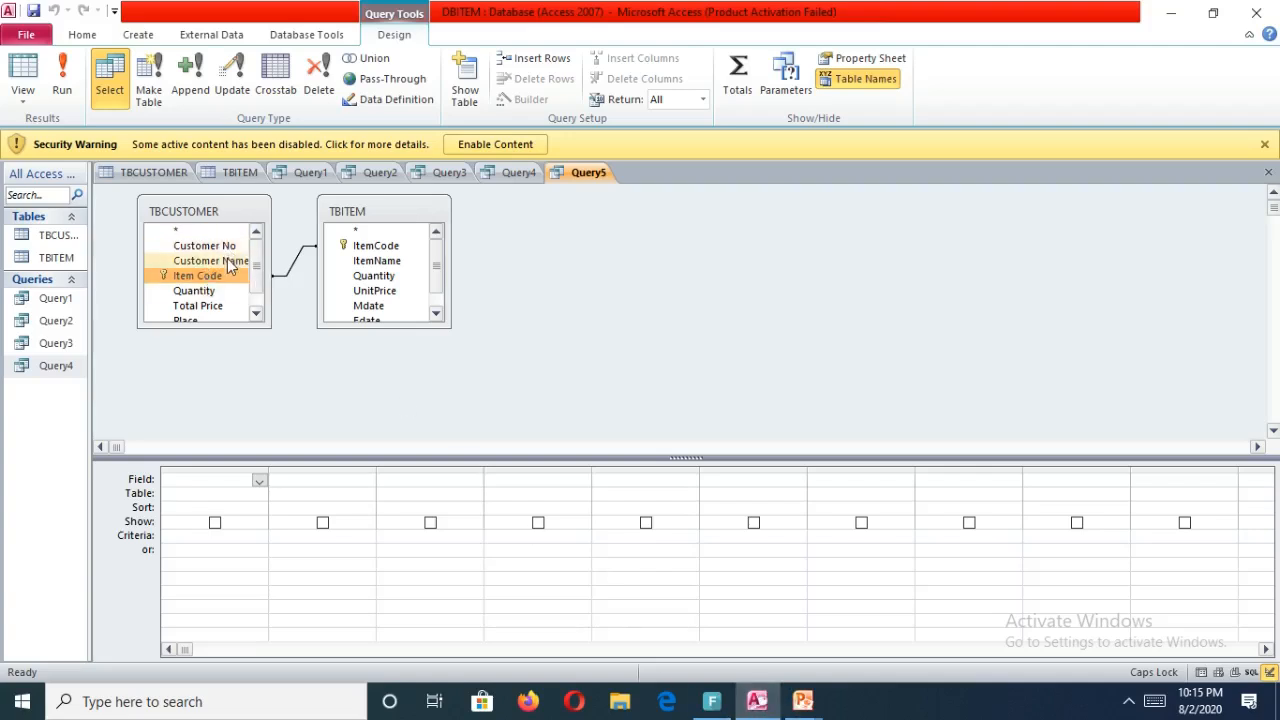
Add Customer Name from TBCUSTOMER and Mdate, Edate and Status from TBITEM to the query grid.
drag(229, 256, 206, 480)
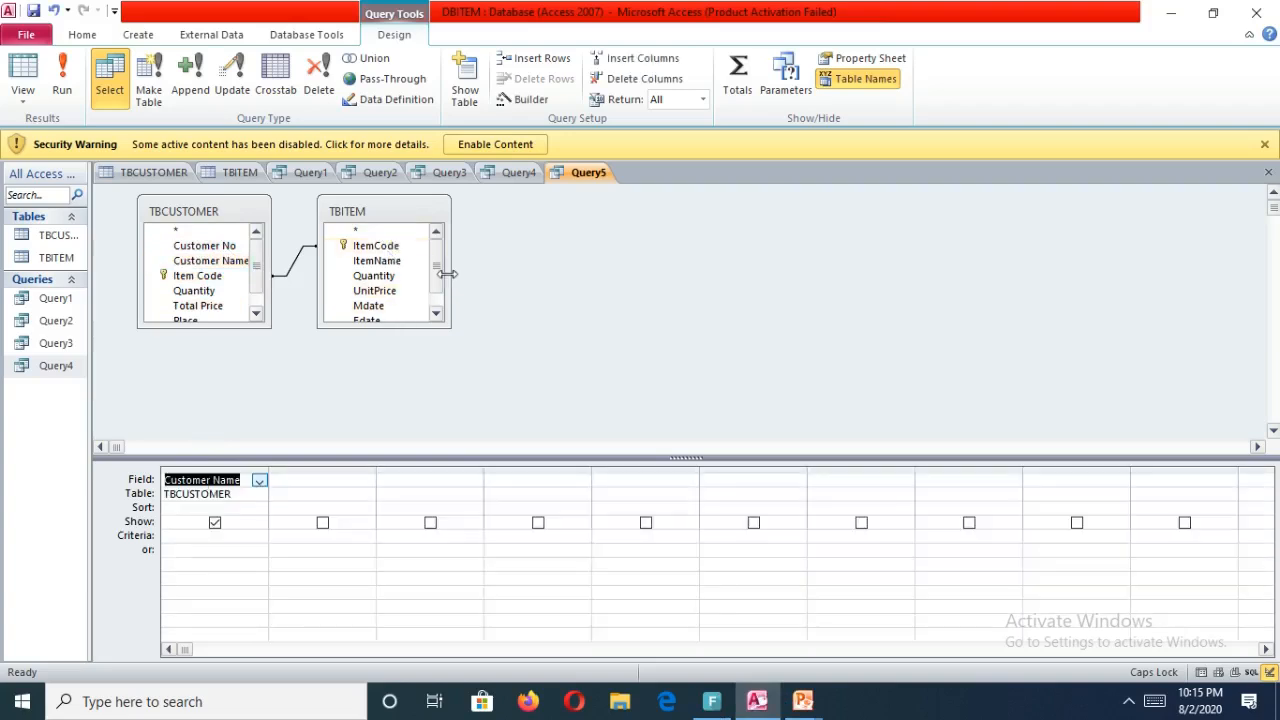
drag(437, 277, 437, 325)
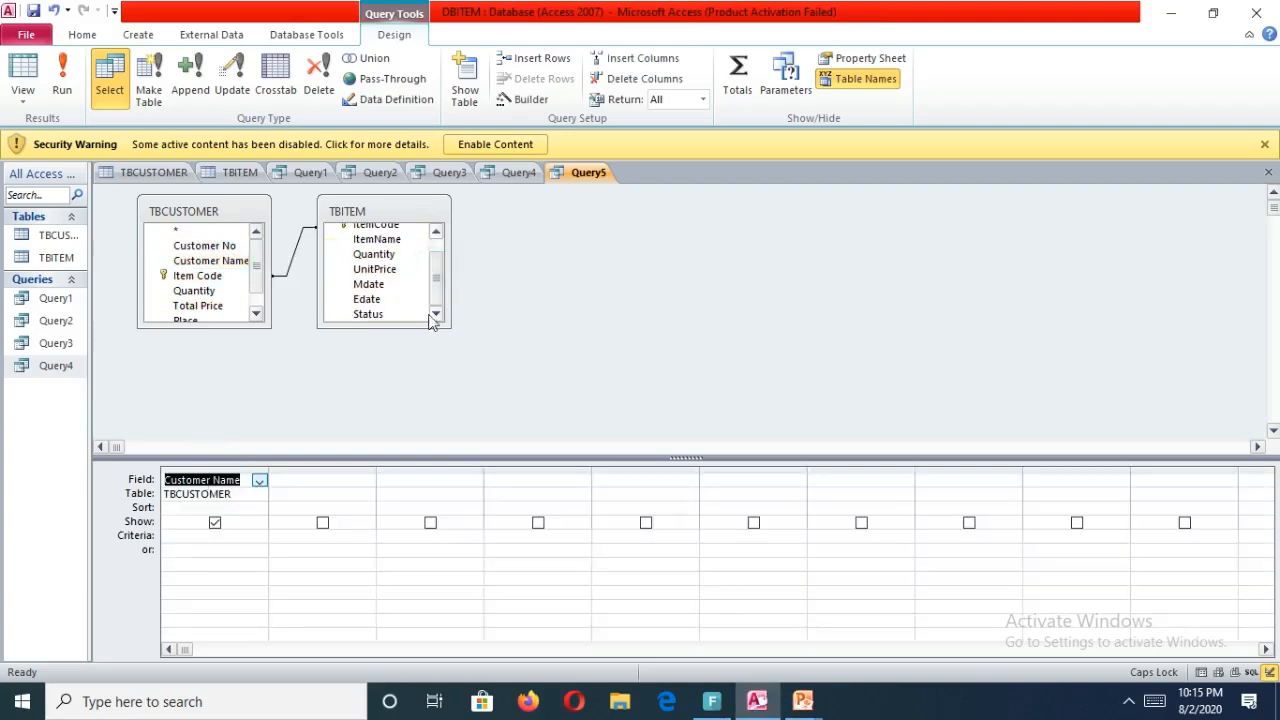
drag(405, 285, 321, 480)
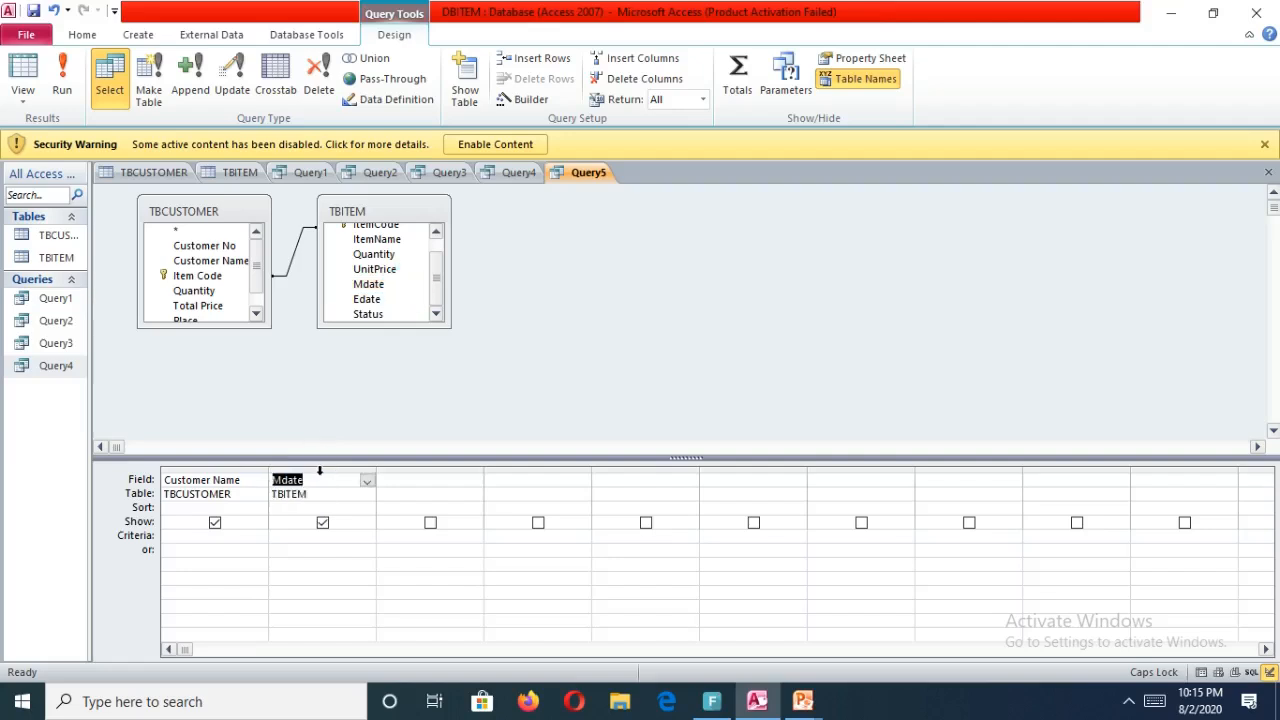
drag(392, 300, 410, 484)
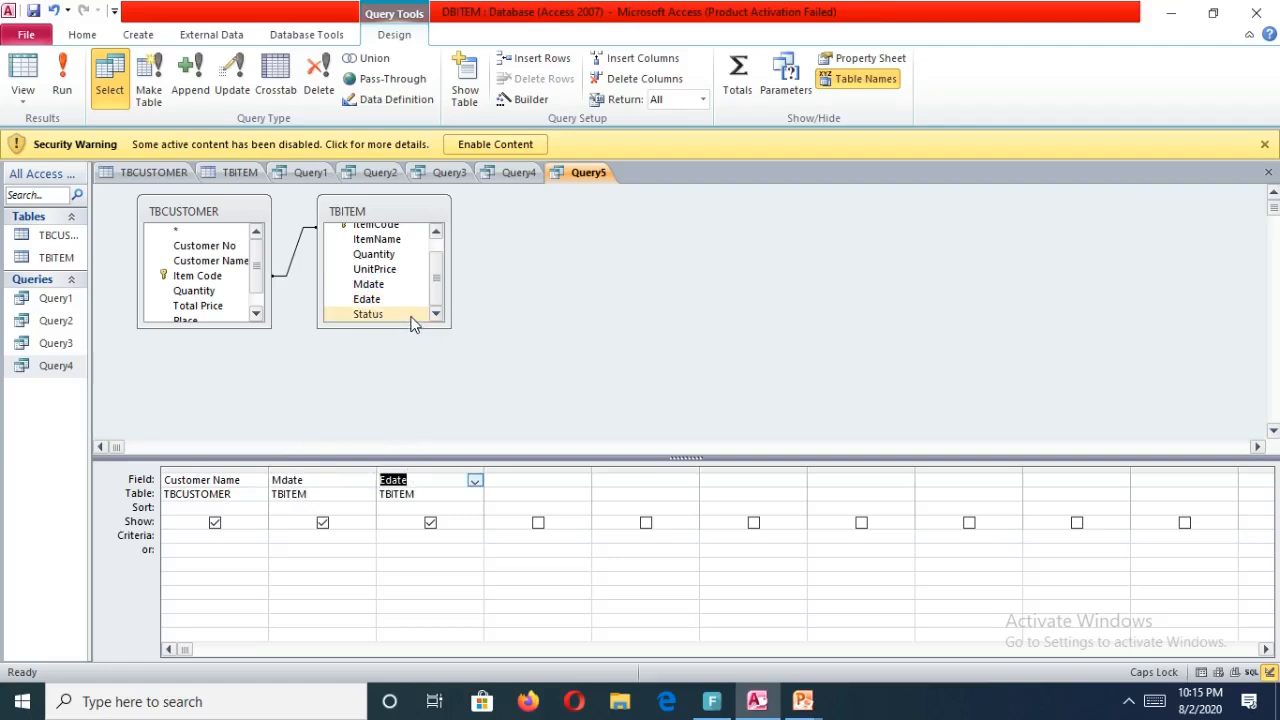
click(411, 317)
drag(415, 318, 545, 476)
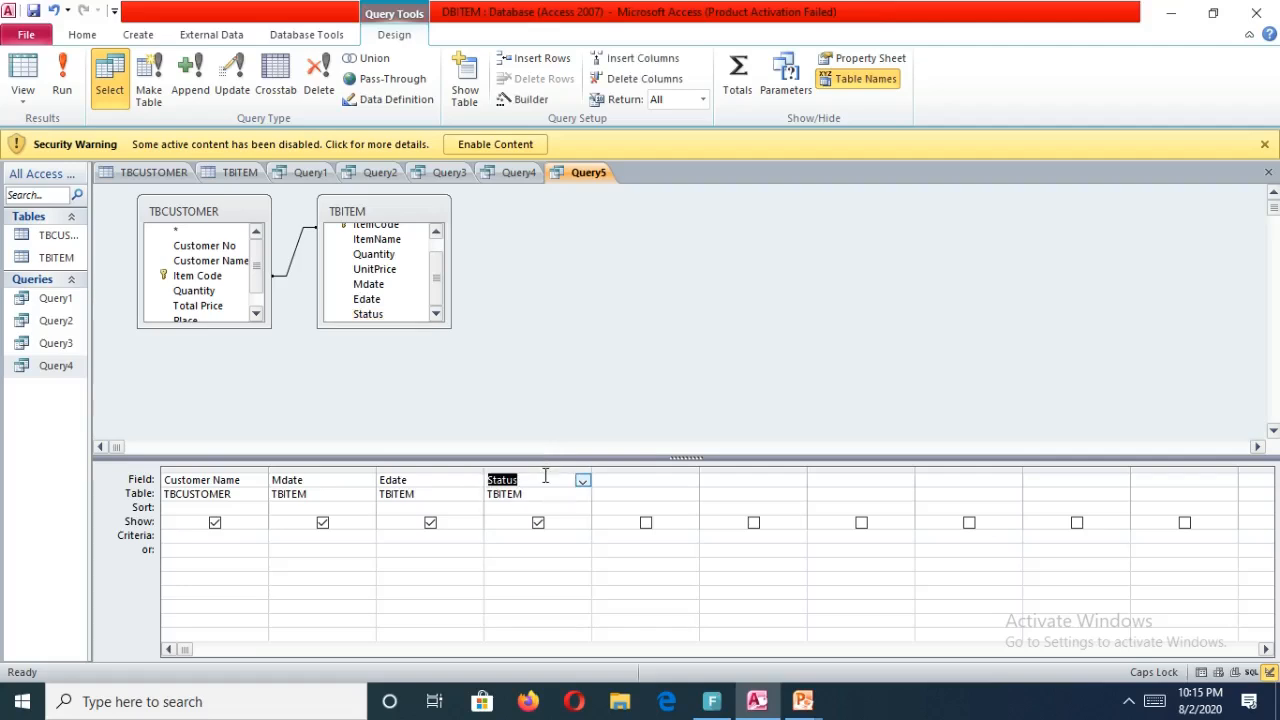
Set the Status field's criterion to YES.
click(545, 476)
click(523, 537)
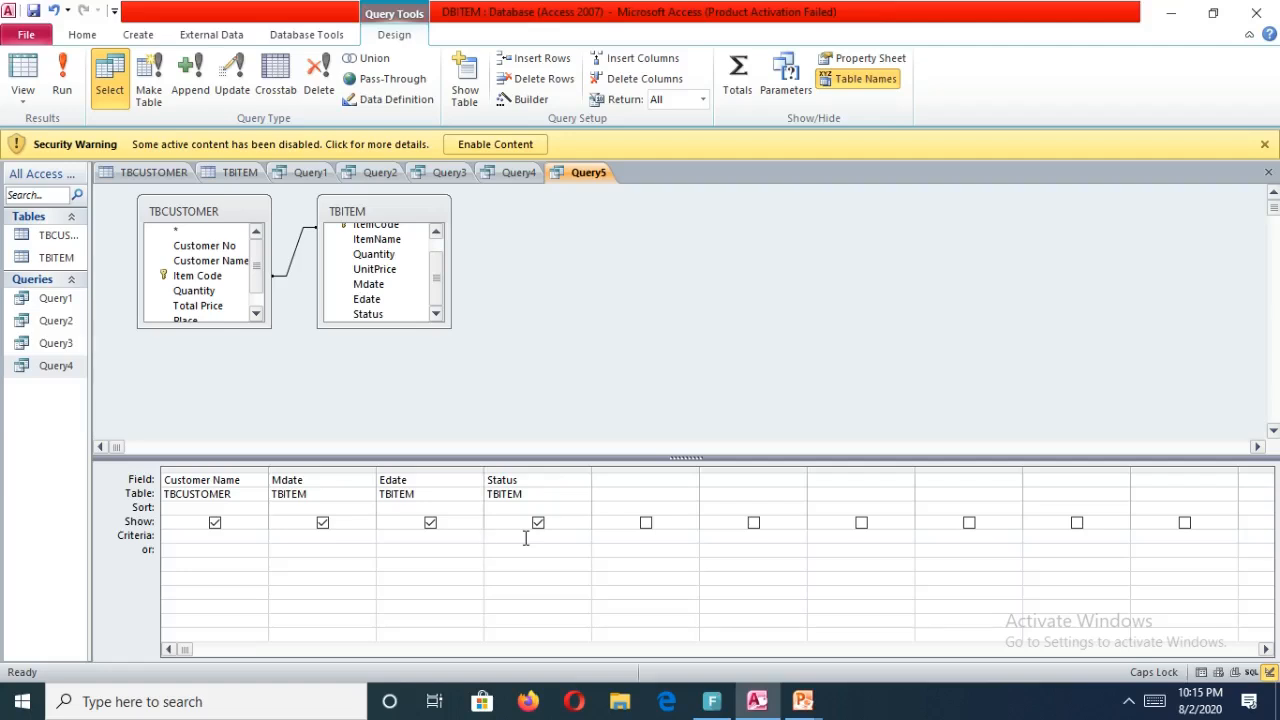
text(YES)
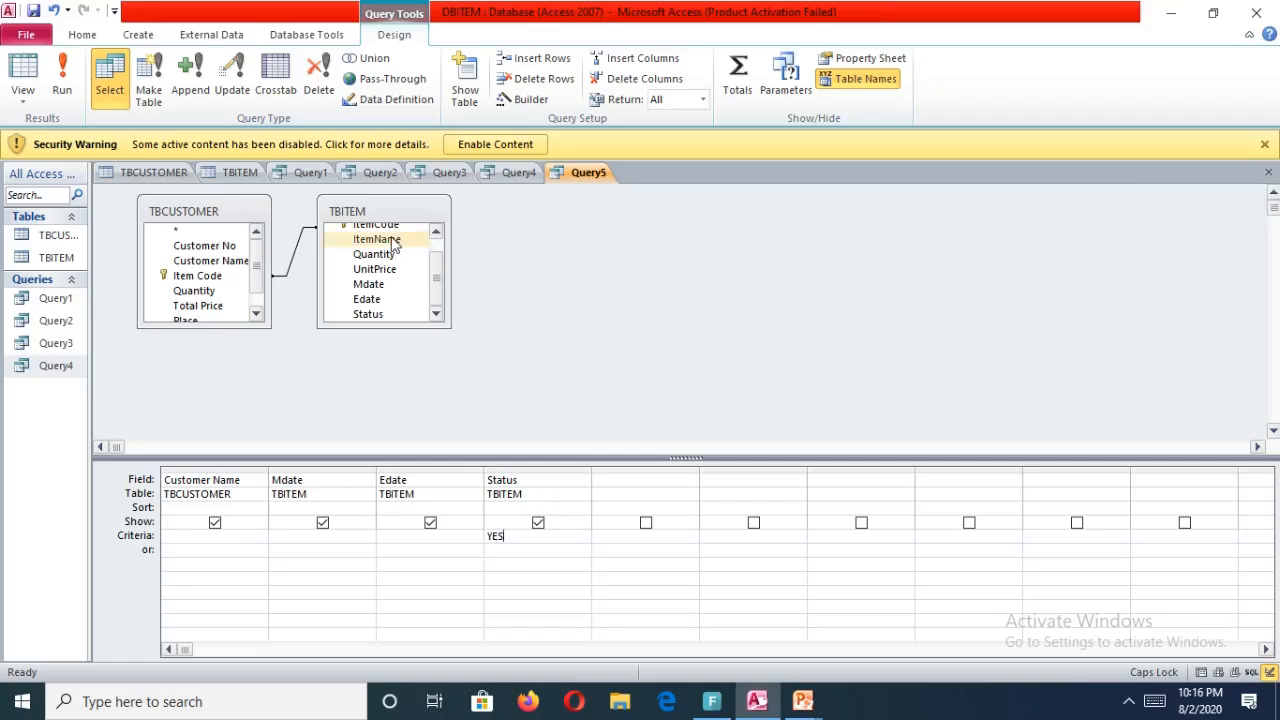
Re-link Item Code to ItemCode, then close and save the query under the default name Query5.
drag(190, 277, 378, 246)
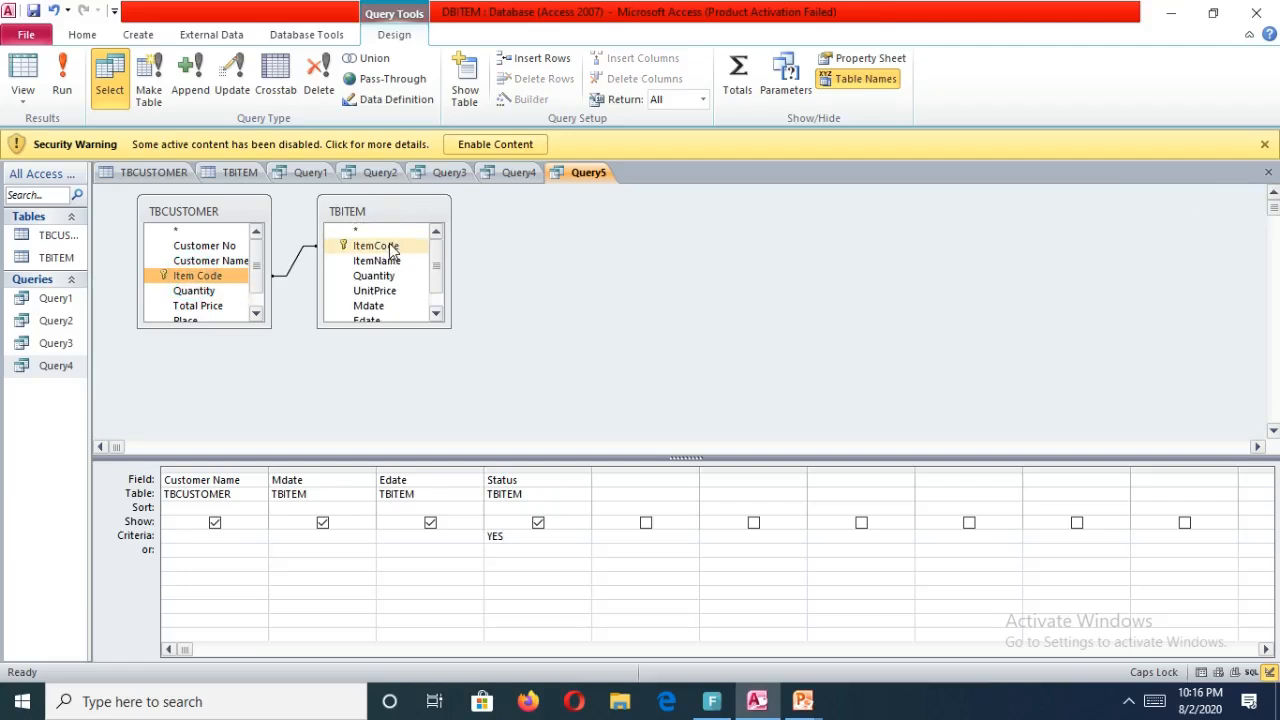
click(1268, 173)
click(571, 398)
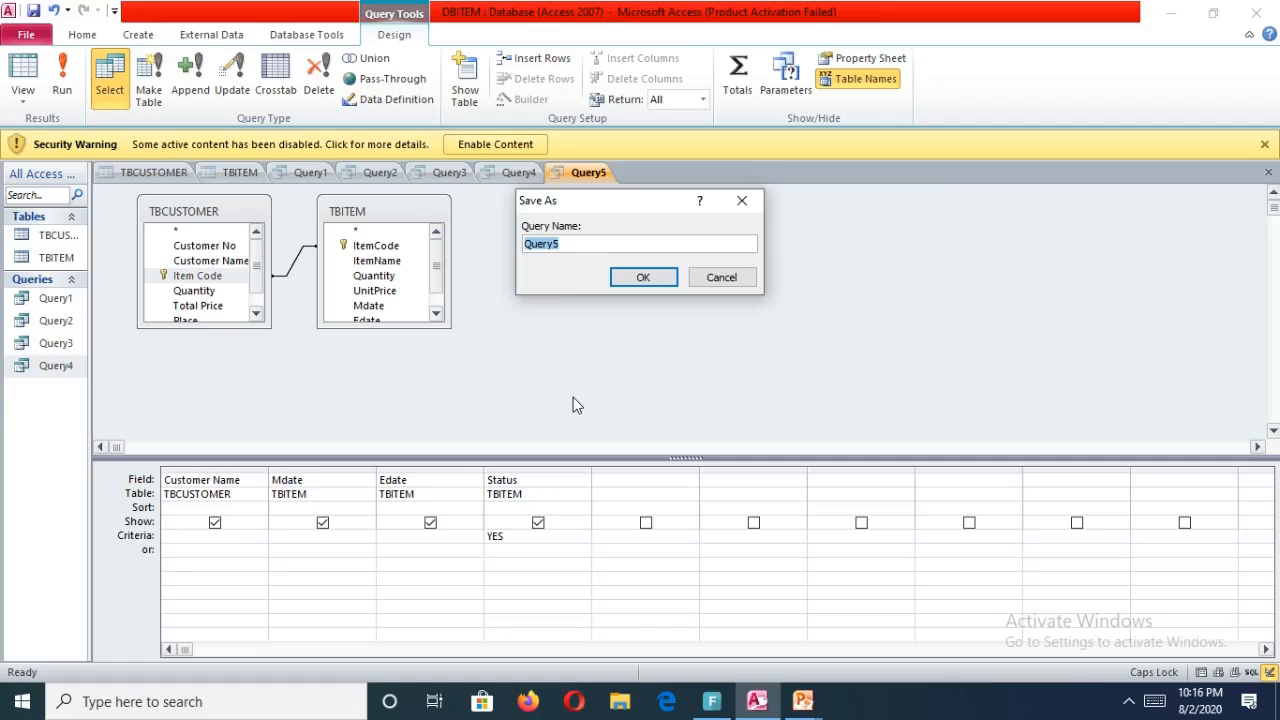
click(664, 277)
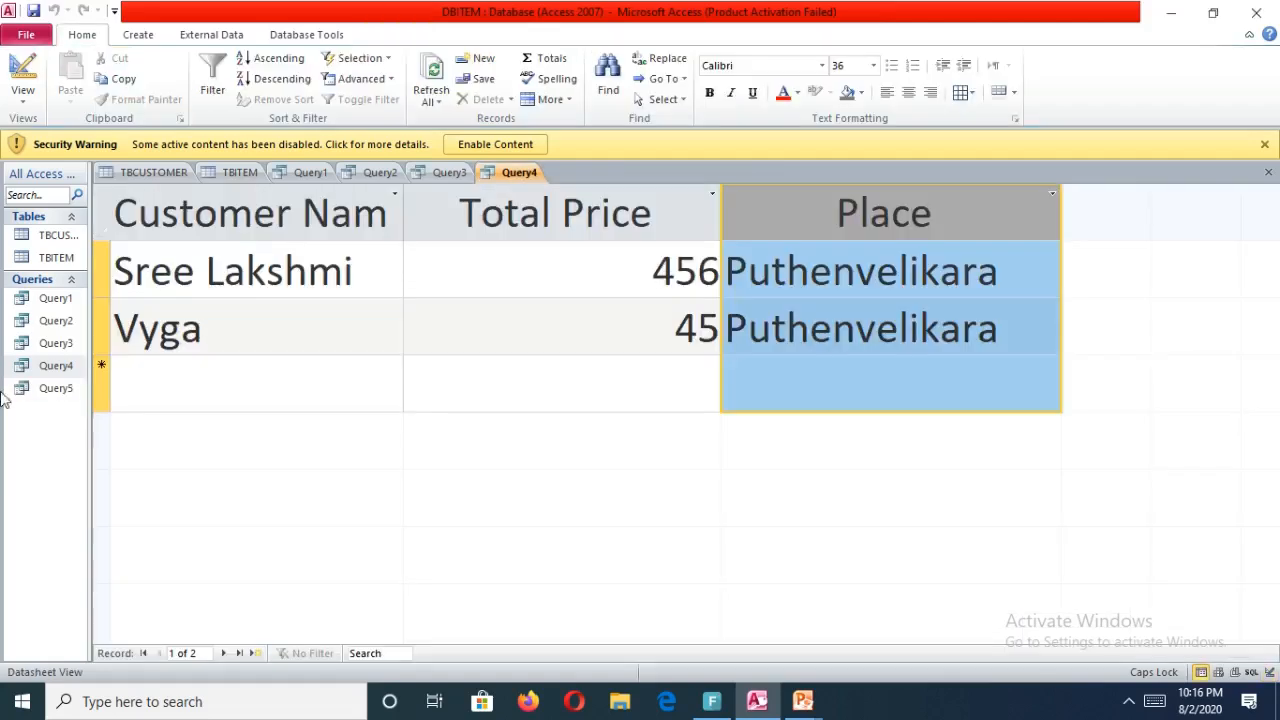
Open Query5 and set its datasheet font size to 28.
click(40, 391)
double_click(40, 391)
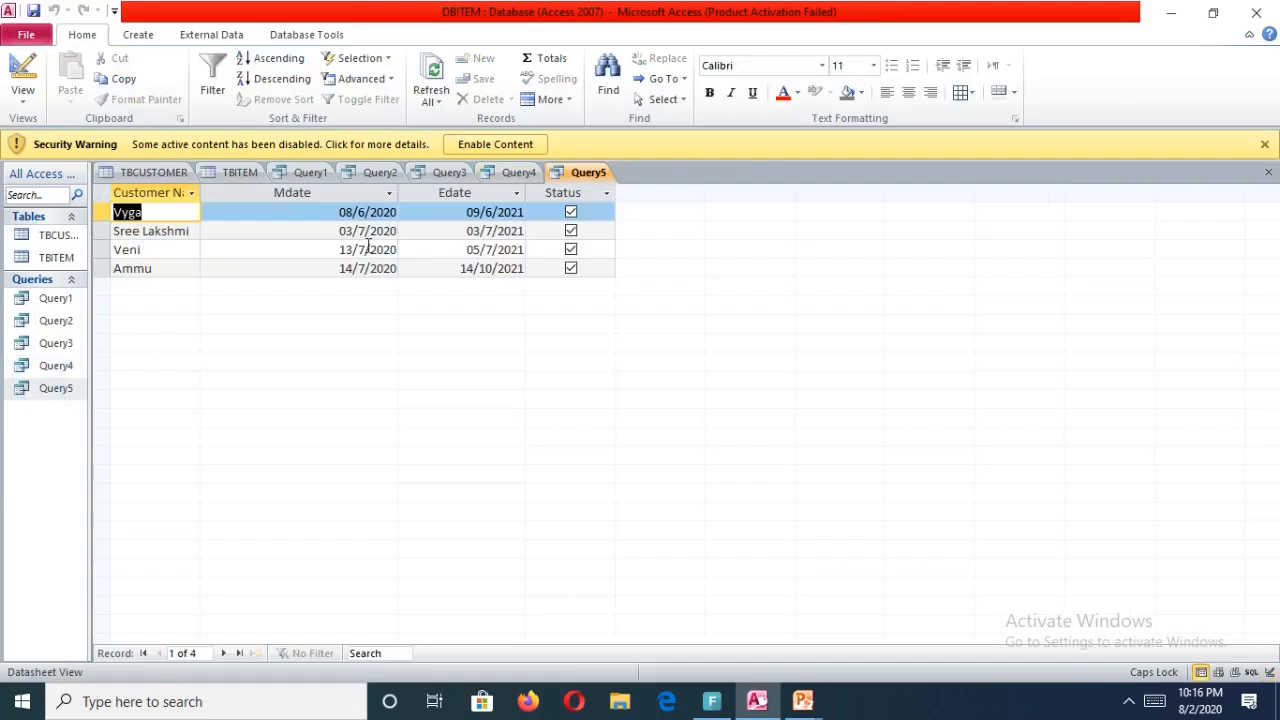
click(873, 65)
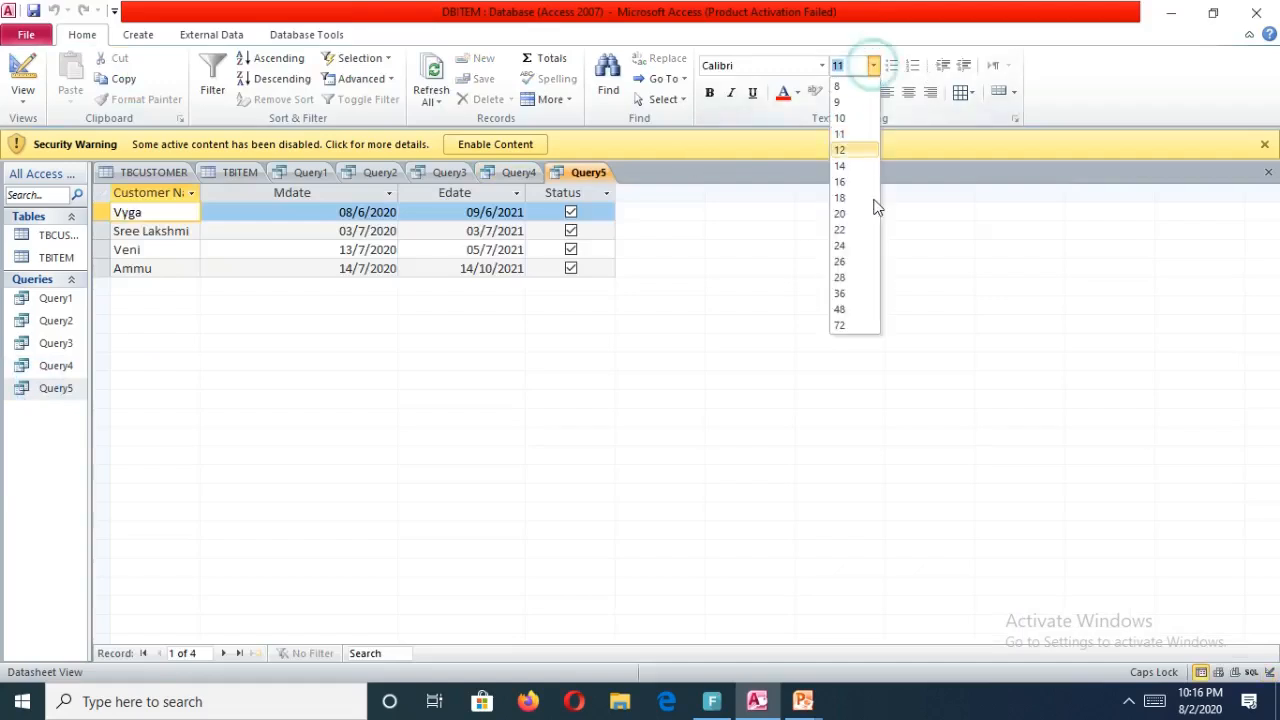
click(846, 277)
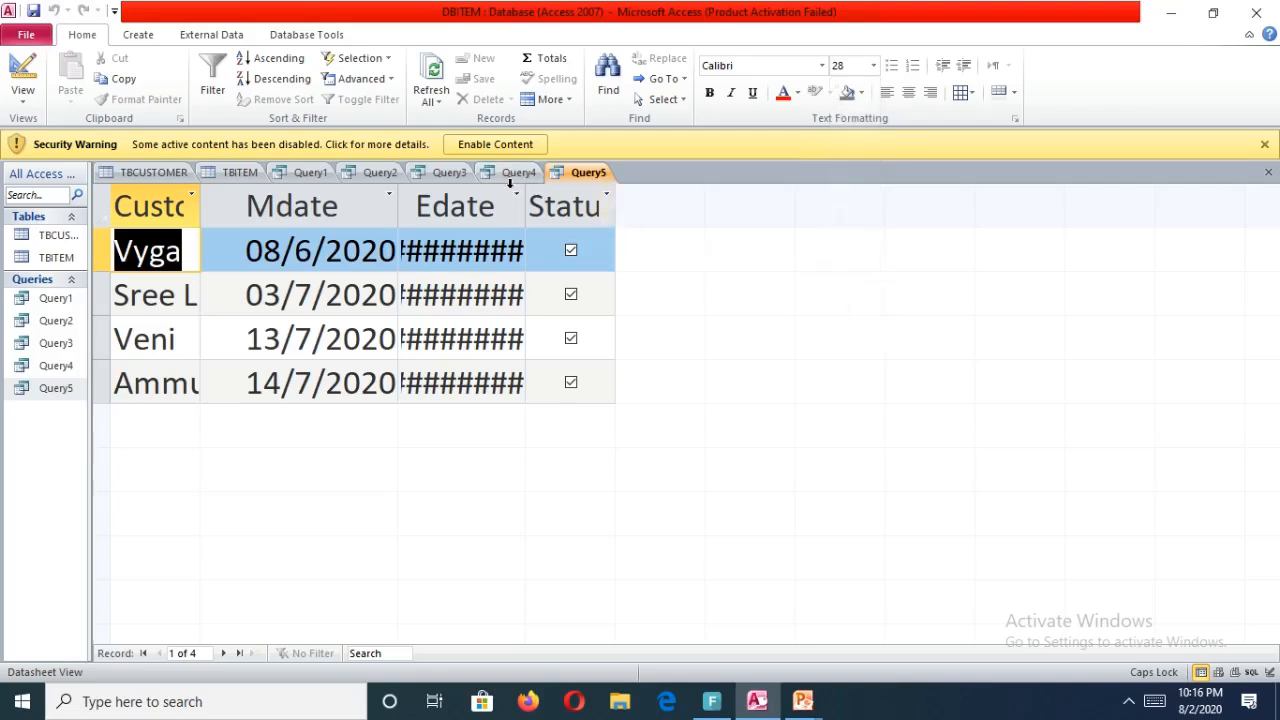
Widen the Edate, Customer Name and Status columns so their contents show fully.
drag(526, 186, 668, 170)
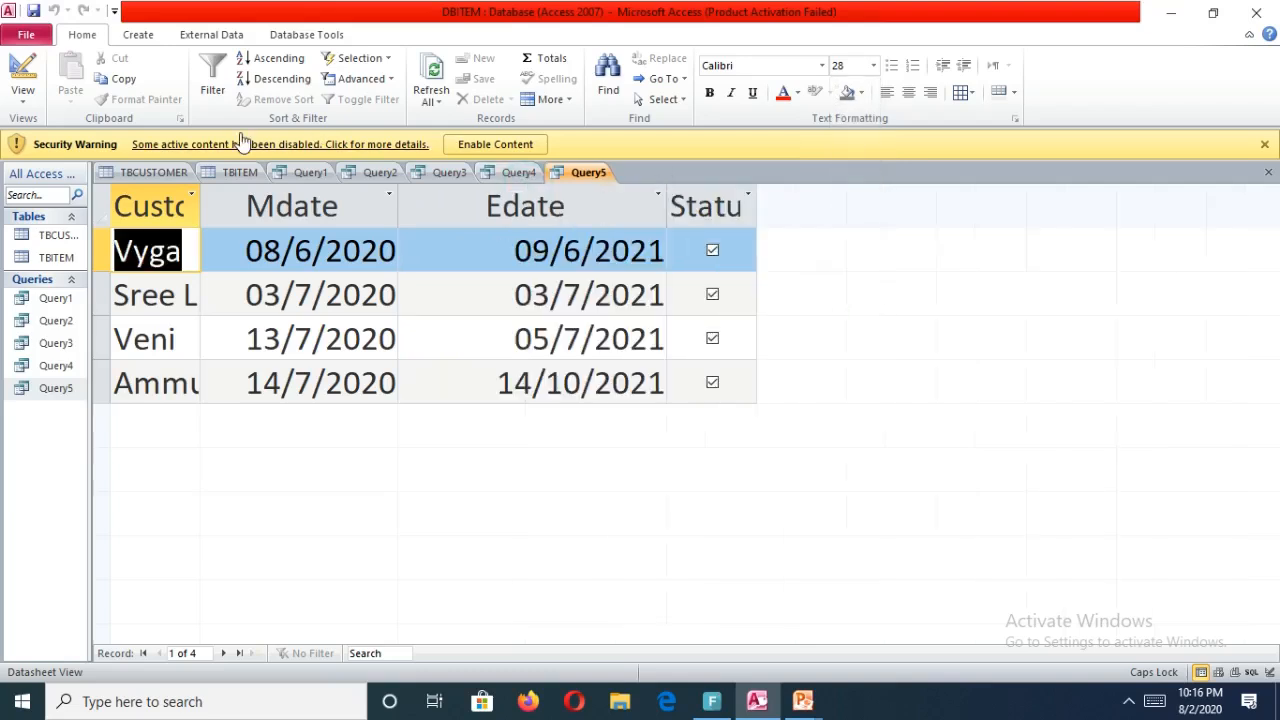
drag(200, 195, 331, 186)
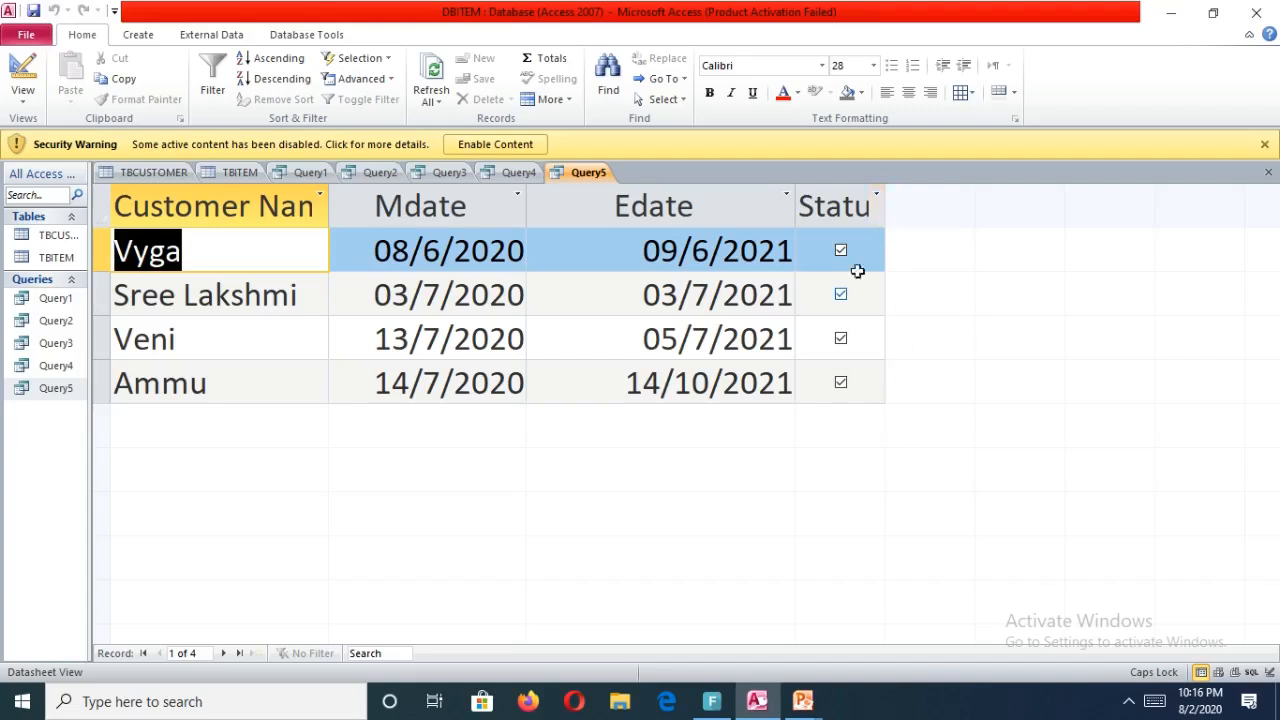
drag(887, 187, 931, 187)
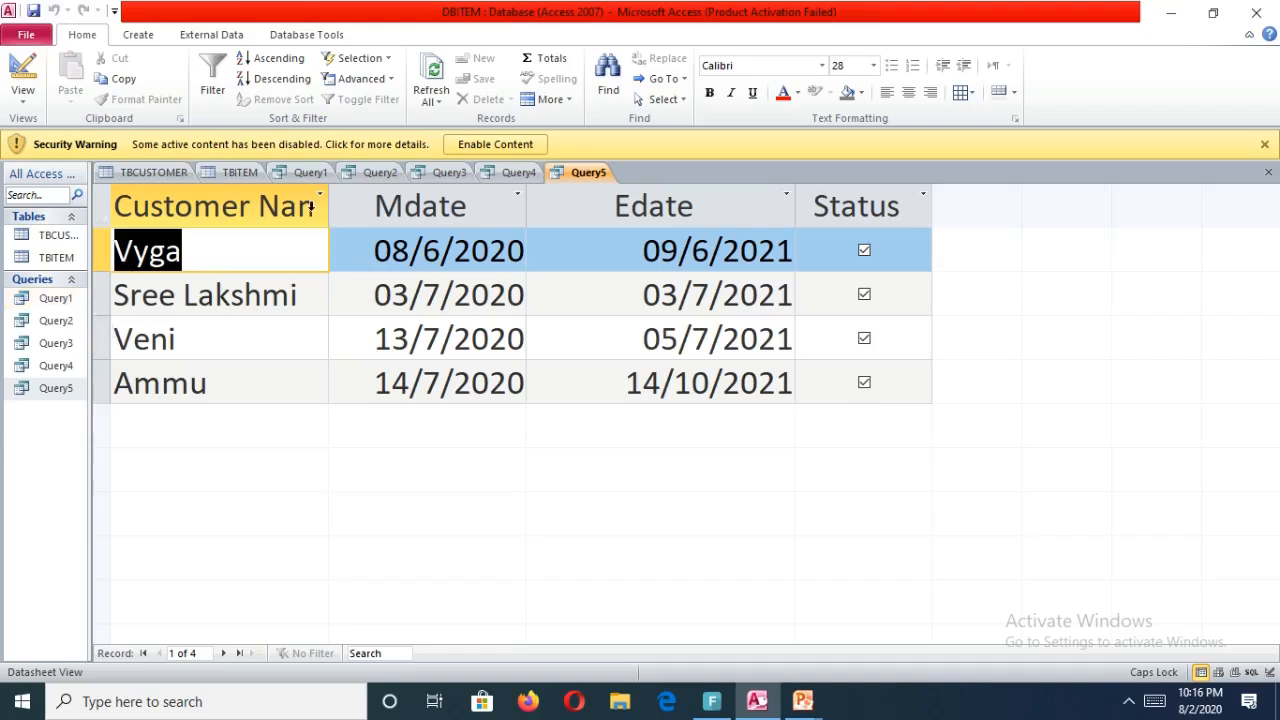
drag(330, 200, 426, 176)
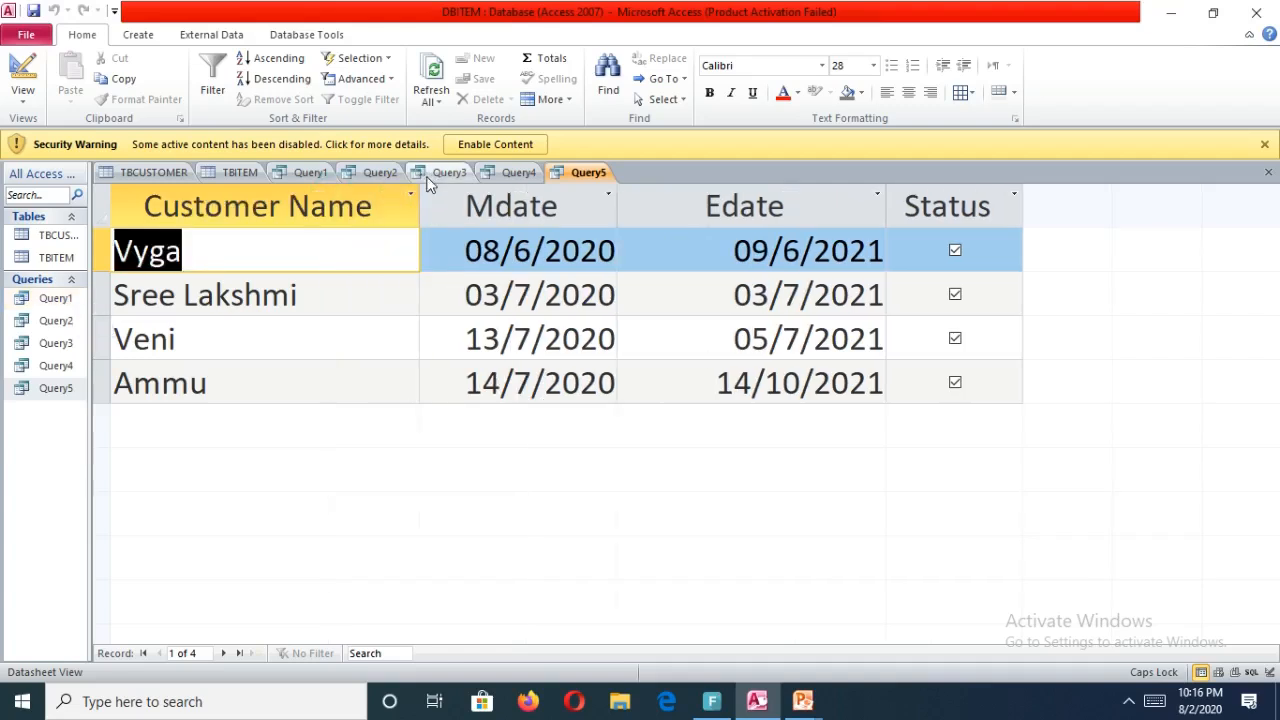
Open each saved query from Query1 to Query5 to review their results.
double_click(56, 298)
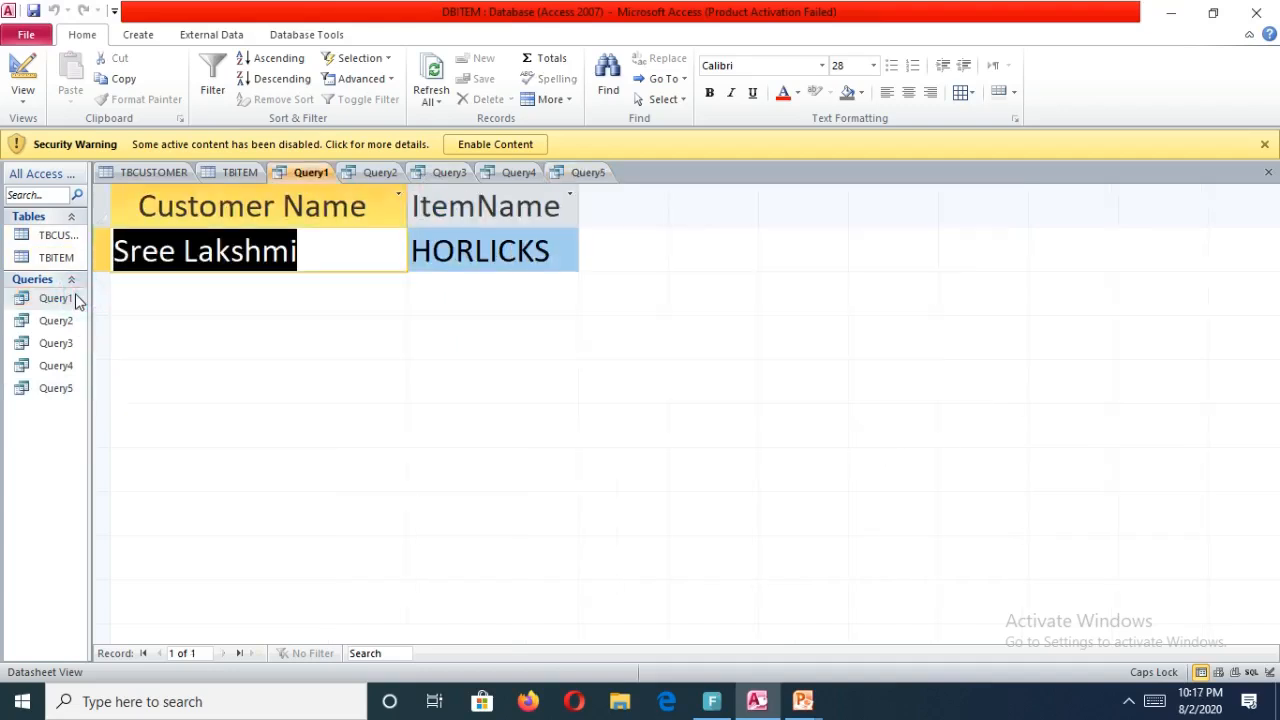
double_click(72, 326)
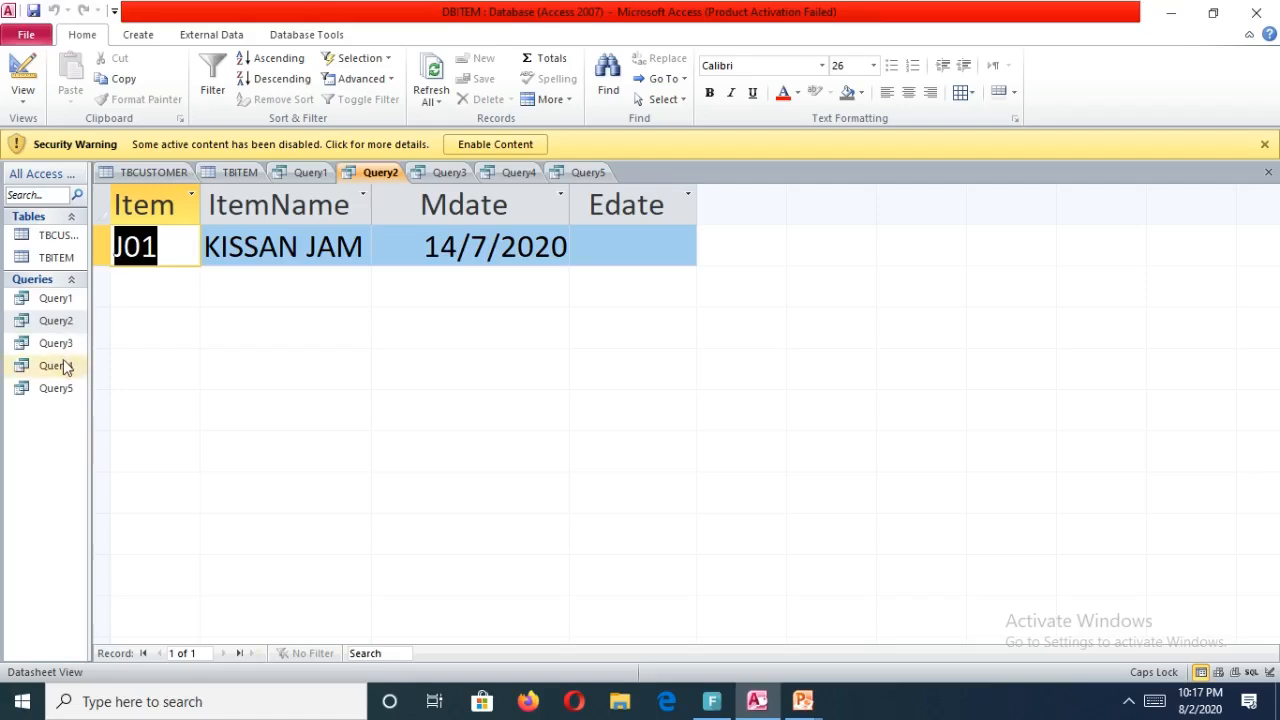
double_click(64, 344)
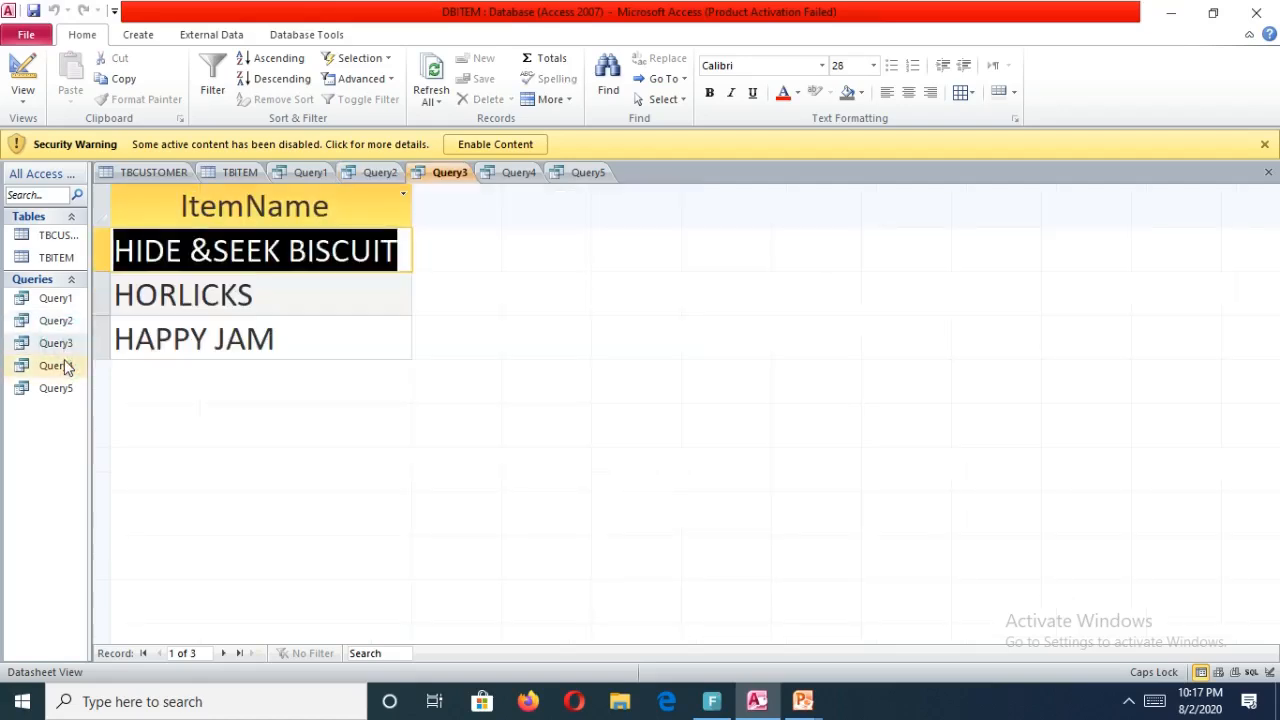
double_click(60, 368)
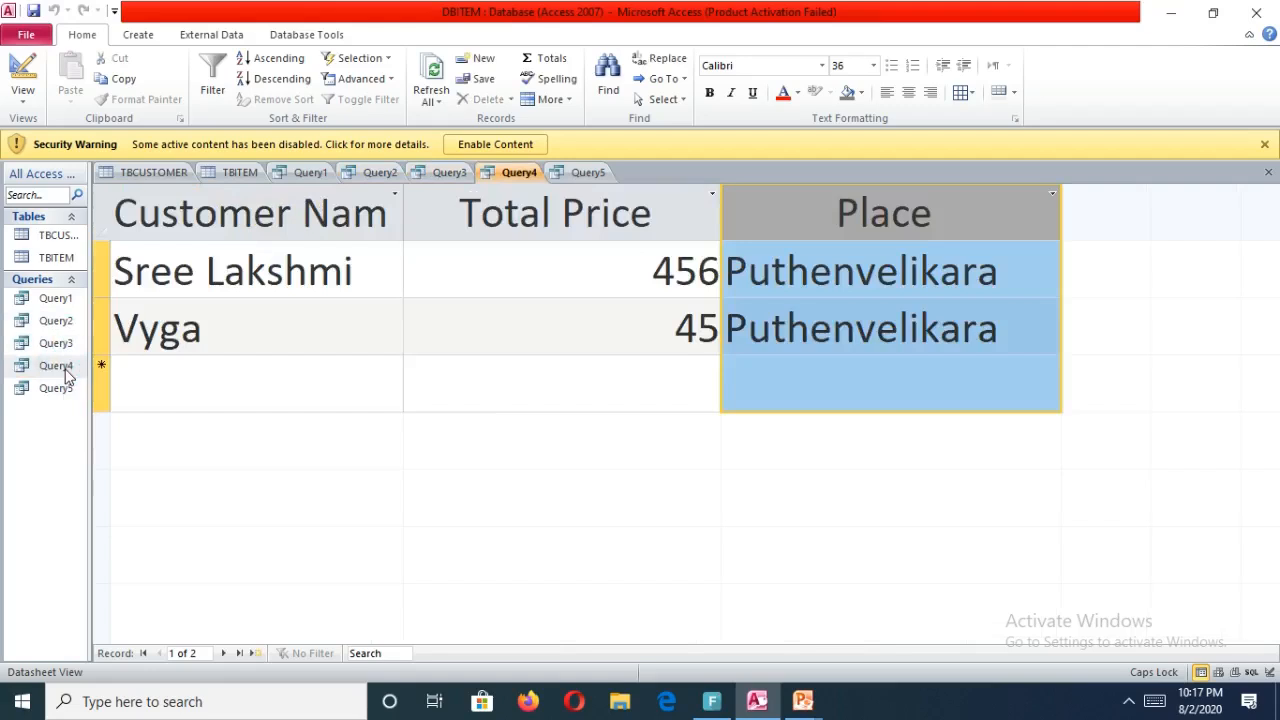
click(66, 389)
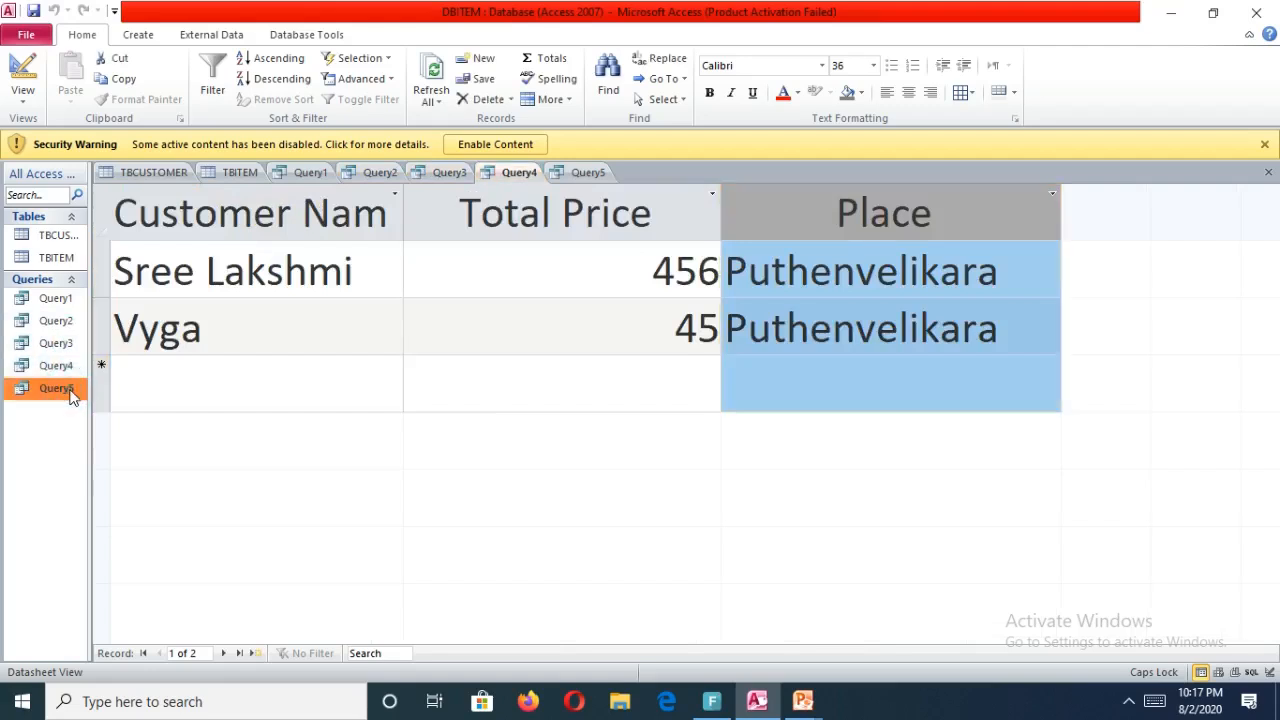
double_click(66, 389)
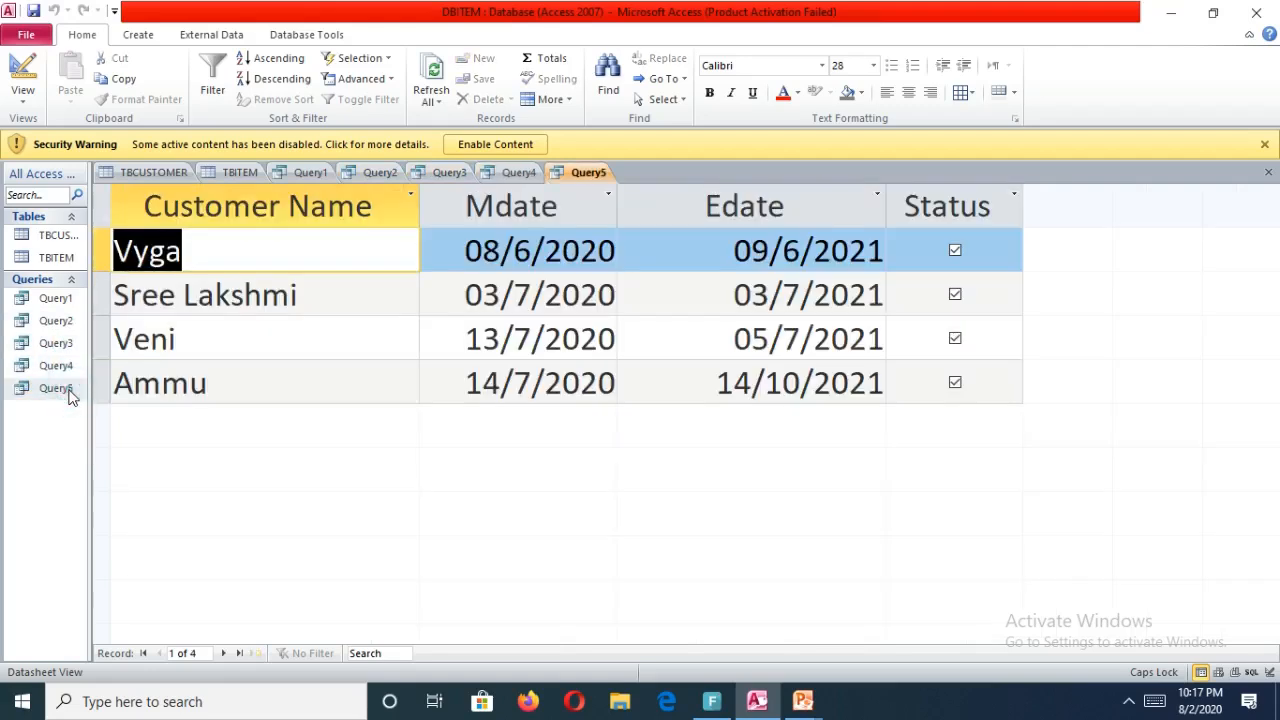